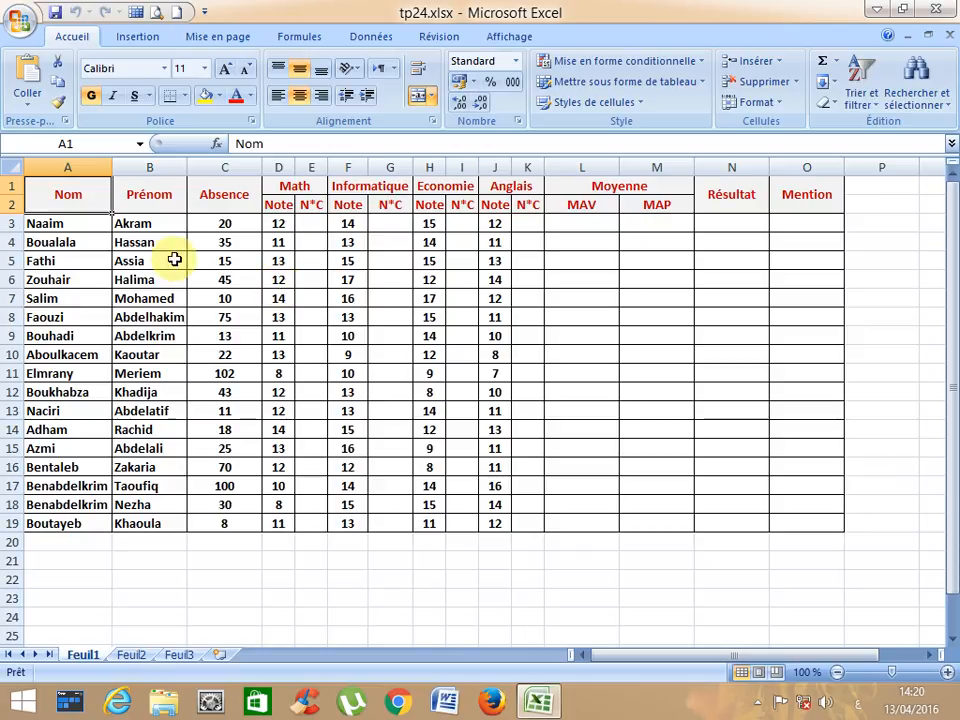
Examine the grade table's headings: Absence, the four subjects, the MAV and MAP averages, Résultat and Mention
left_click(240, 202)
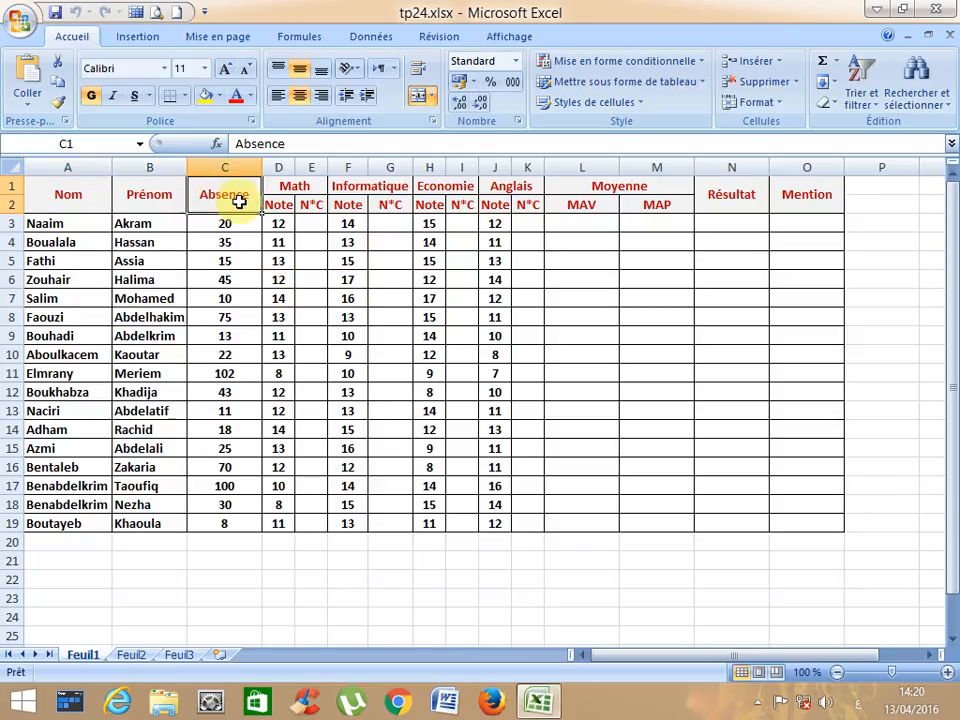
left_click(293, 187)
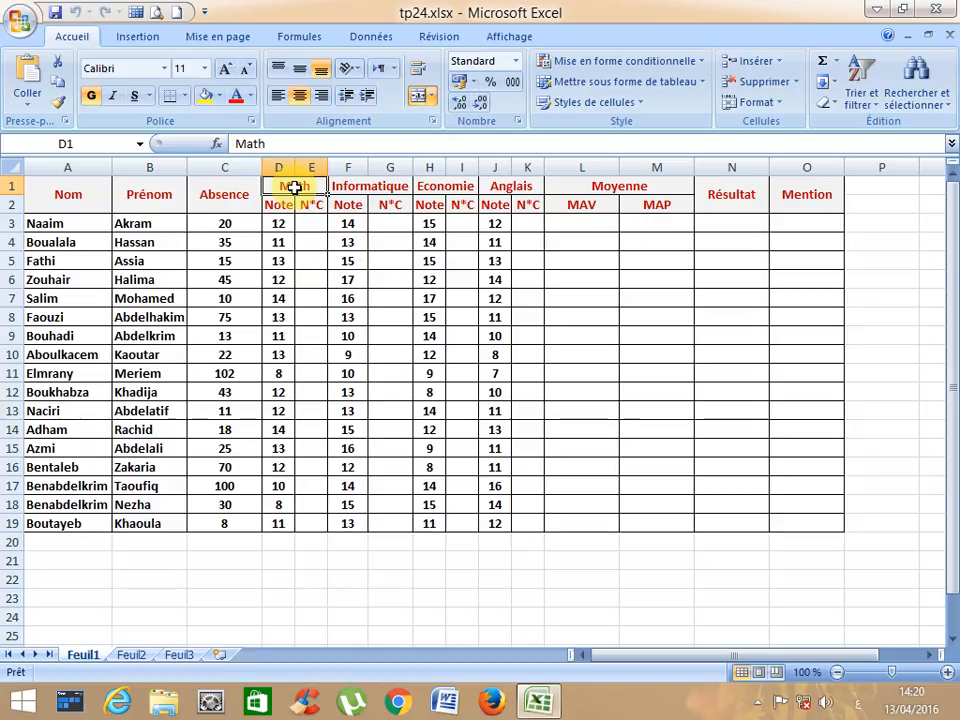
left_click(394, 186)
left_click(435, 182)
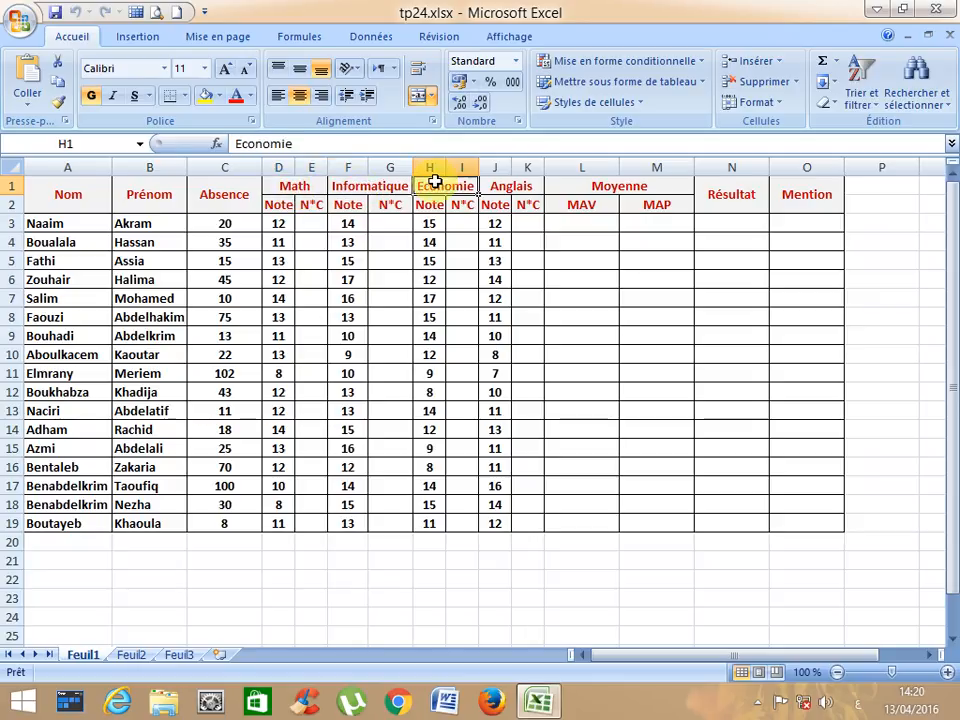
left_click(507, 188)
left_click(590, 188)
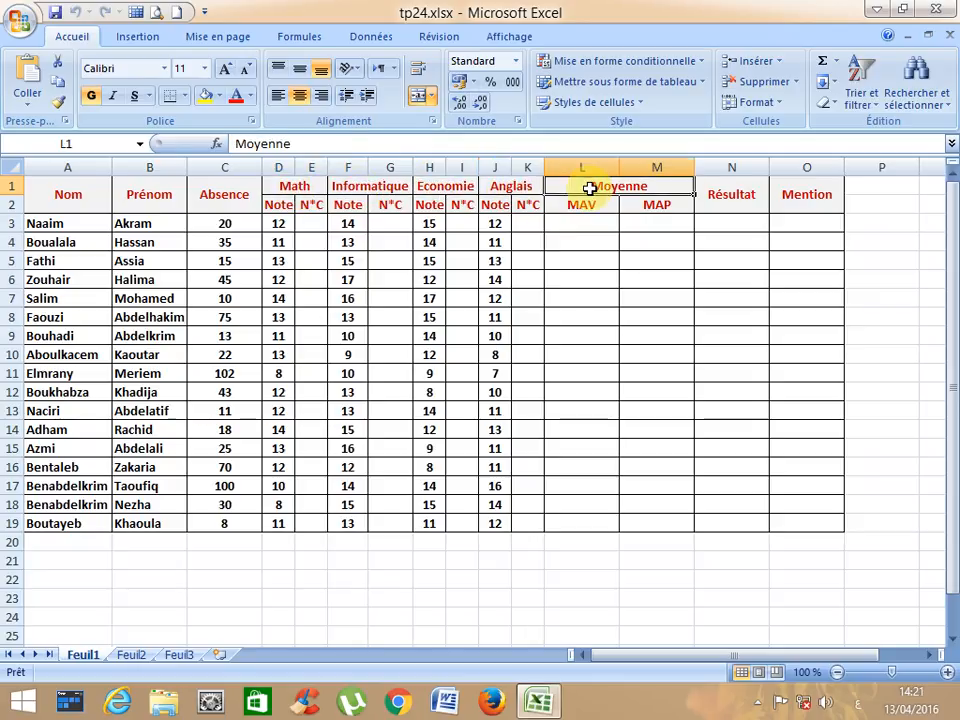
left_click(581, 205)
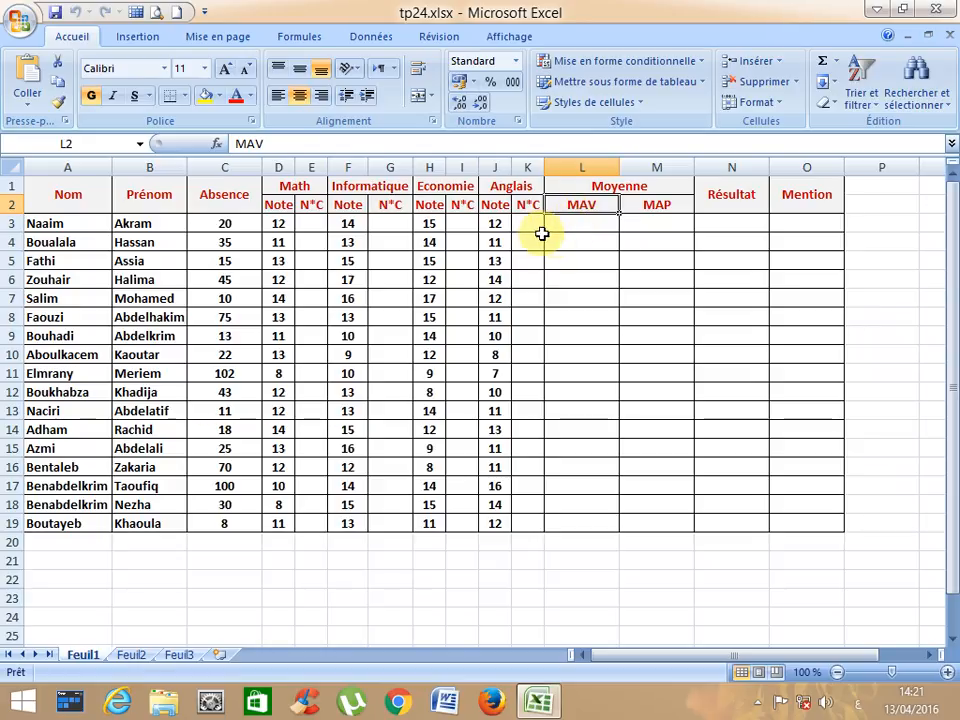
left_click(640, 207)
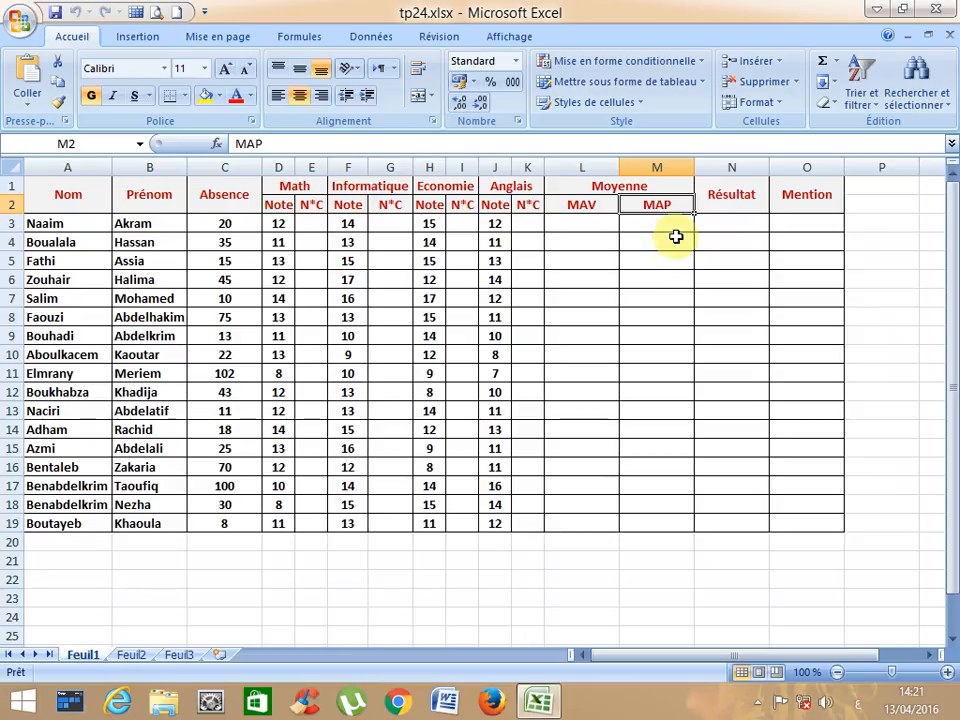
left_click(730, 200)
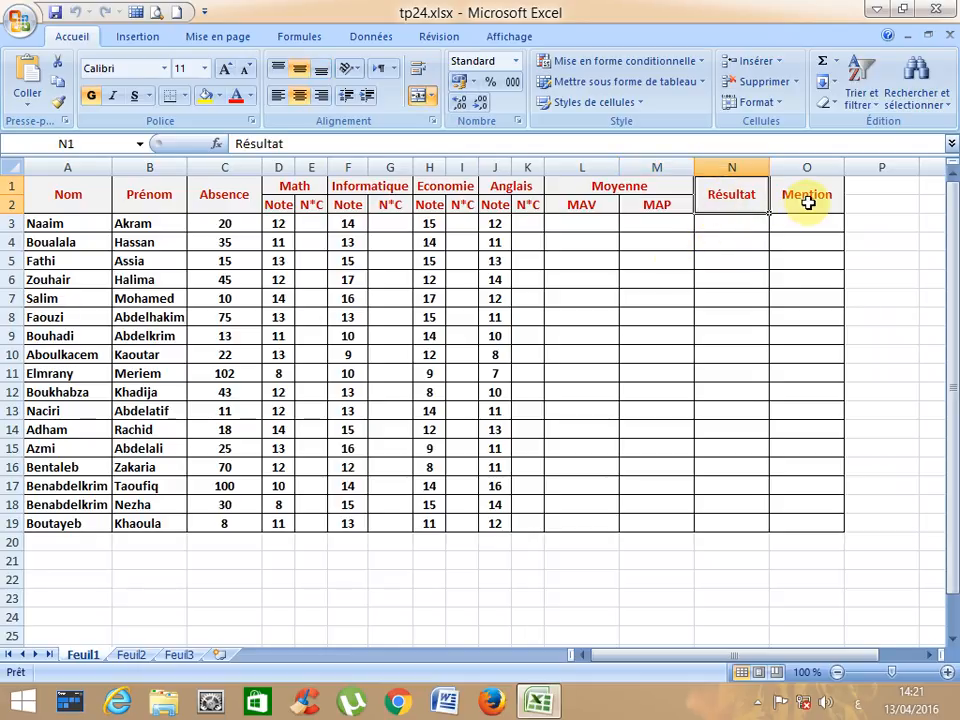
left_click(808, 202)
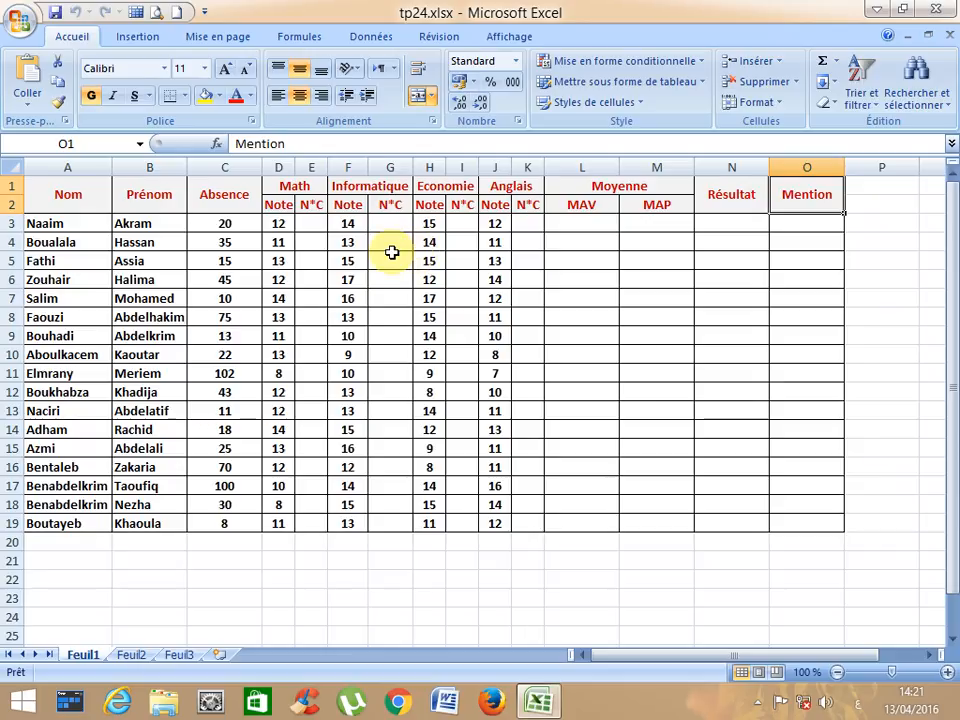
left_click(315, 222)
left_click(317, 188)
left_click(345, 190)
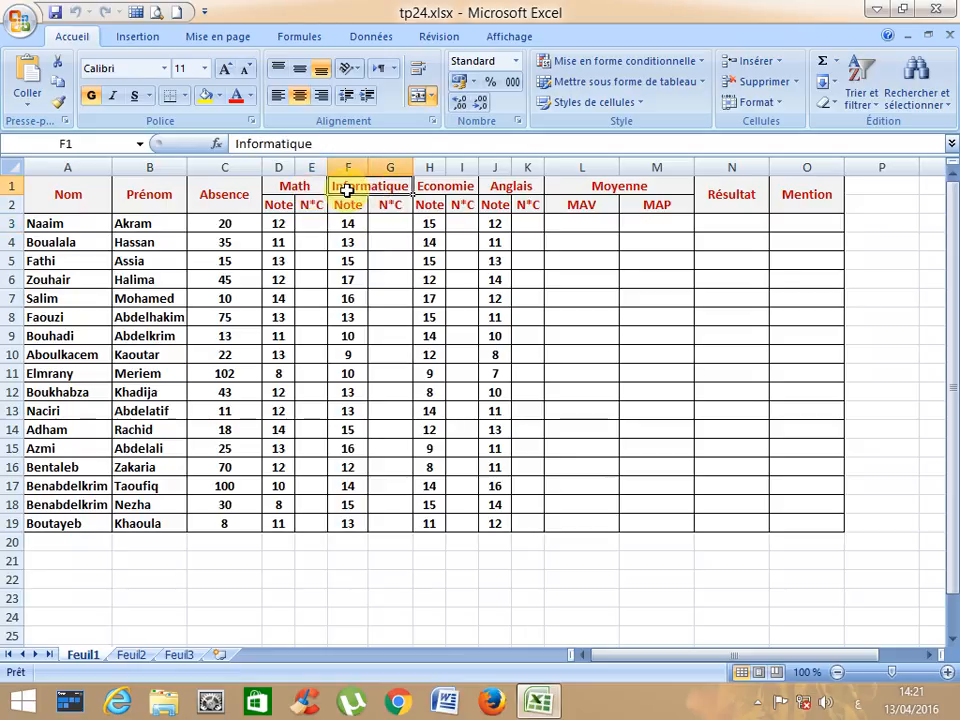
left_click(315, 188)
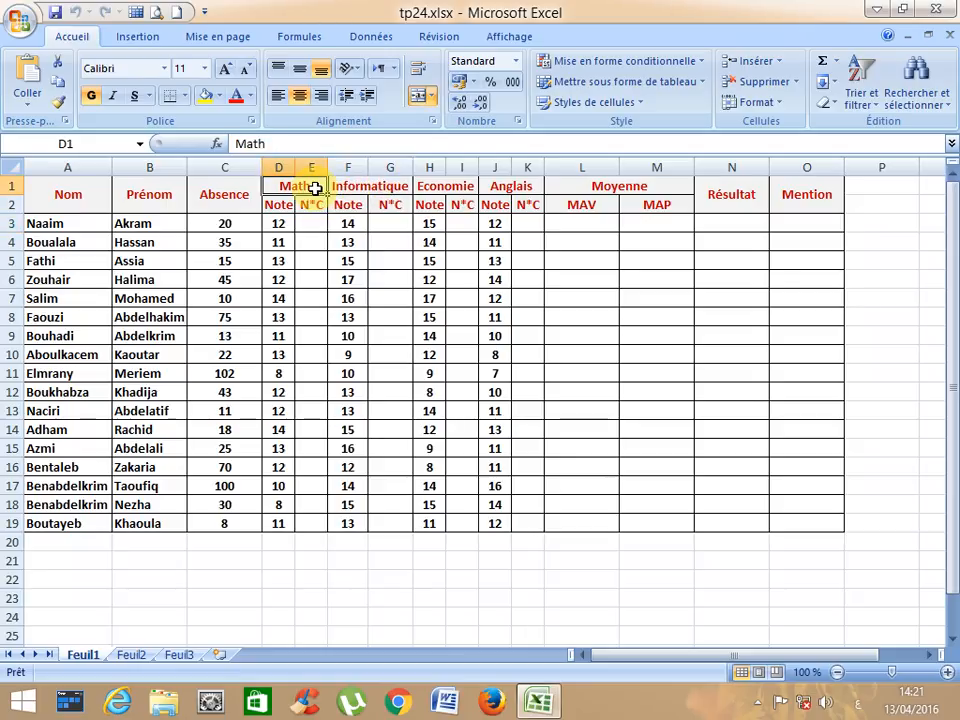
left_click(375, 190)
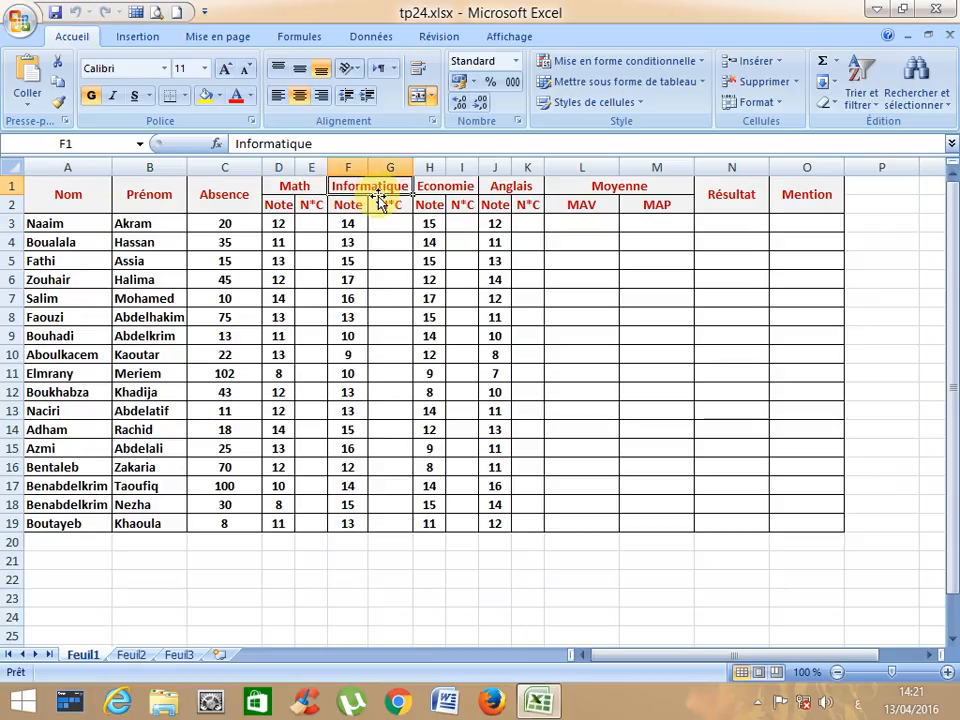
left_click(468, 187)
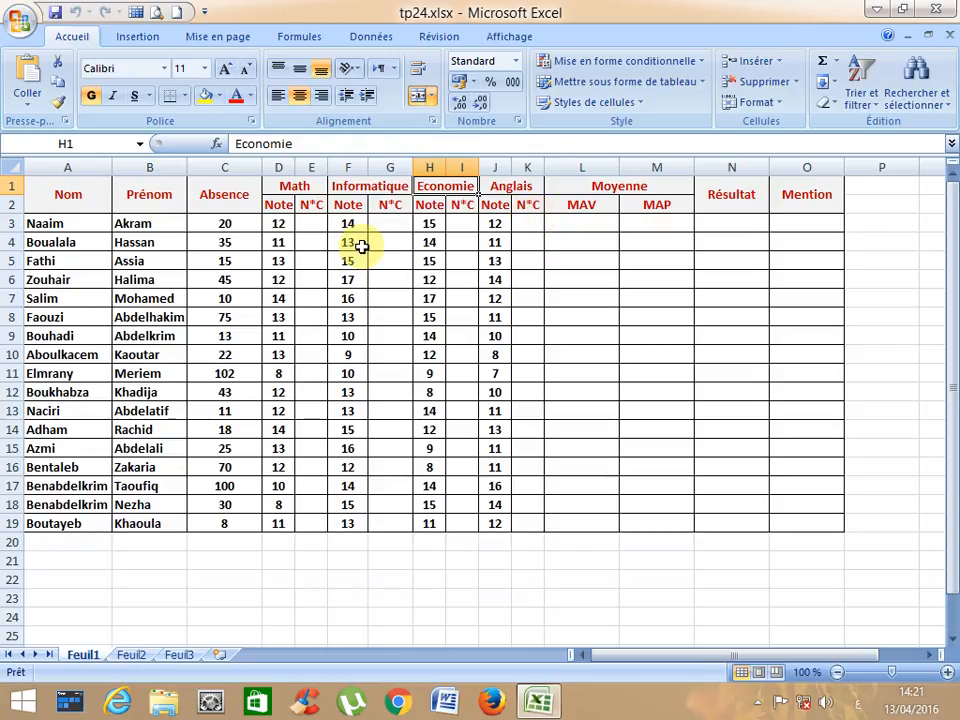
Calculate the Math N*C column with the formula =D3*2 in E3 and fill it down to row 19
left_click(318, 224)
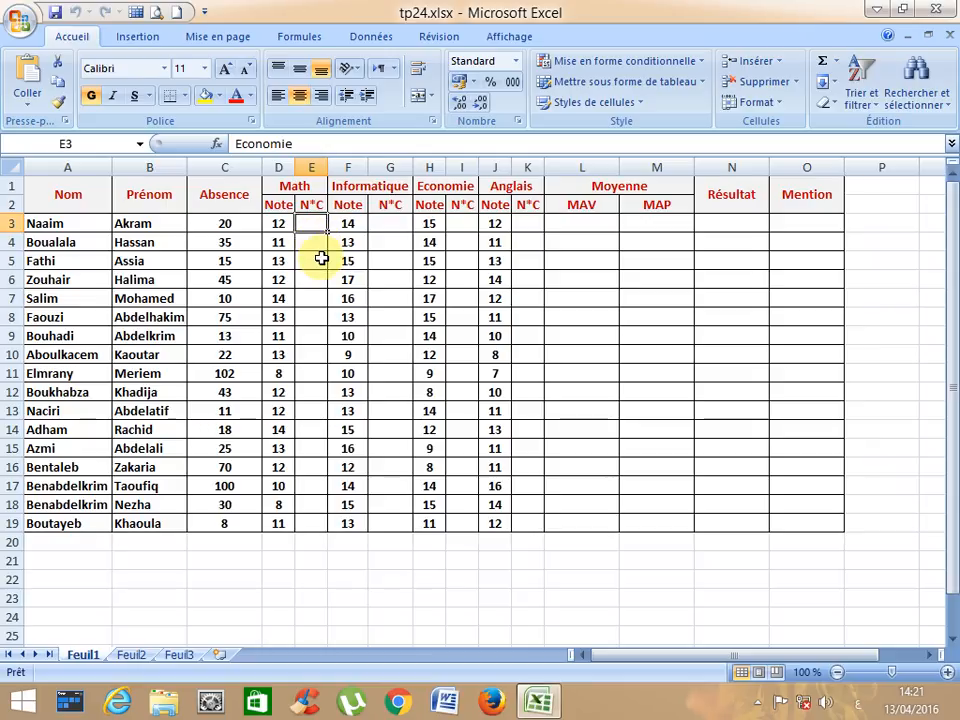
type("=")
left_click(280, 224)
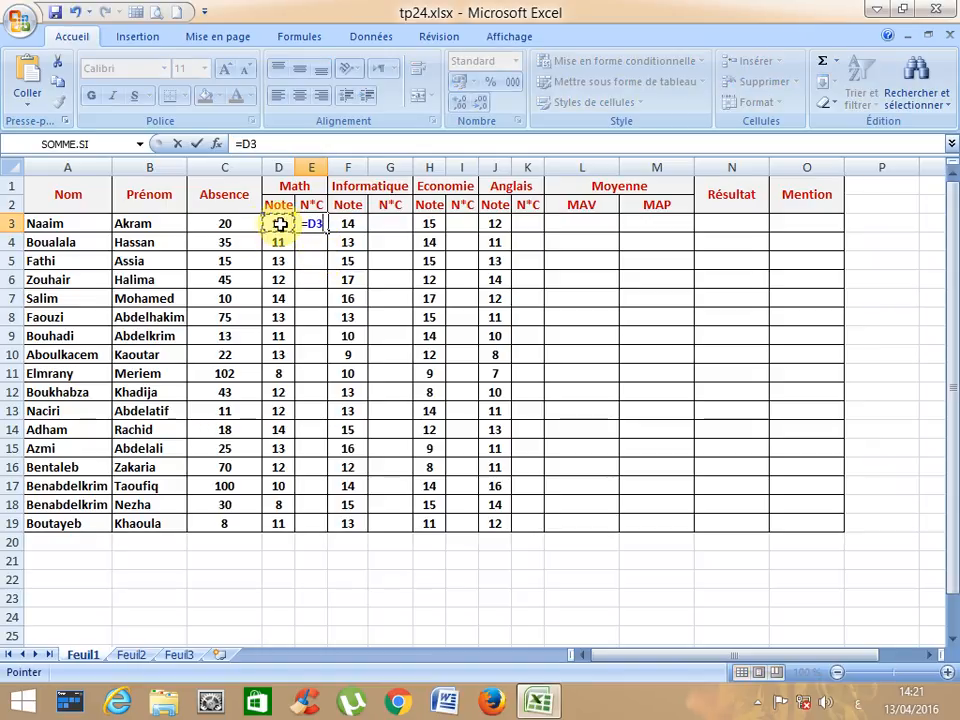
type("*")
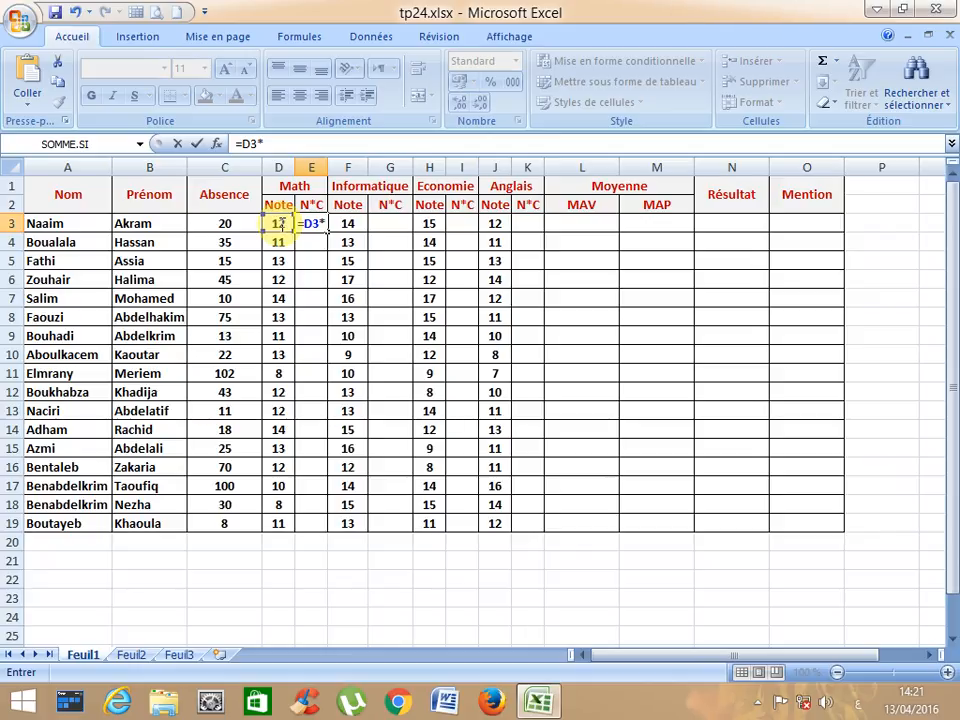
type("2")
key("Return")
left_click(316, 228)
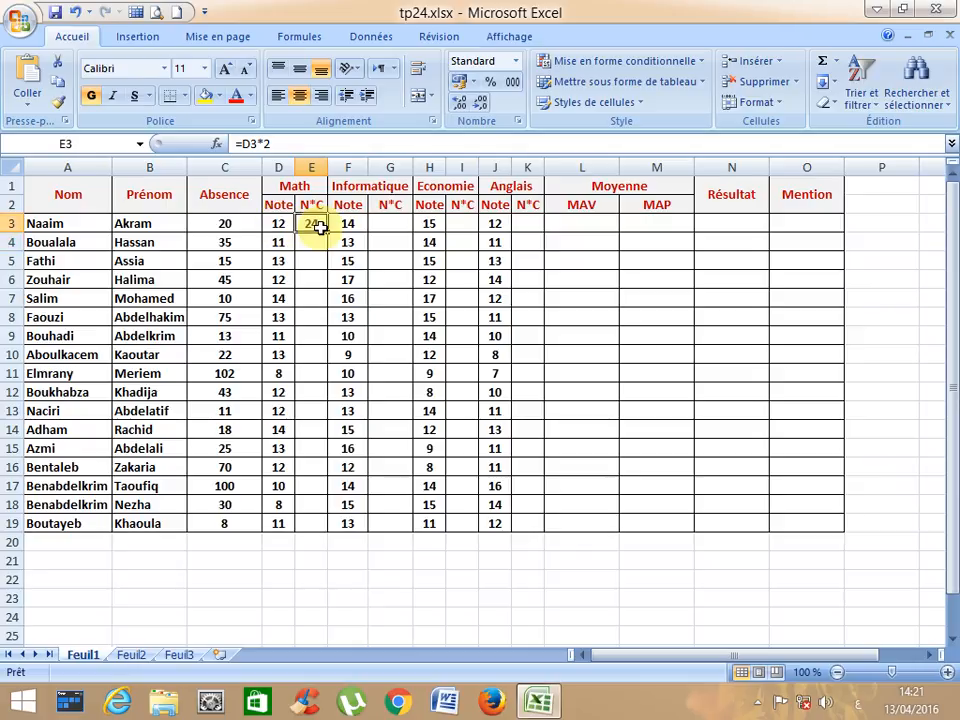
double_click(327, 232)
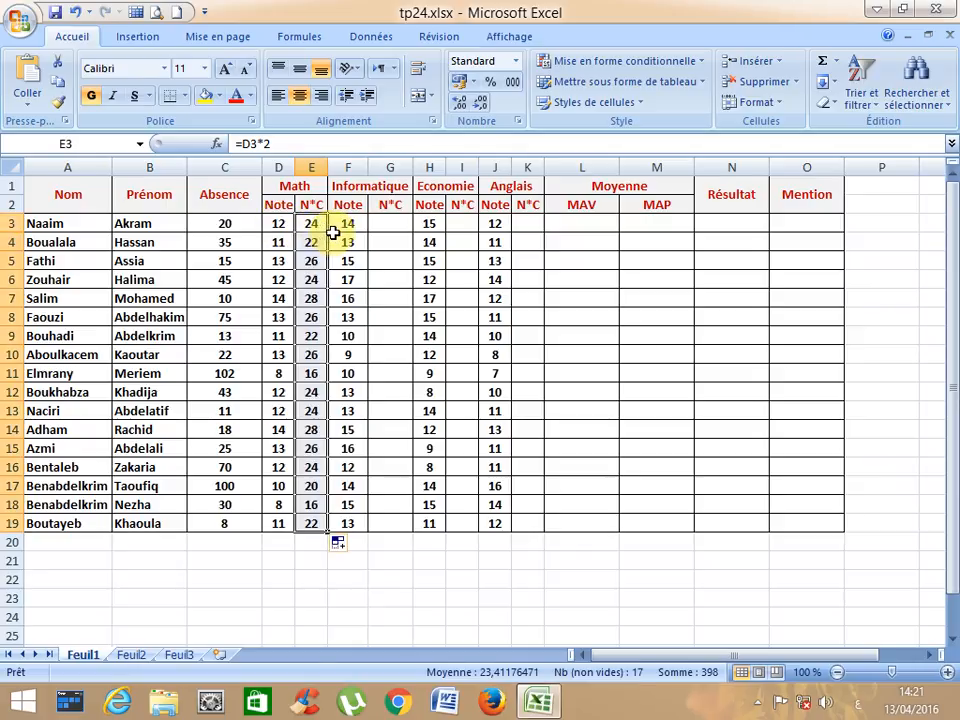
Calculate the Informatique N*C column with the formula =F3*3 in G3 and fill it down to row 19
left_click(381, 224)
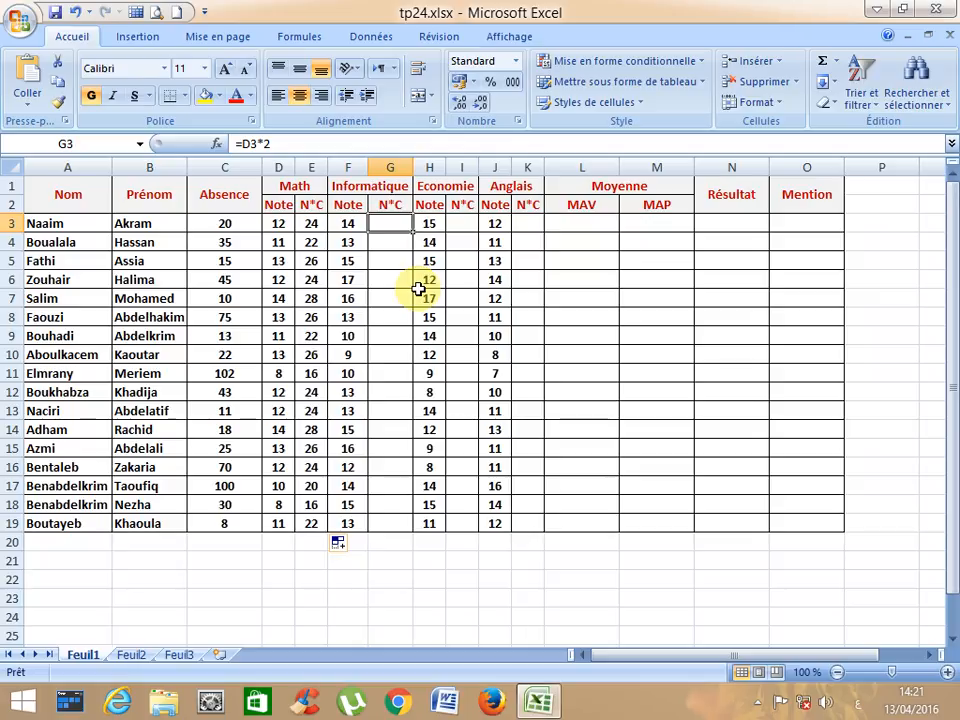
type("=")
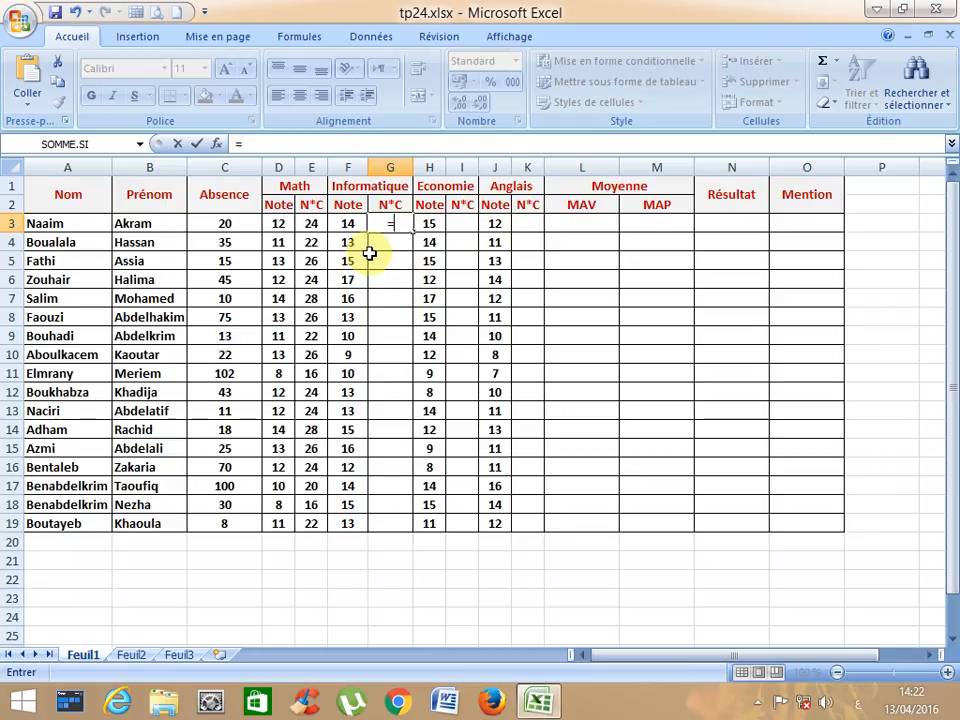
left_click(349, 224)
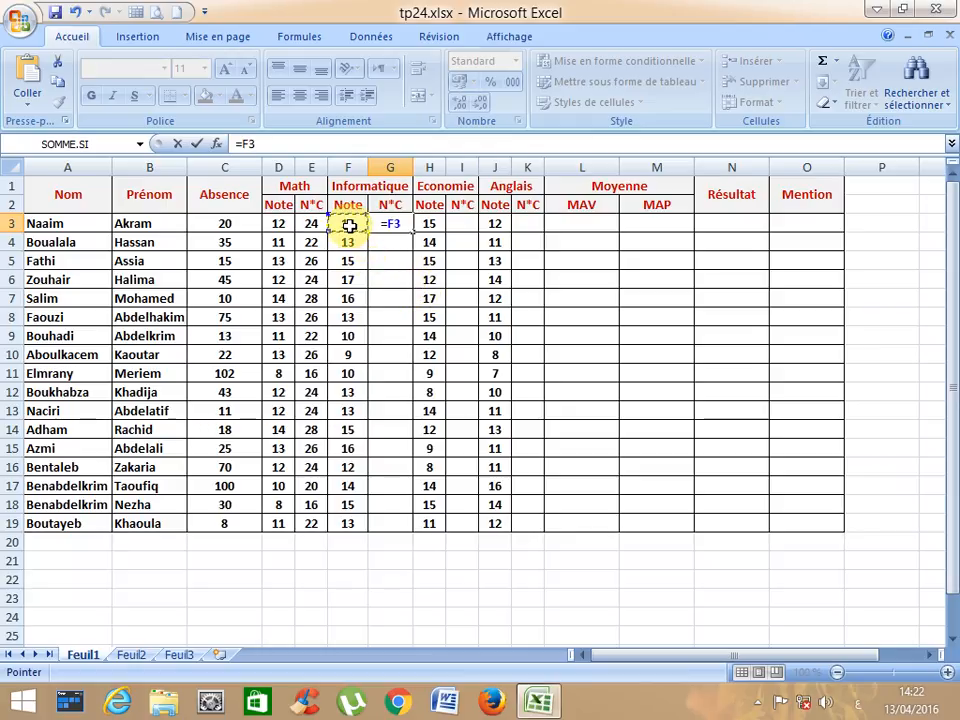
type("*3")
key("Return")
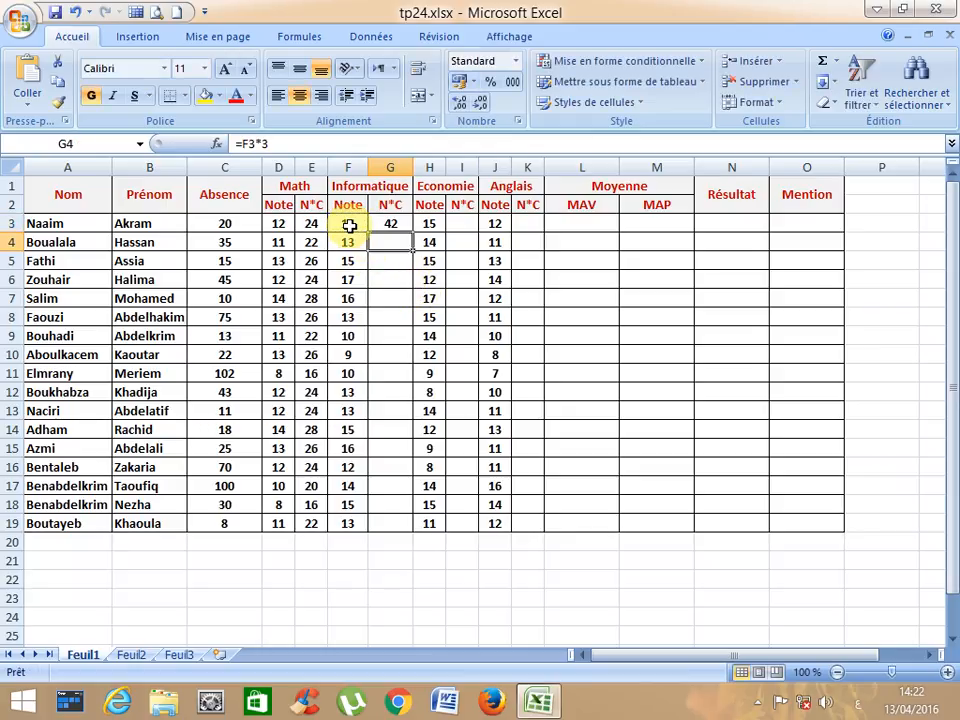
left_click(403, 230)
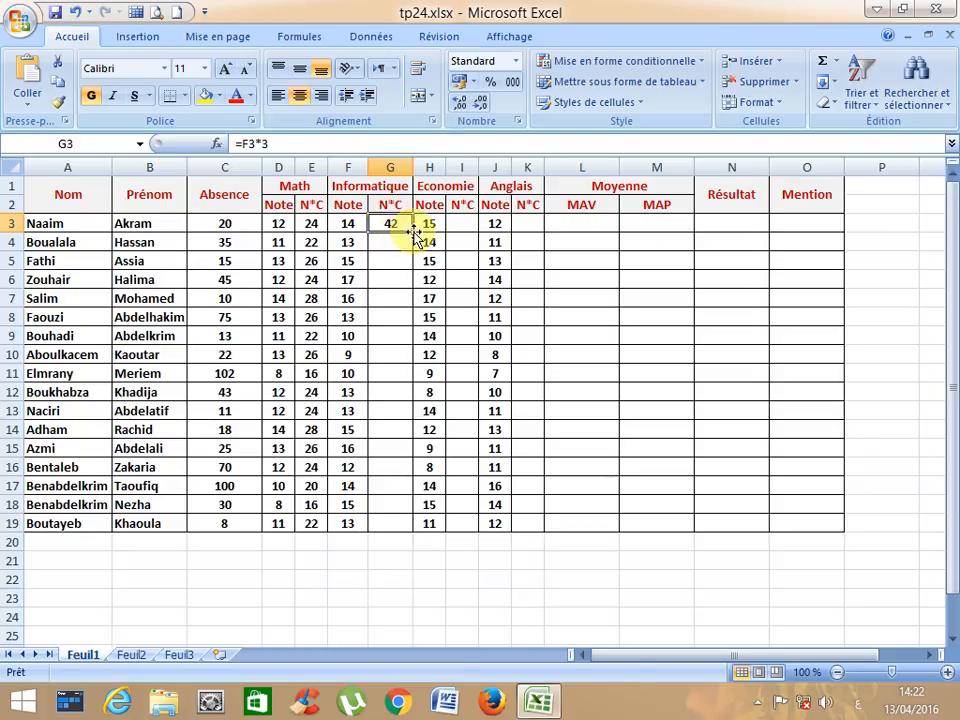
double_click(411, 232)
Calculate the Economie N*C column with the formula =H3*4 in I3 and fill it down to row 19
left_click(465, 225)
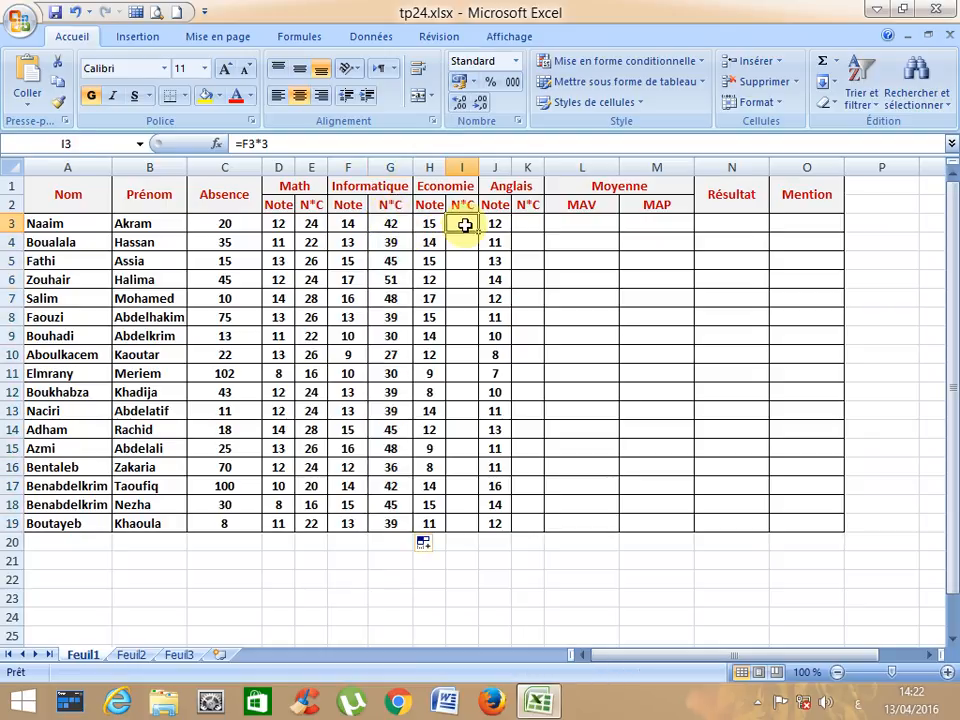
type("=")
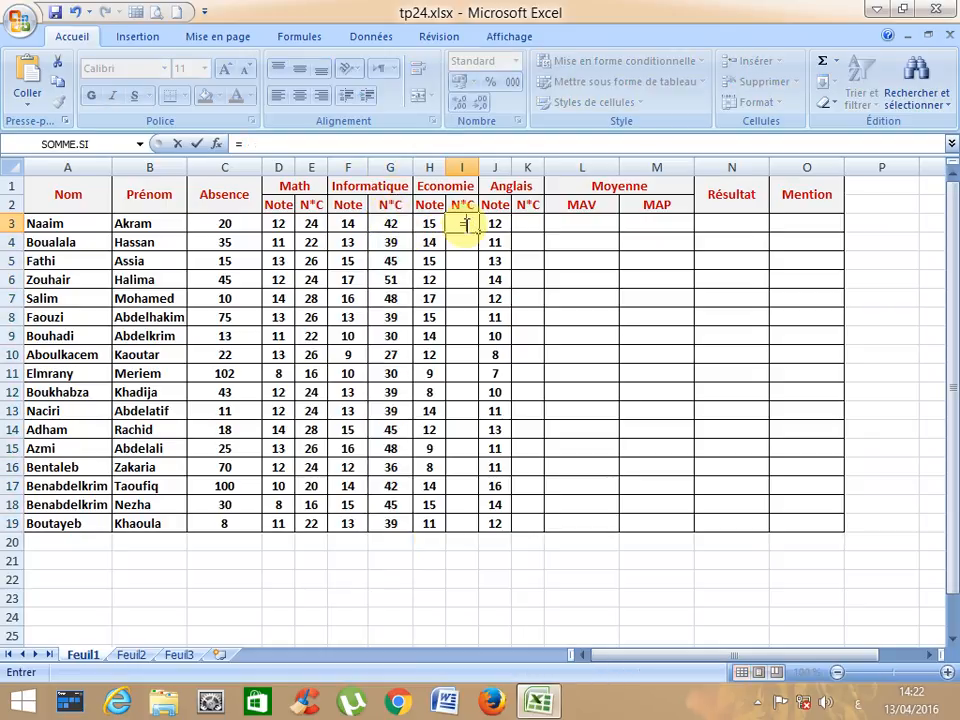
left_click(427, 225)
type("*")
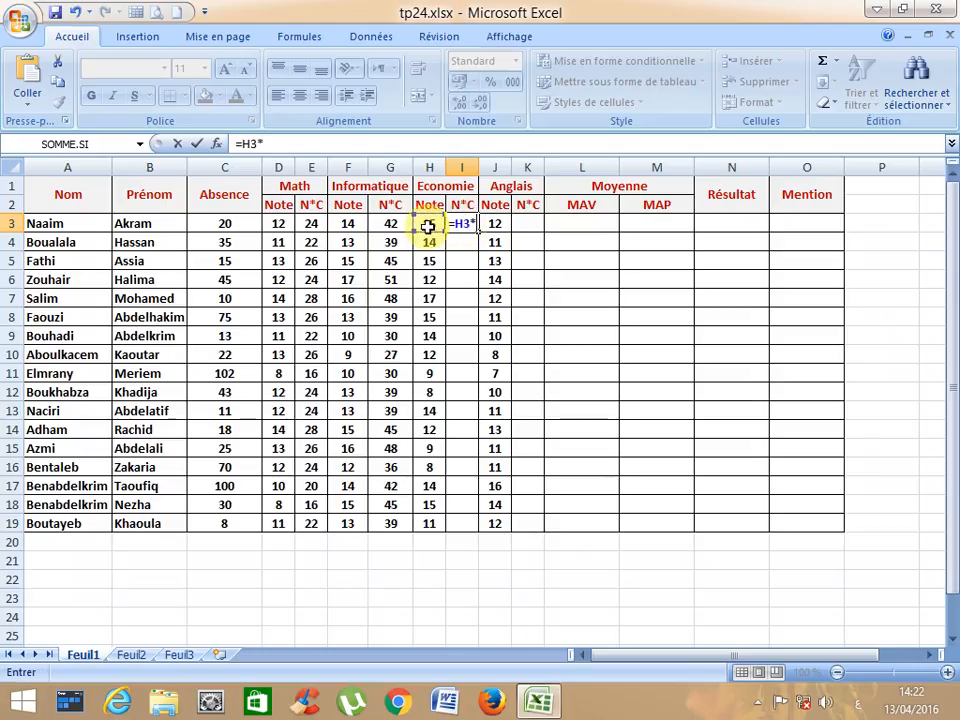
type("4")
key("Return")
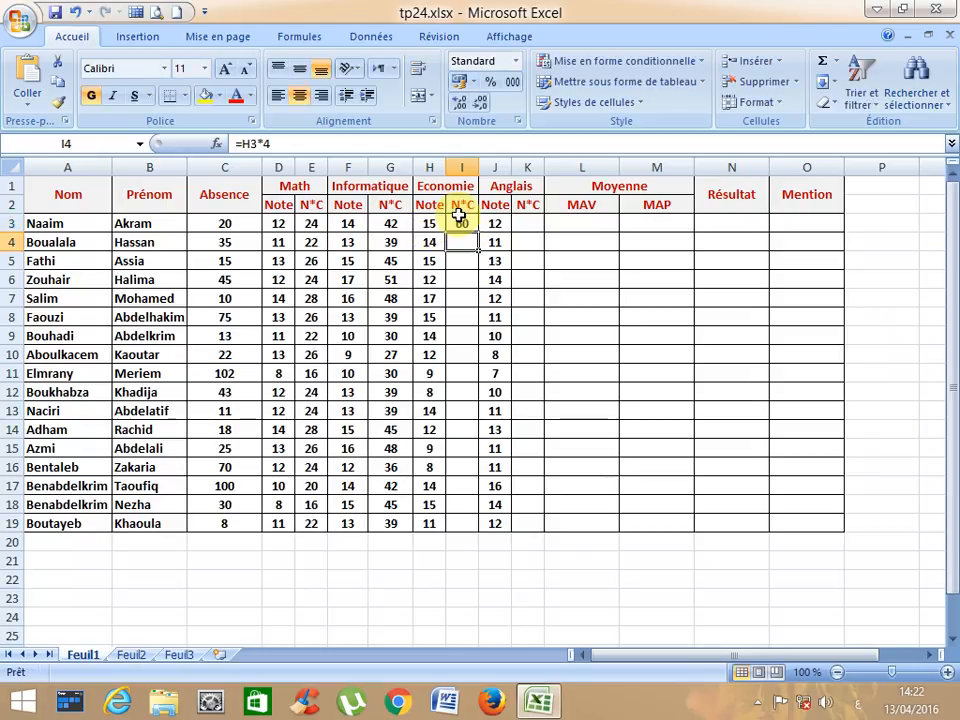
left_click(465, 225)
double_click(482, 234)
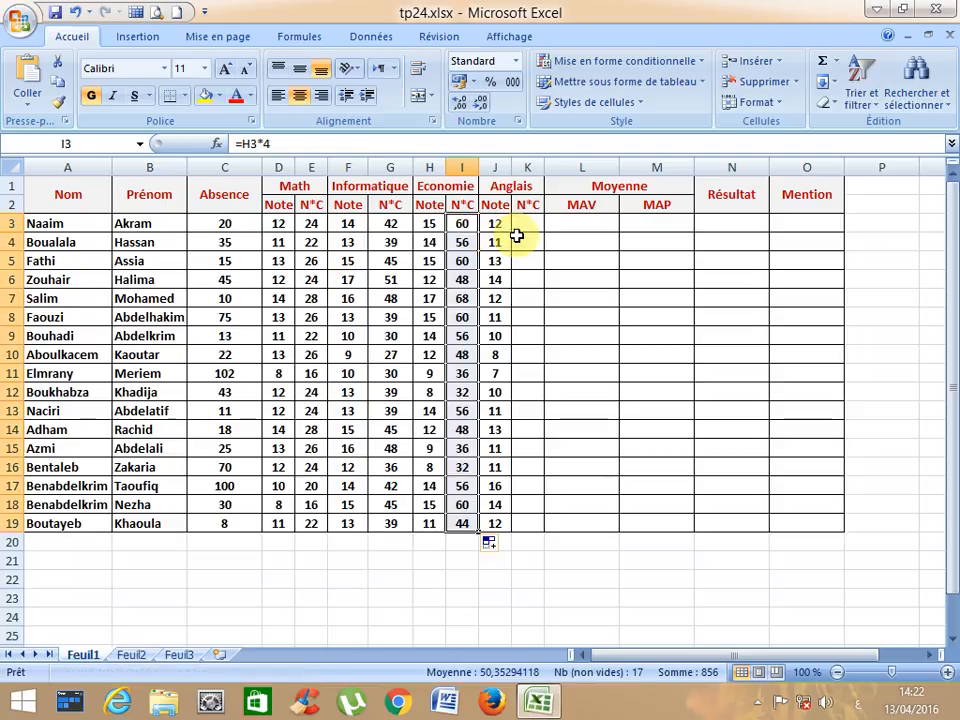
Calculate the Anglais N*C column with the formula =J3*1 in K3 and fill it down to row 19
left_click(535, 226)
type("=")
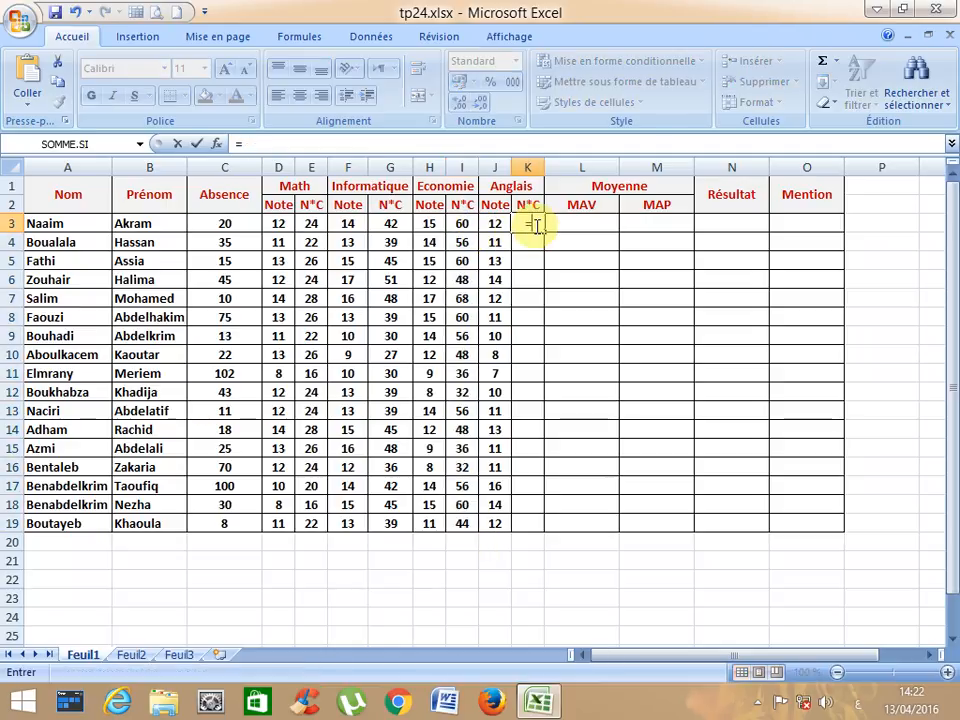
left_click(494, 225)
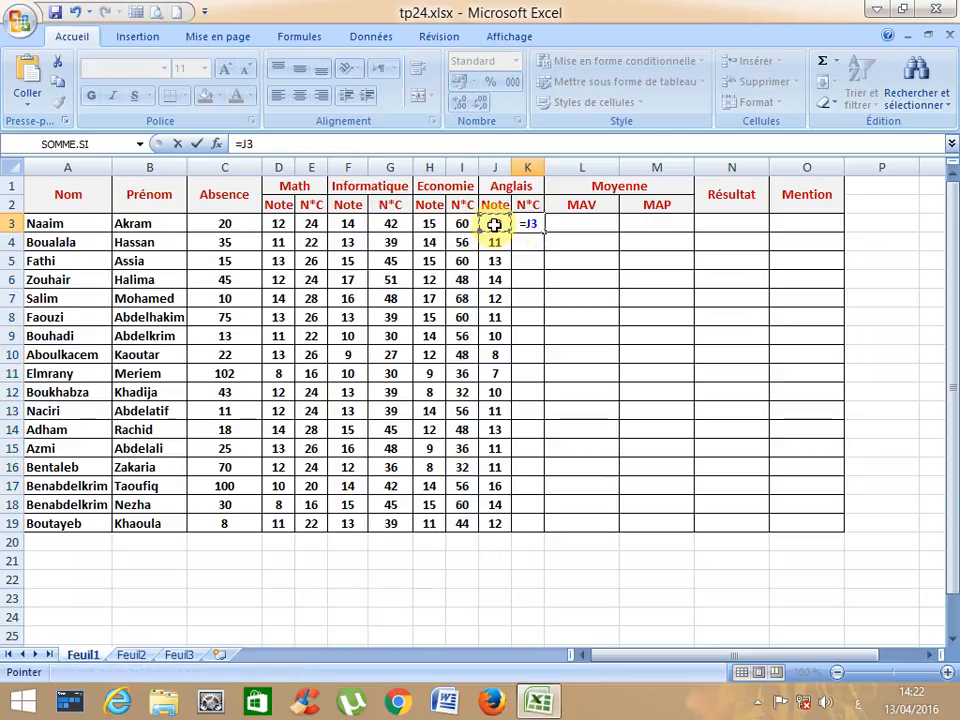
type("*1")
key("Return")
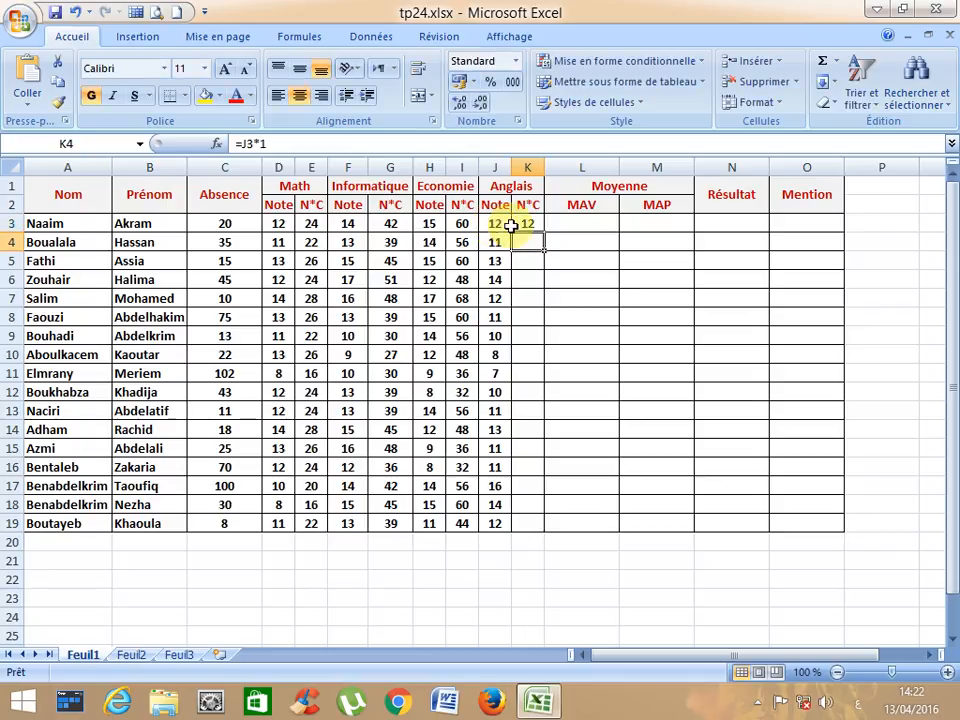
left_click(525, 223)
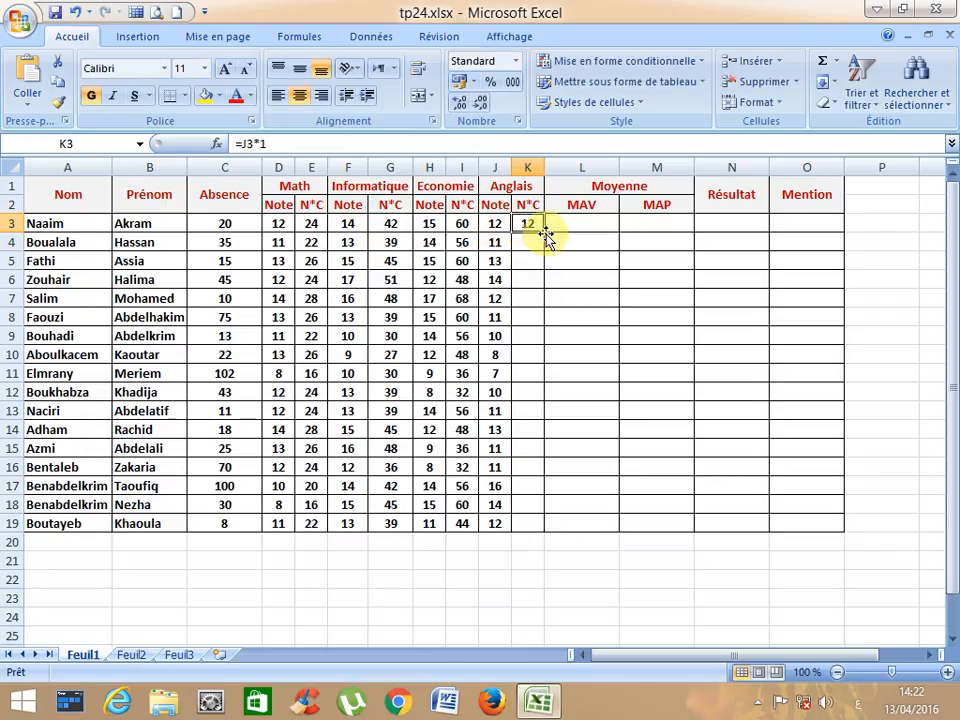
double_click(545, 233)
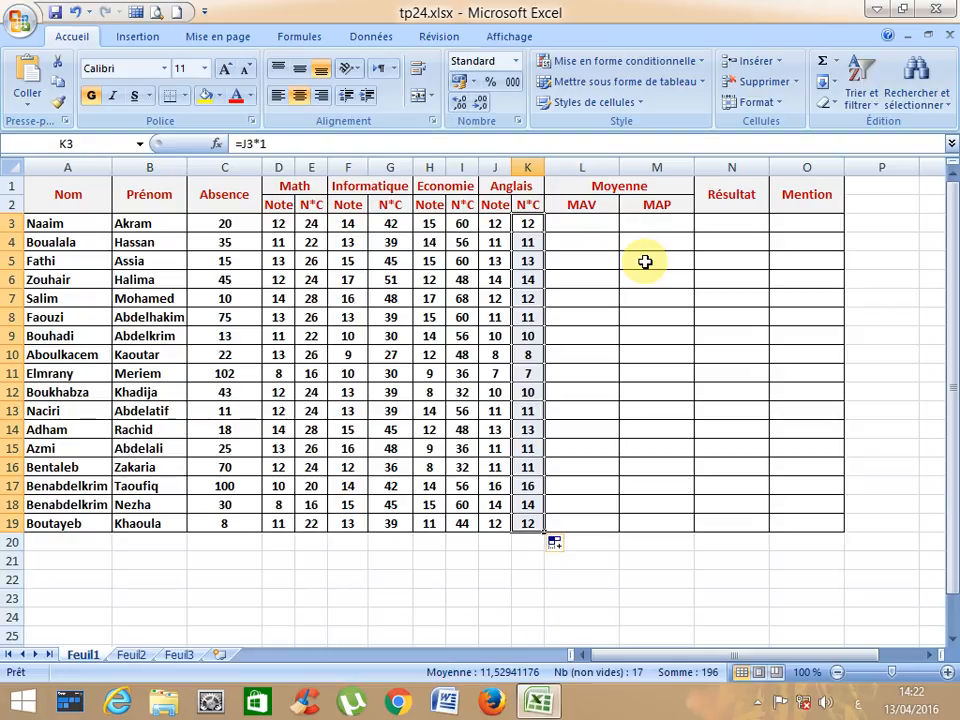
Enter the weighted average formula =(E3+G3+I3+K3)/10 in MAV cell L3
left_click(595, 224)
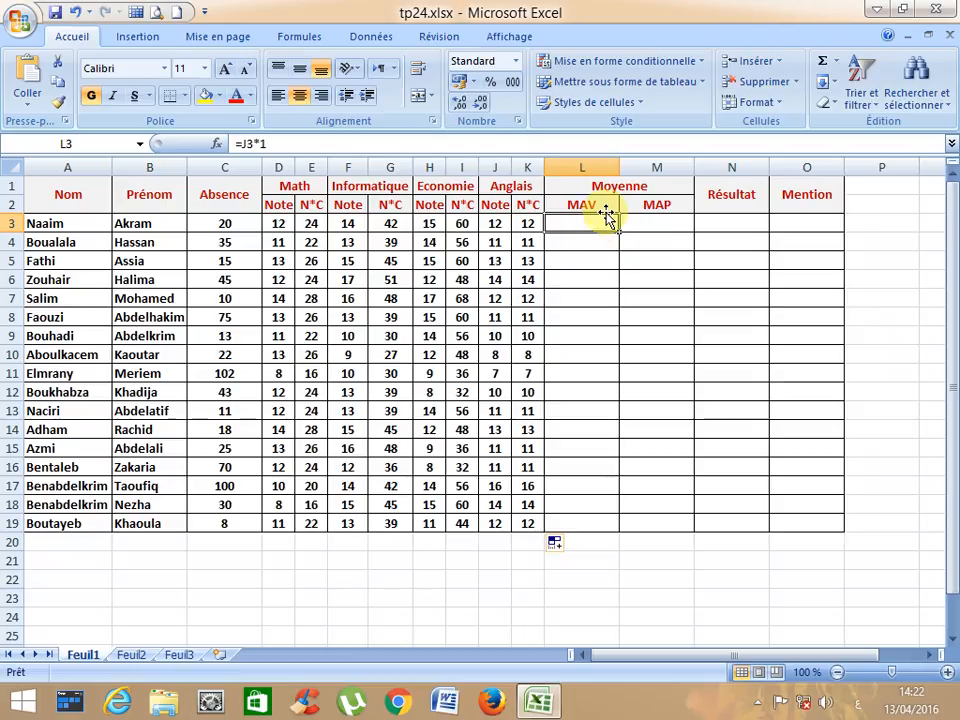
type("=(")
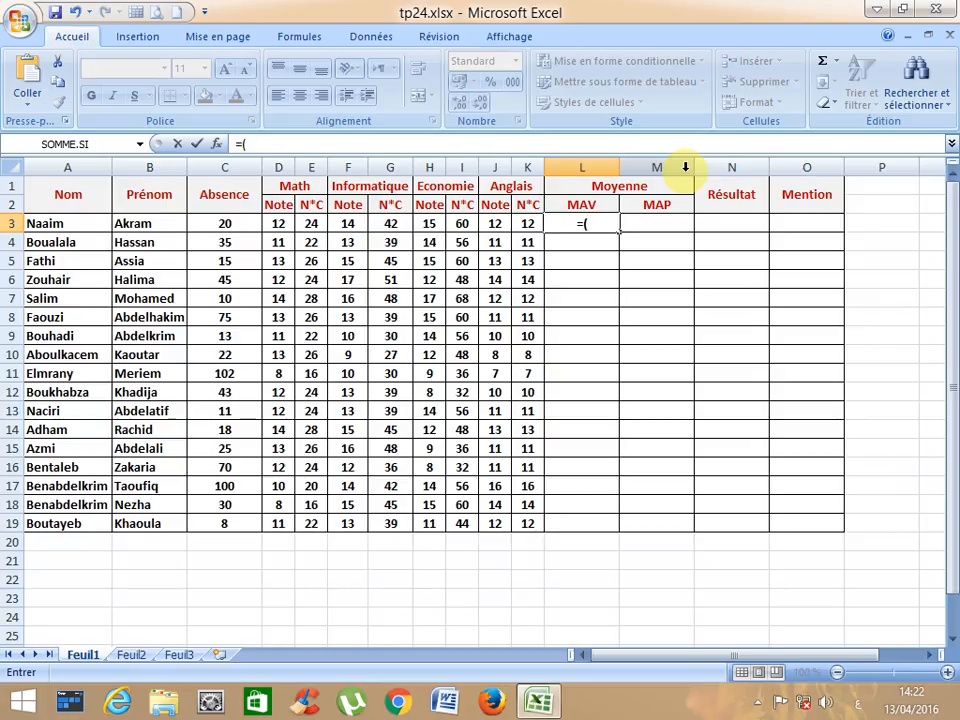
left_click(315, 223)
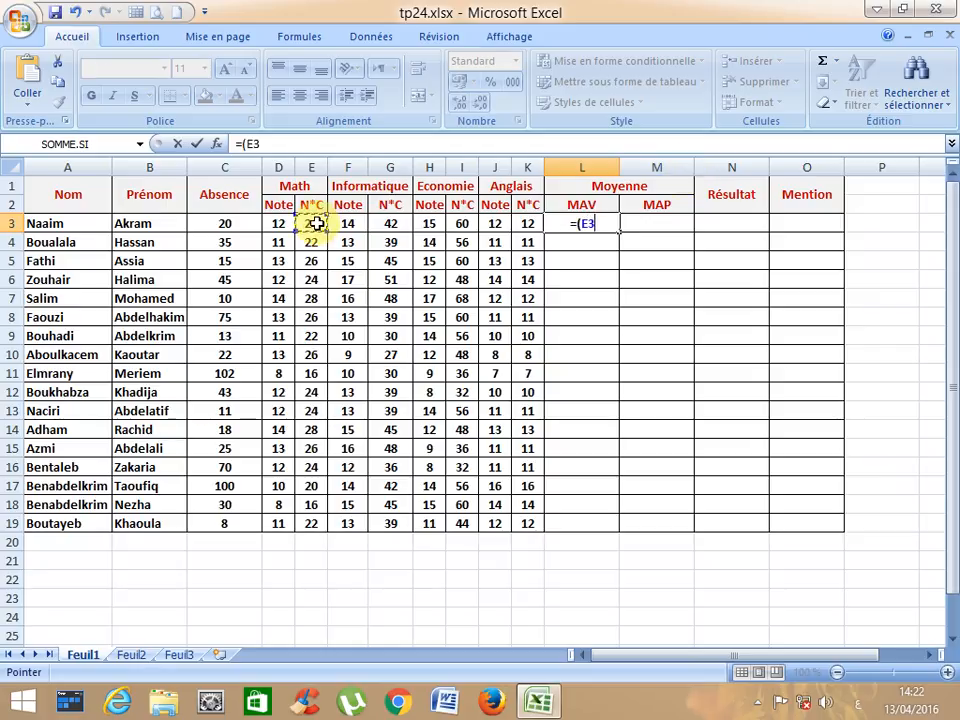
type("+")
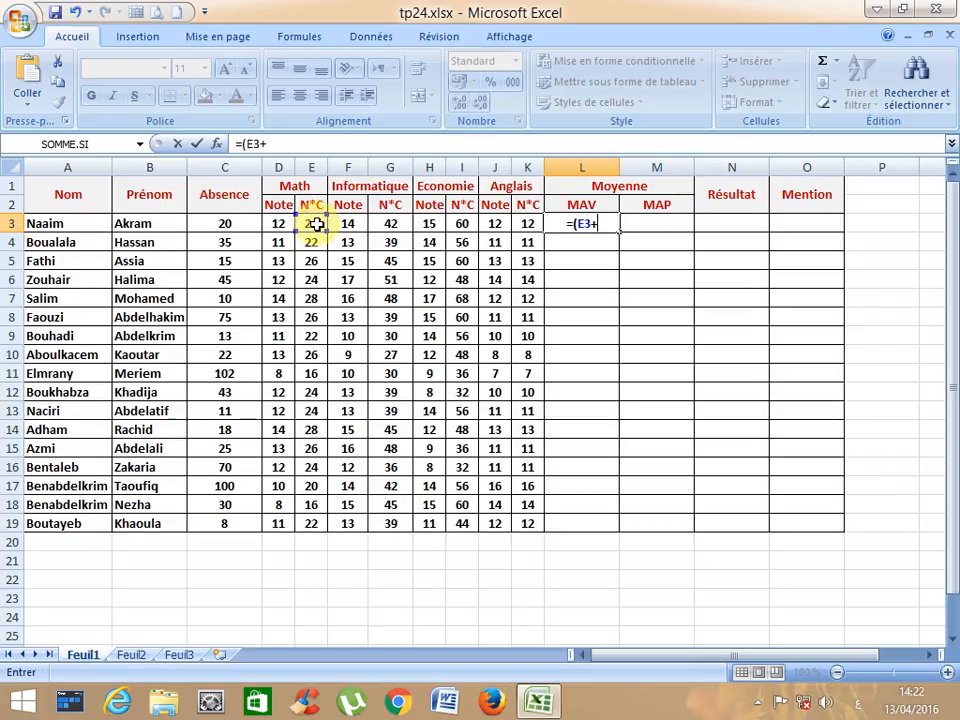
left_click(391, 223)
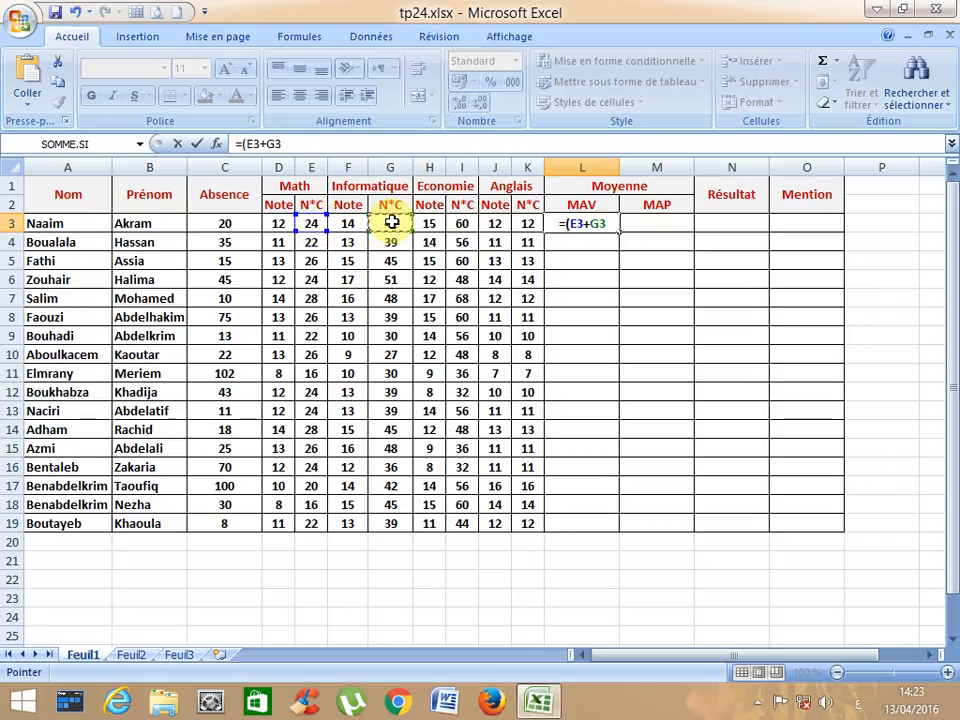
type("+")
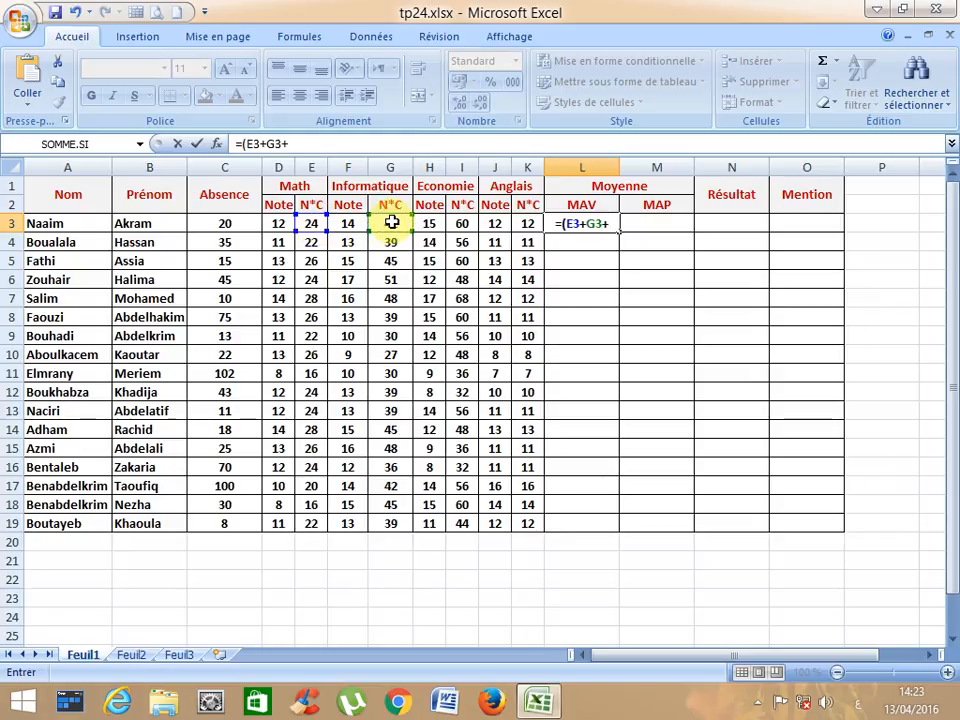
left_click(466, 223)
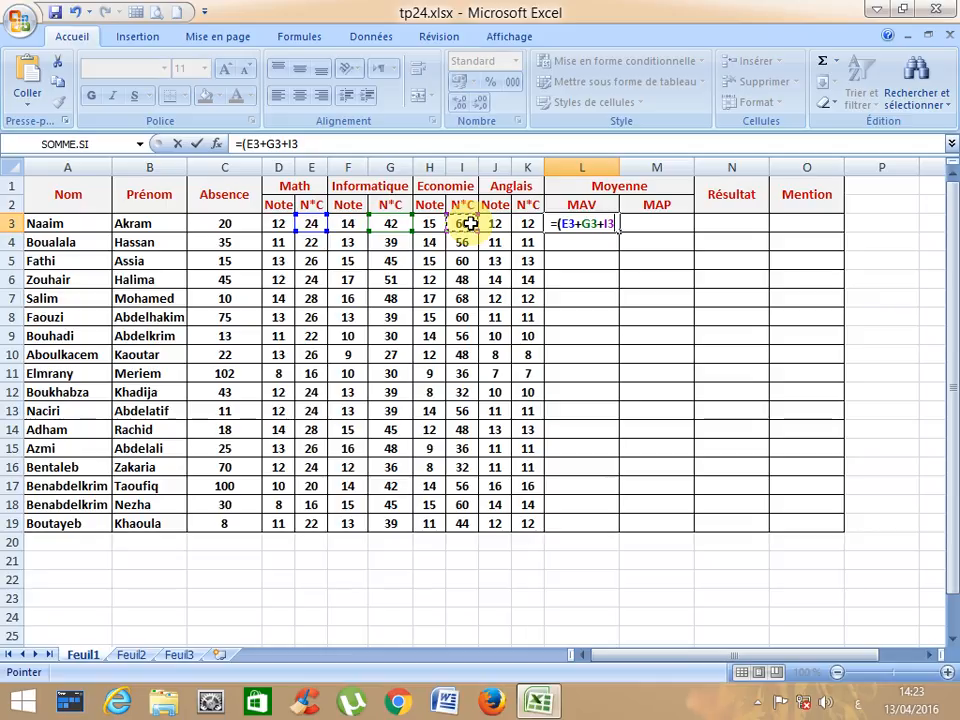
type("+")
left_click(527, 223)
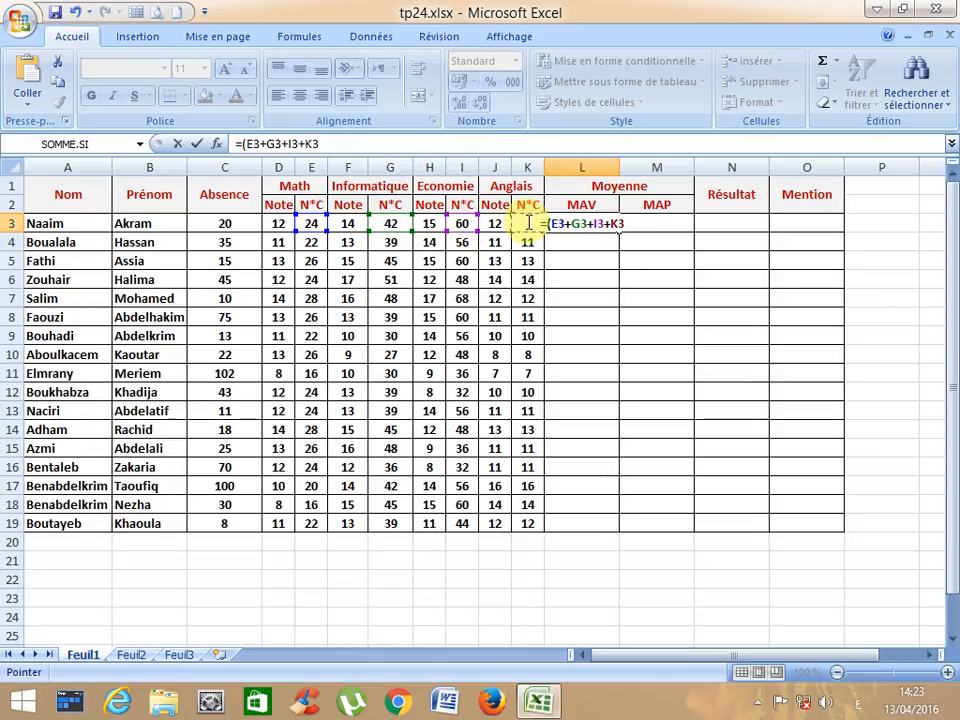
type(")/")
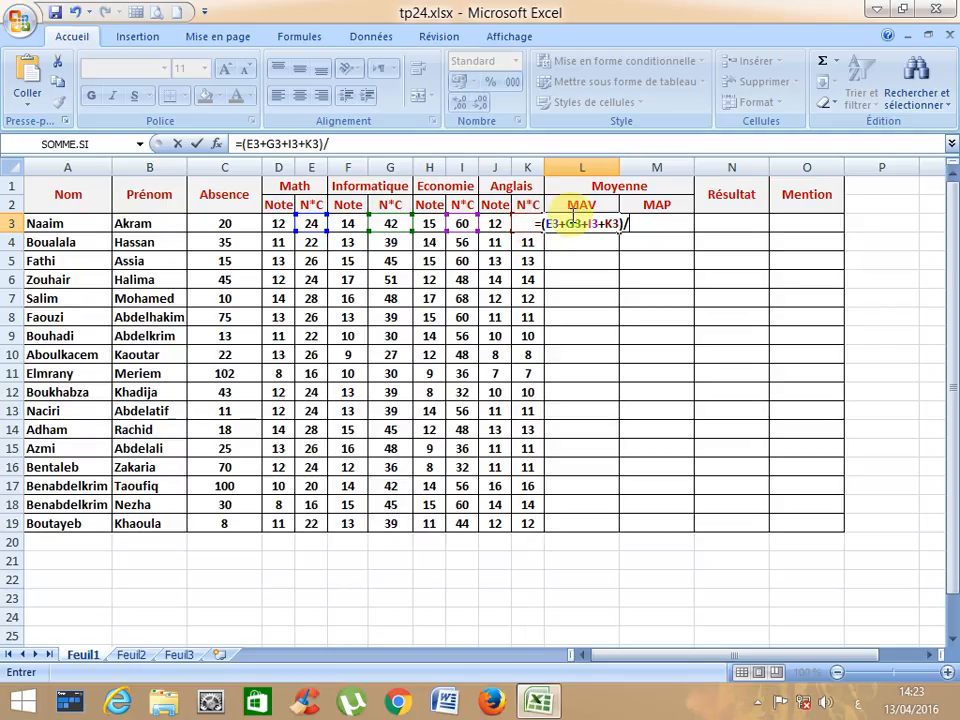
type("10")
key("Return")
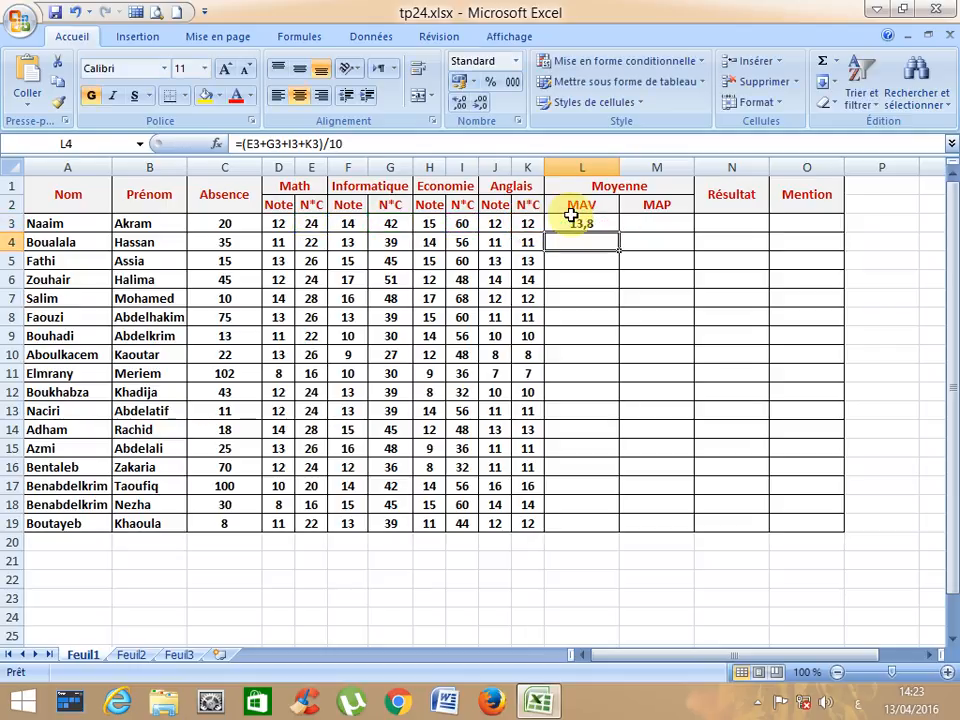
Fill the MAV formula from L3 down to row 19
left_click(582, 223)
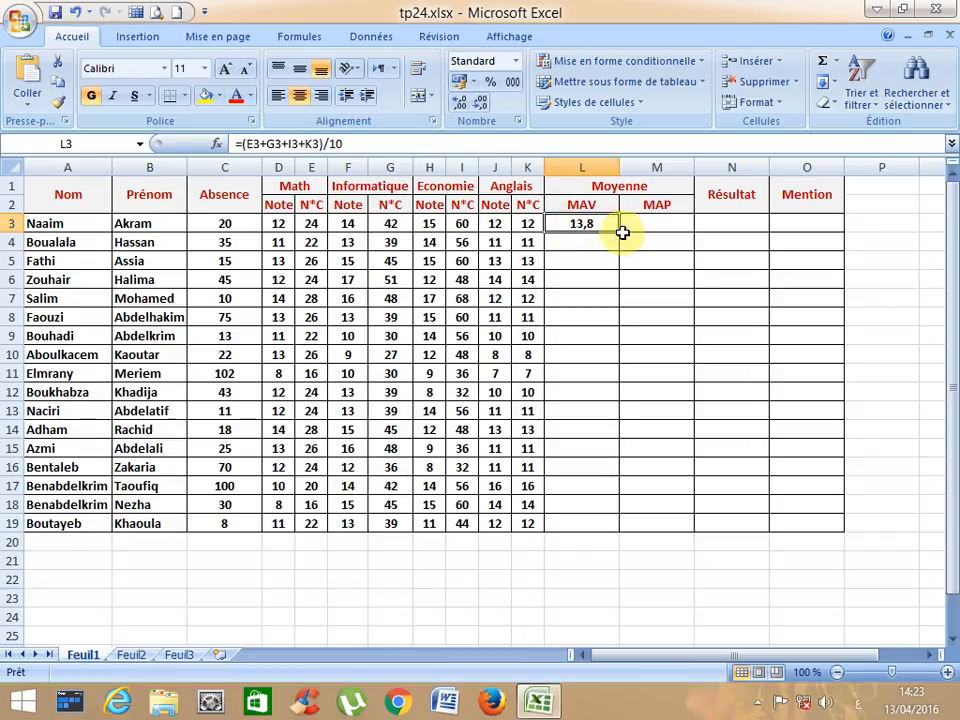
double_click(621, 232)
left_click(623, 238)
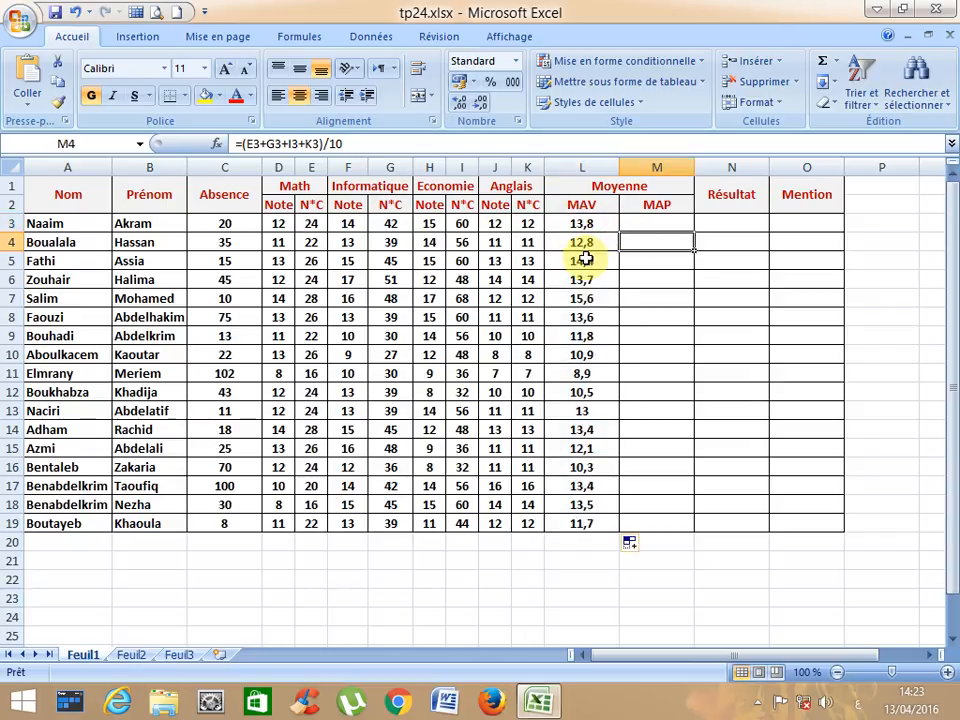
Insert the SI function in MAP cell M3 and move its arguments dialog clear of the Absence column's first rows
left_click(645, 223)
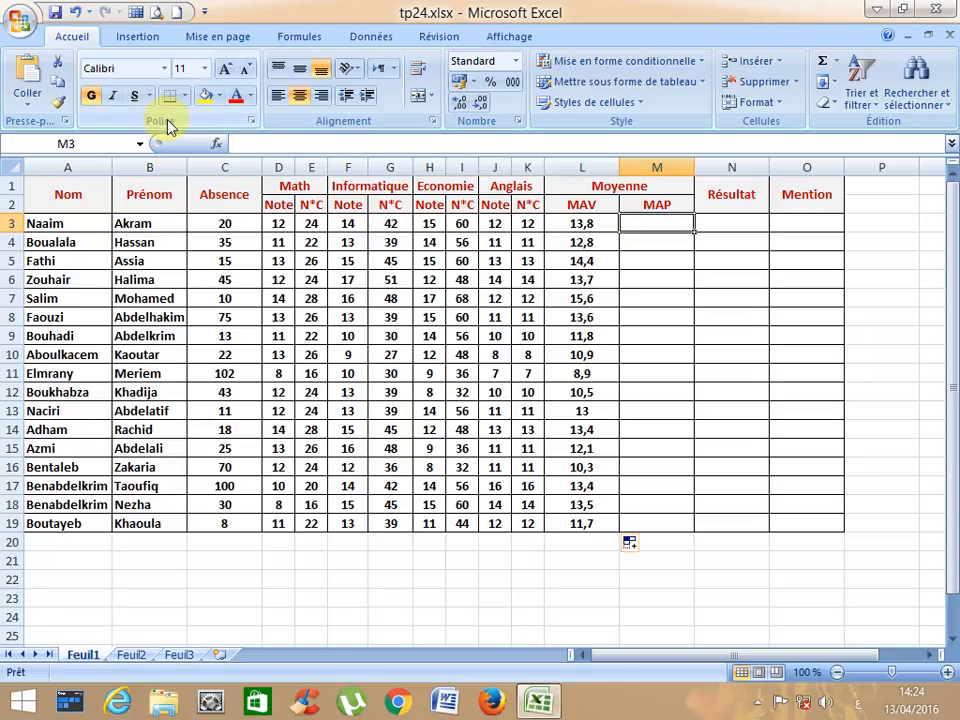
left_click(220, 146)
left_click(212, 488)
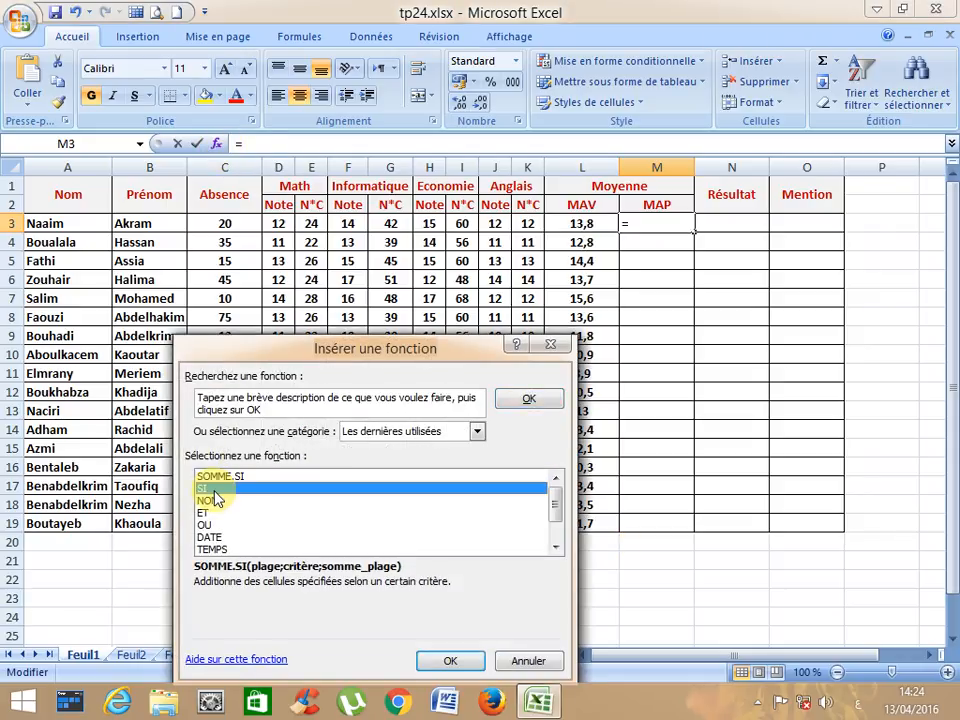
left_click(433, 664)
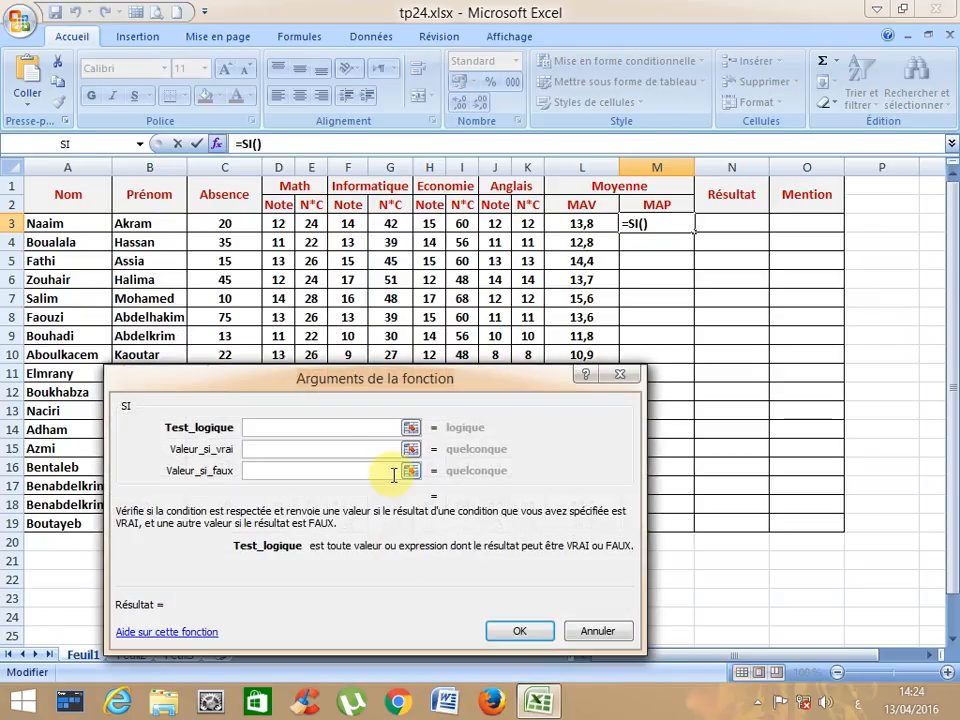
left_click_drag(315, 386, 537, 358)
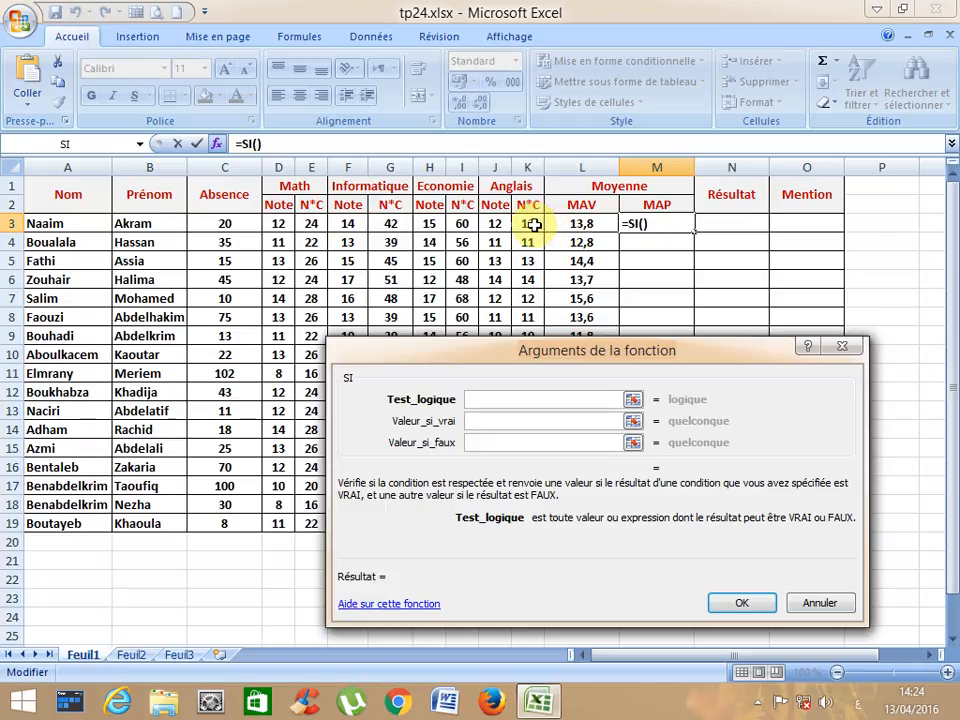
left_click(241, 224)
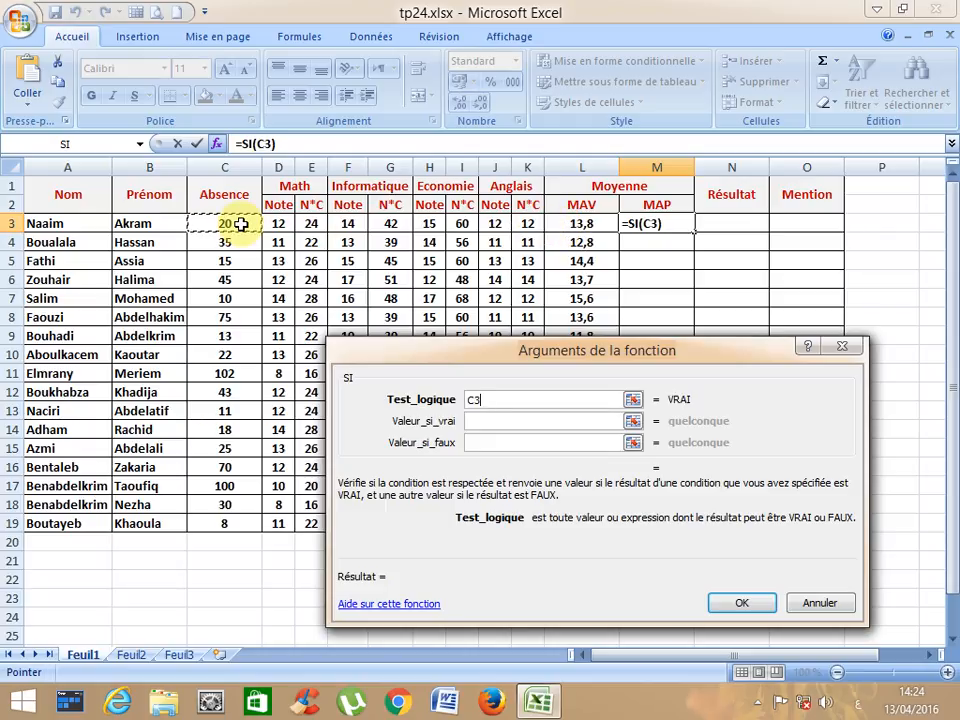
type("!=")
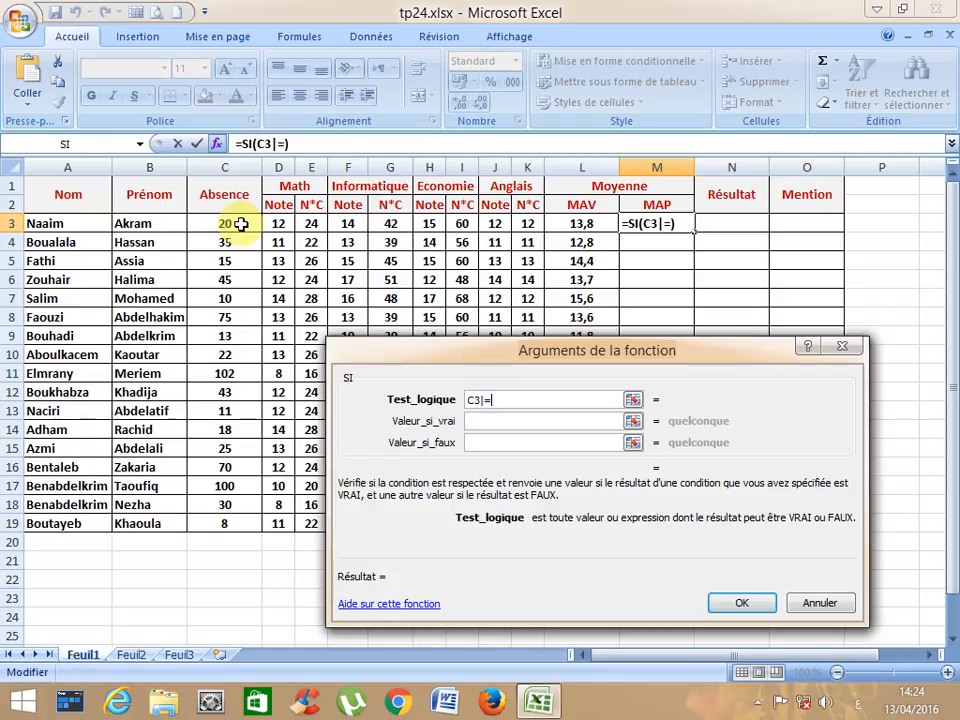
type("100")
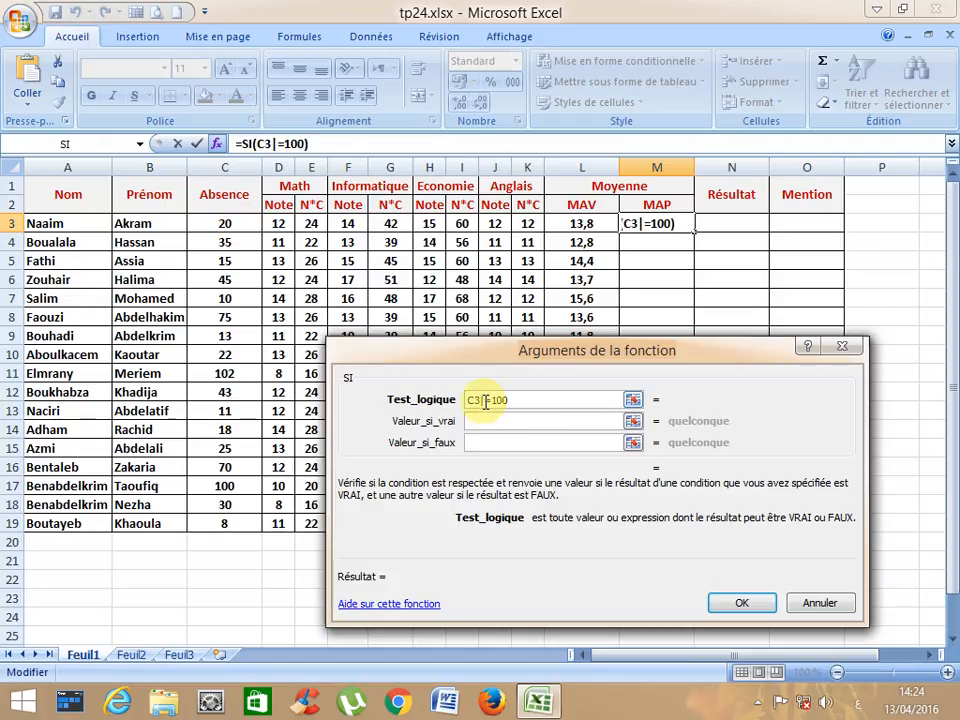
left_click(485, 401)
key("BackSpace")
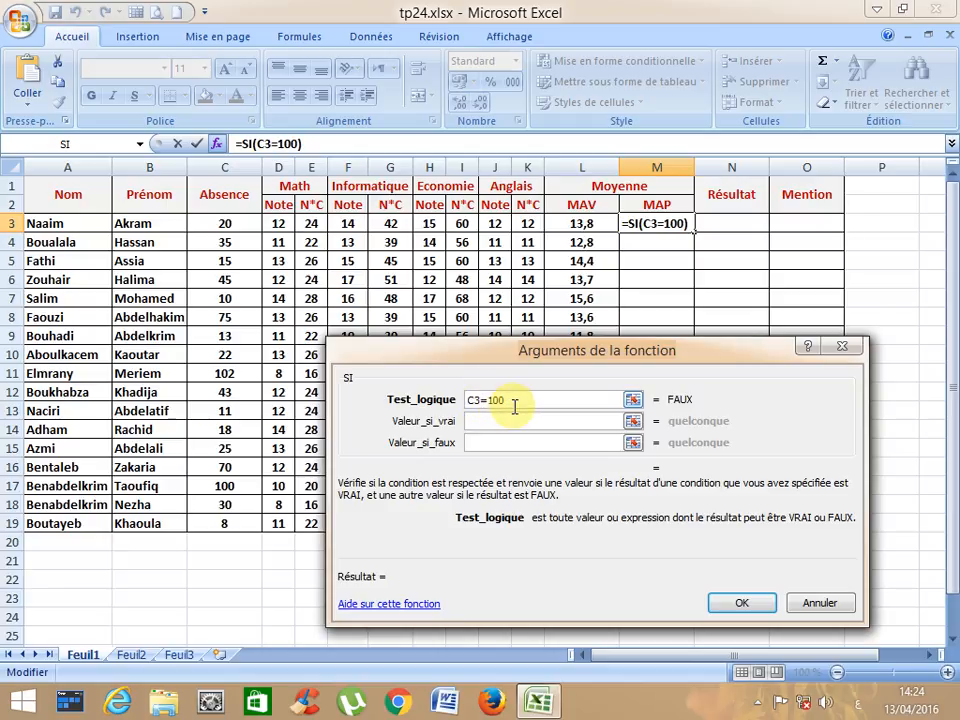
left_click_drag(514, 401, 461, 401)
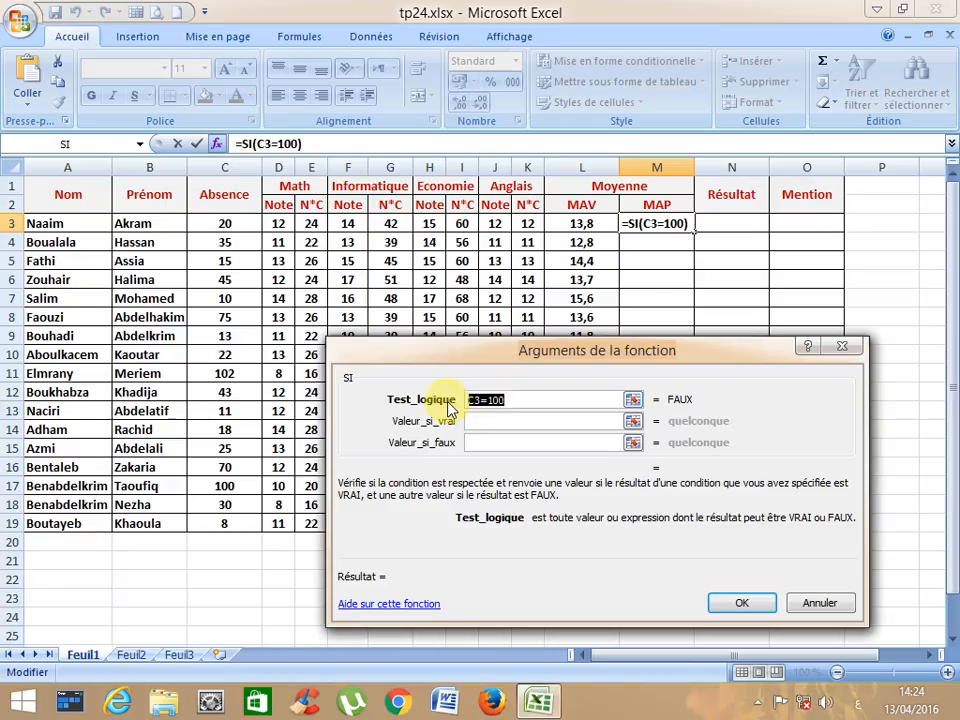
left_click(230, 224)
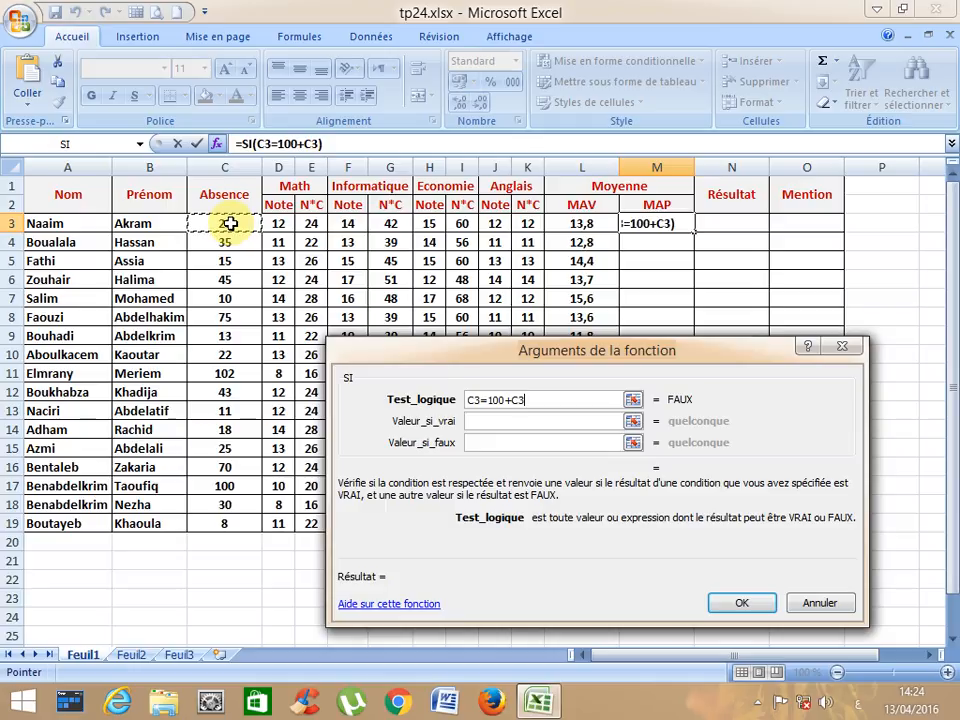
key("BackSpace")
key("BackSpace")
key("BackSpace")
key("BackSpace")
key("BackSpace")
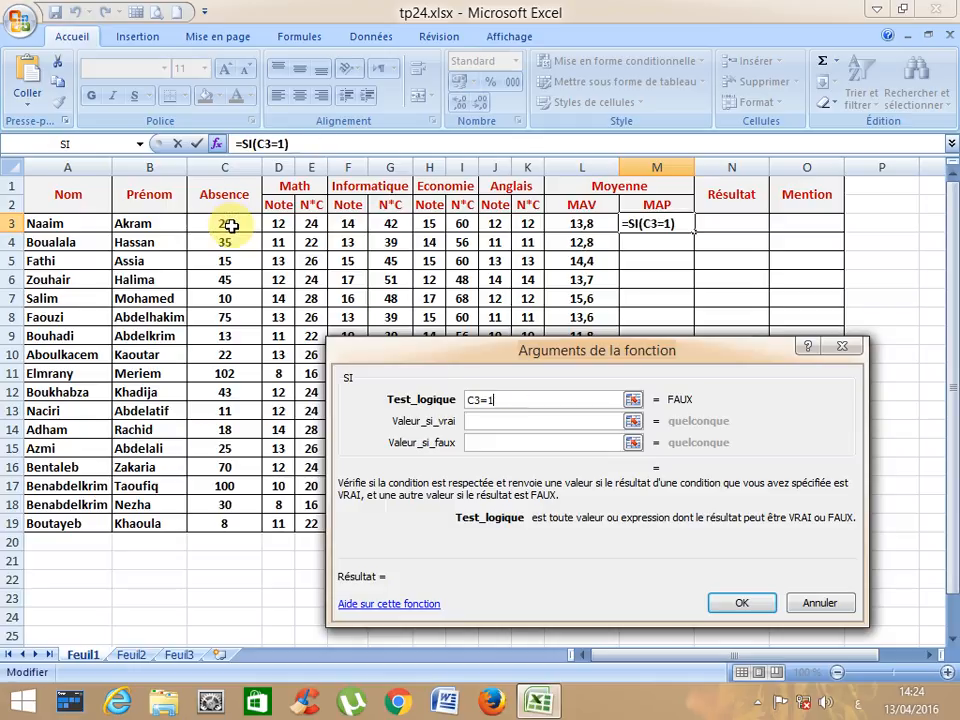
key("BackSpace")
key("BackSpace")
key("BackSpace")
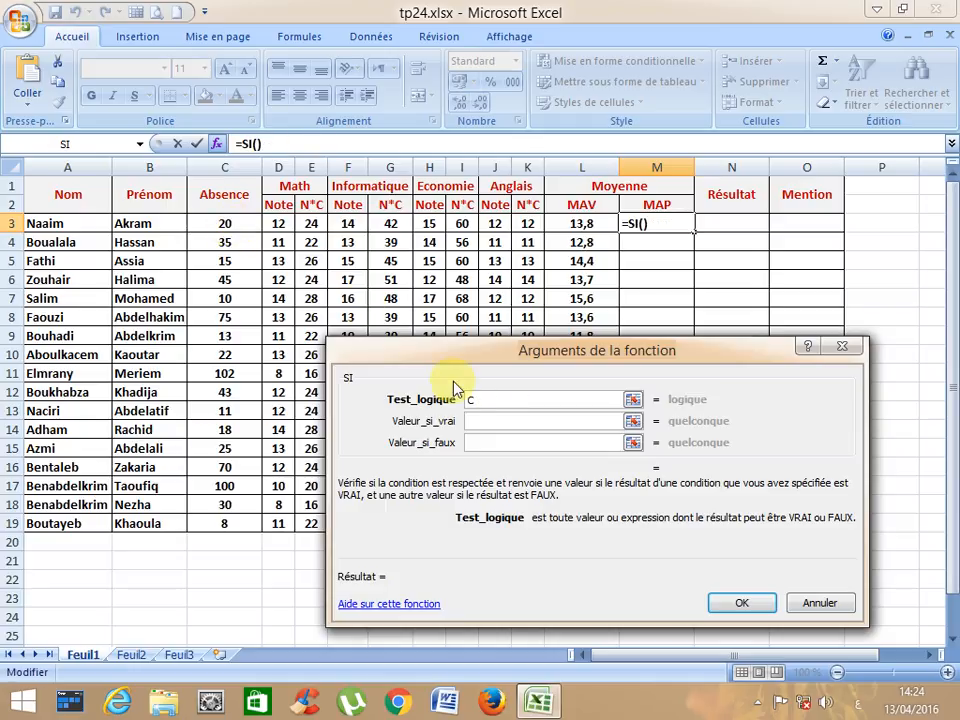
key("BackSpace")
Reference absence cell C3 in the SI function's logical test
left_click(240, 222)
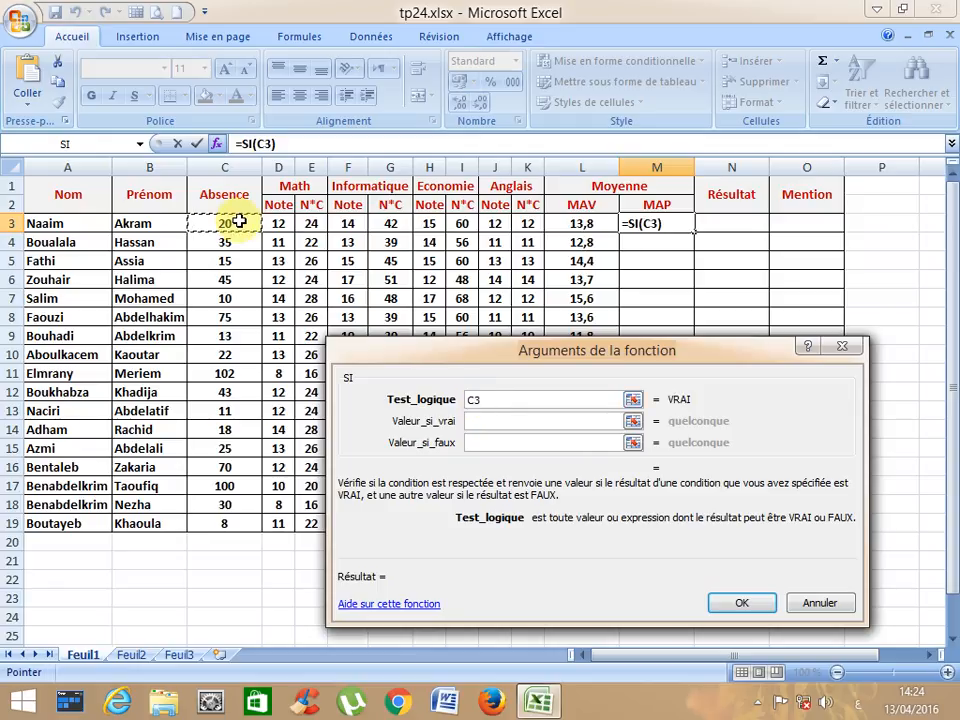
type("|")
key("BackSpace")
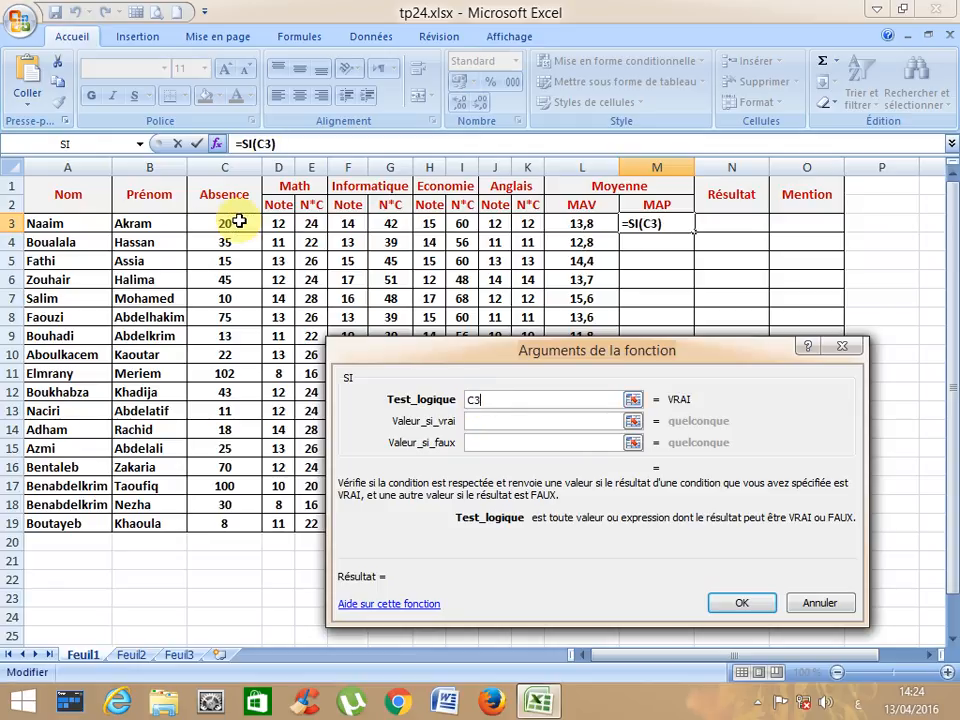
type("|")
key("BackSpace")
type("\\")
key("BackSpace")
type("|")
key("BackSpace")
type("|")
key("BackSpace")
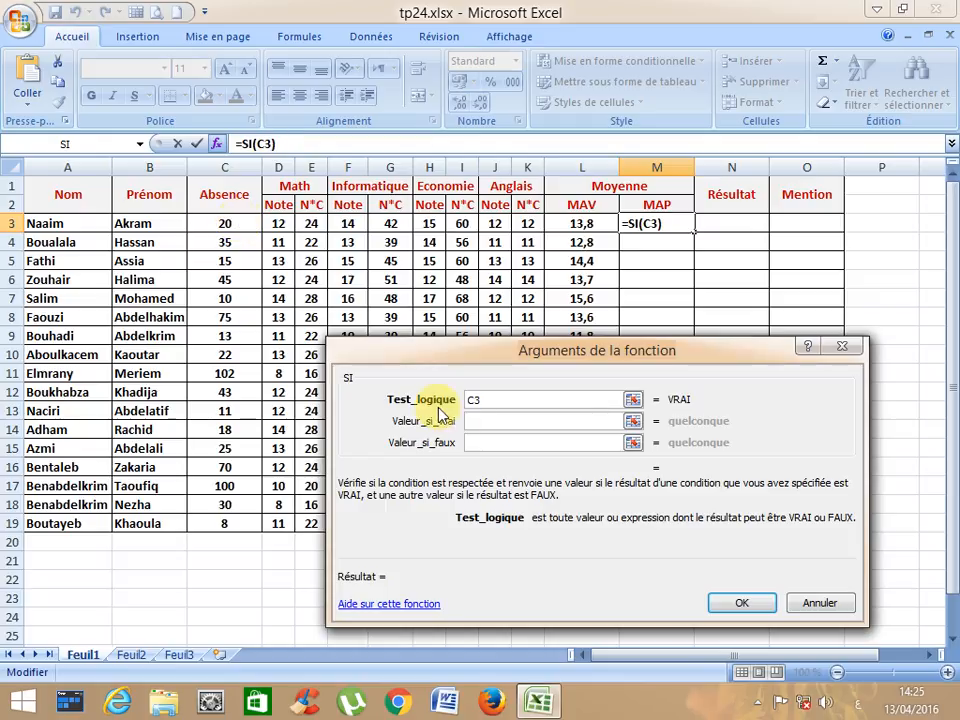
type("\\")
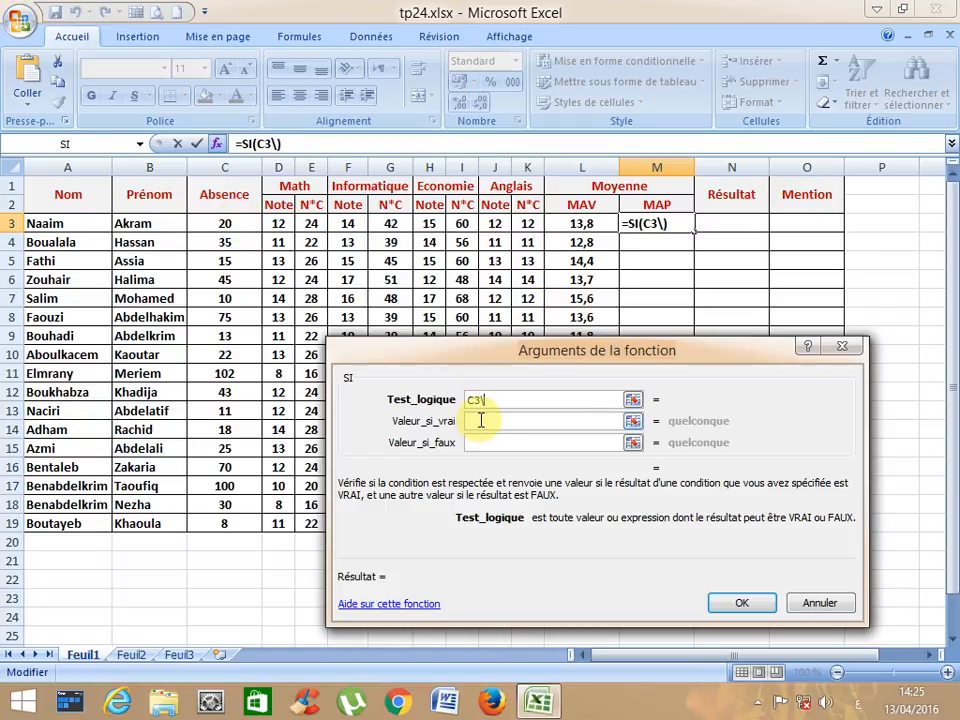
key("BackSpace")
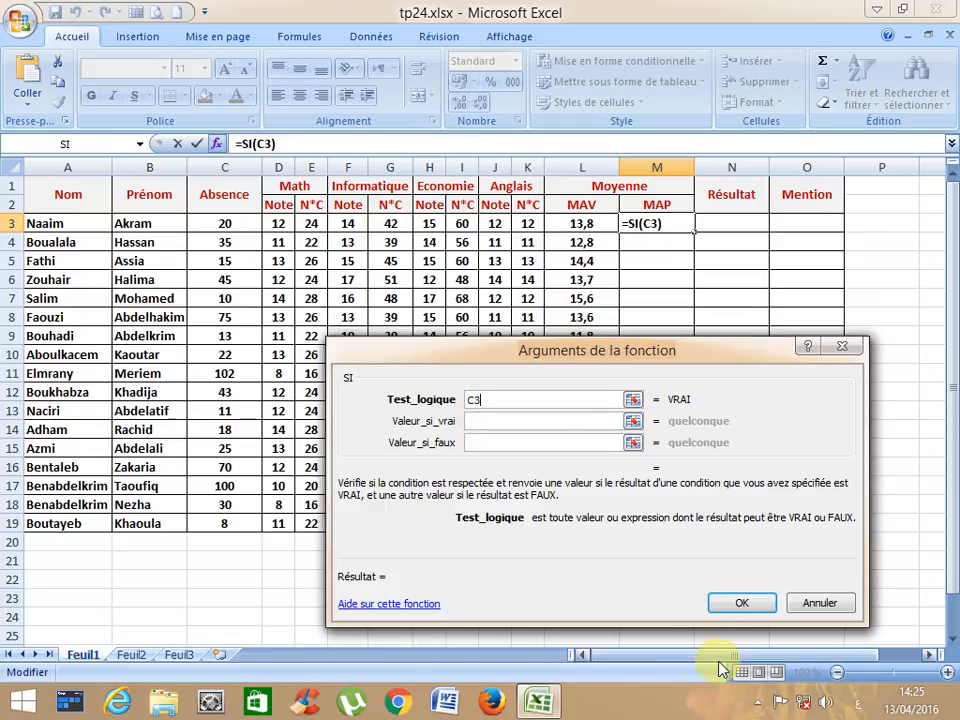
Switch the keyboard layout to Français (France) and complete the logical test as C3>=100
left_click(862, 706)
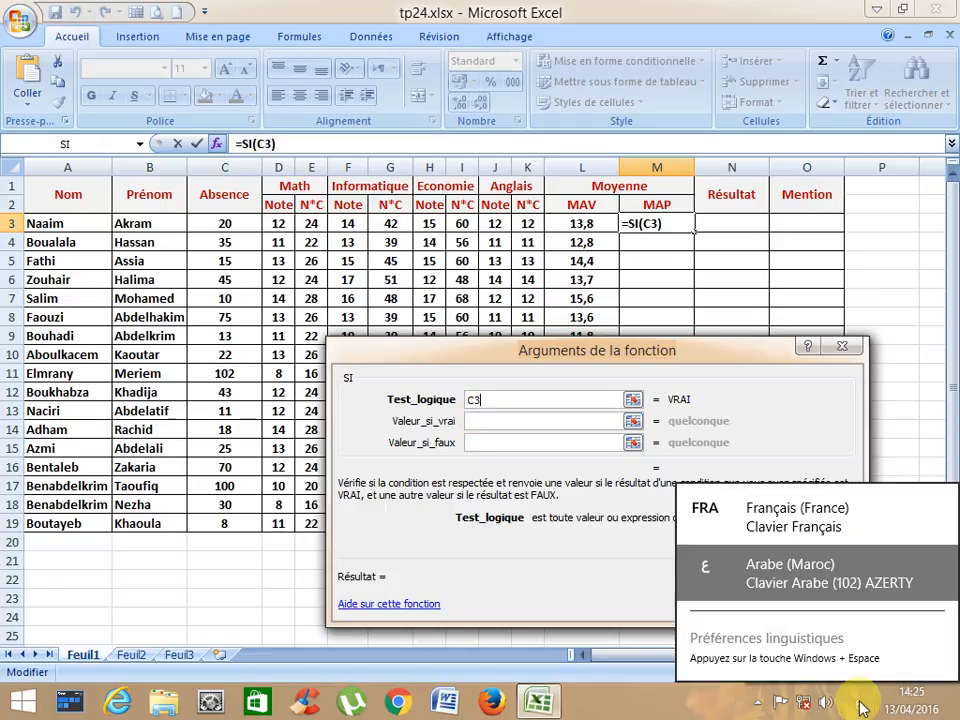
left_click(770, 517)
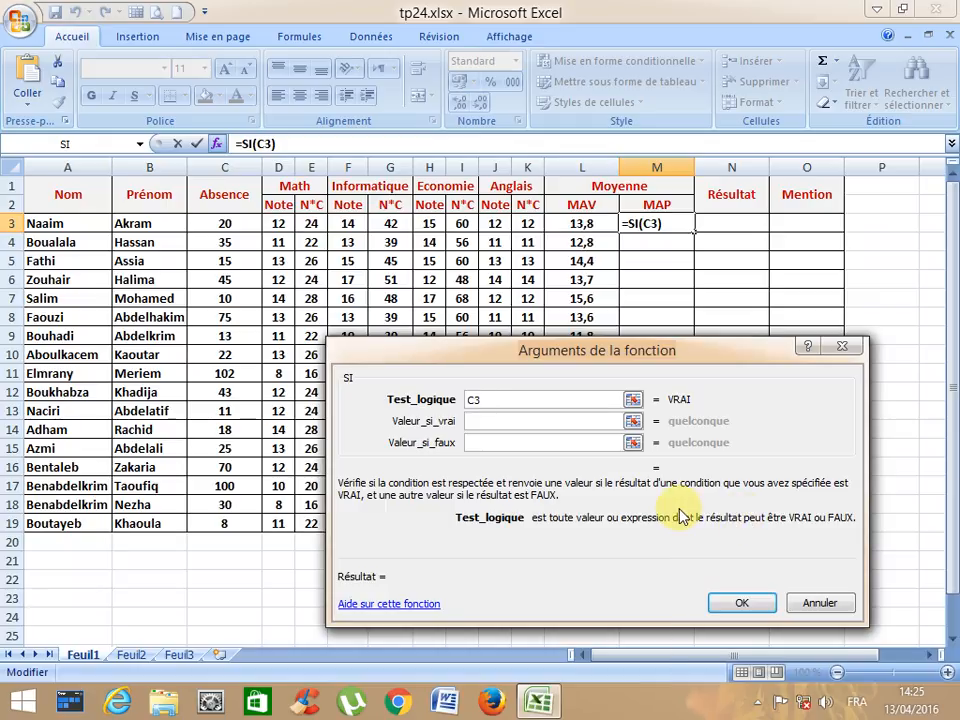
type(">=100")
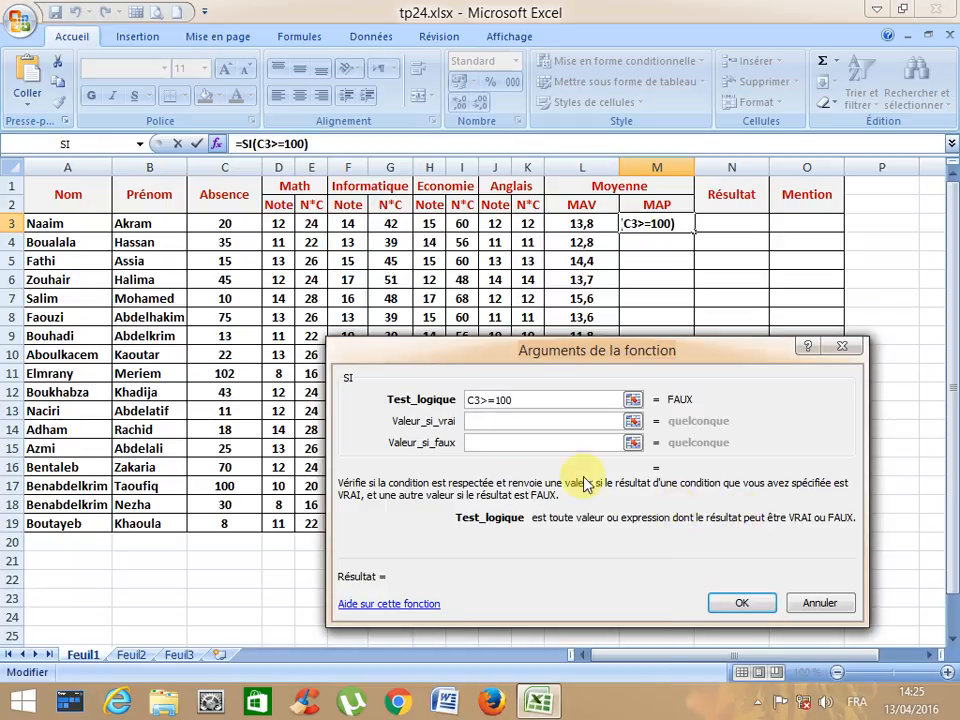
Set the SI function's value-if-true argument in M3 to L3-5
left_click(503, 421)
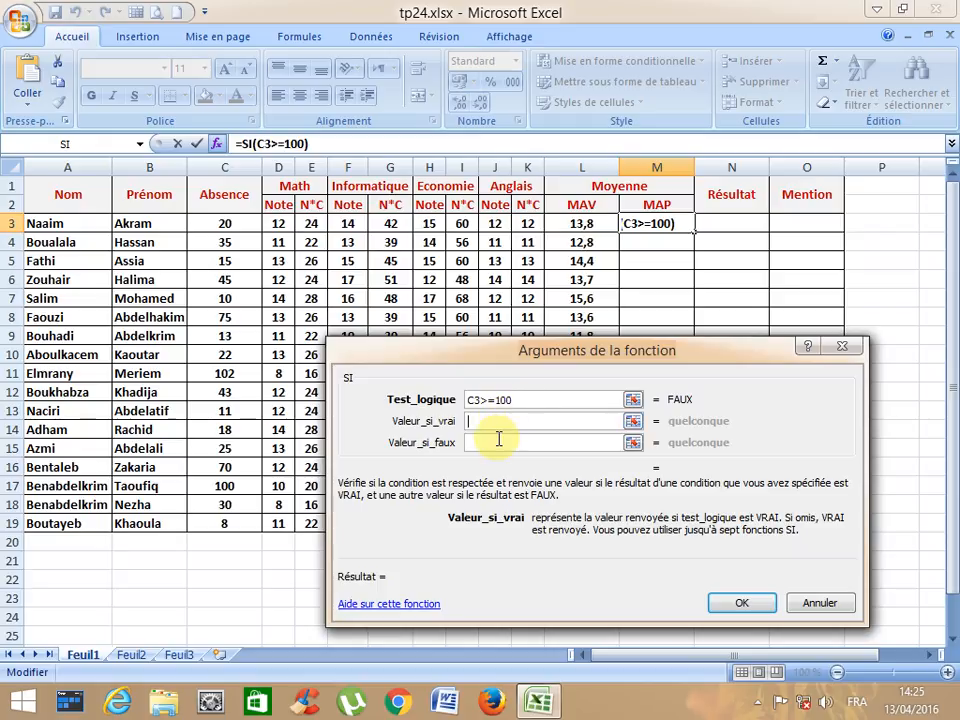
left_click(584, 225)
type("-5")
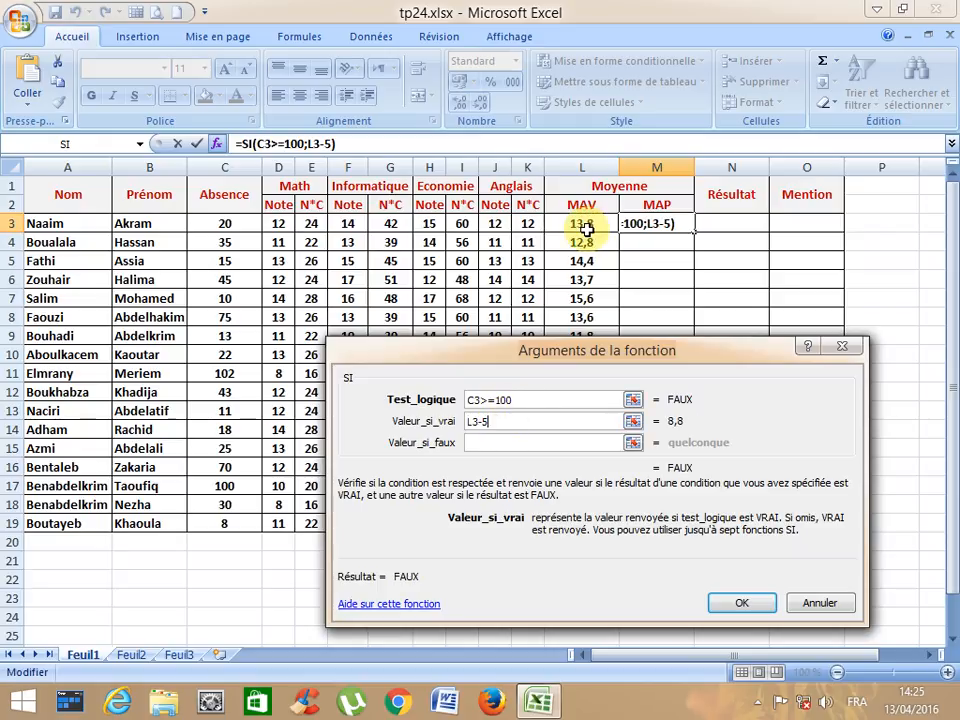
Nest a second SI in the value-if-false argument, with test C3>=60 and value-if-true L3-3
left_click(489, 443)
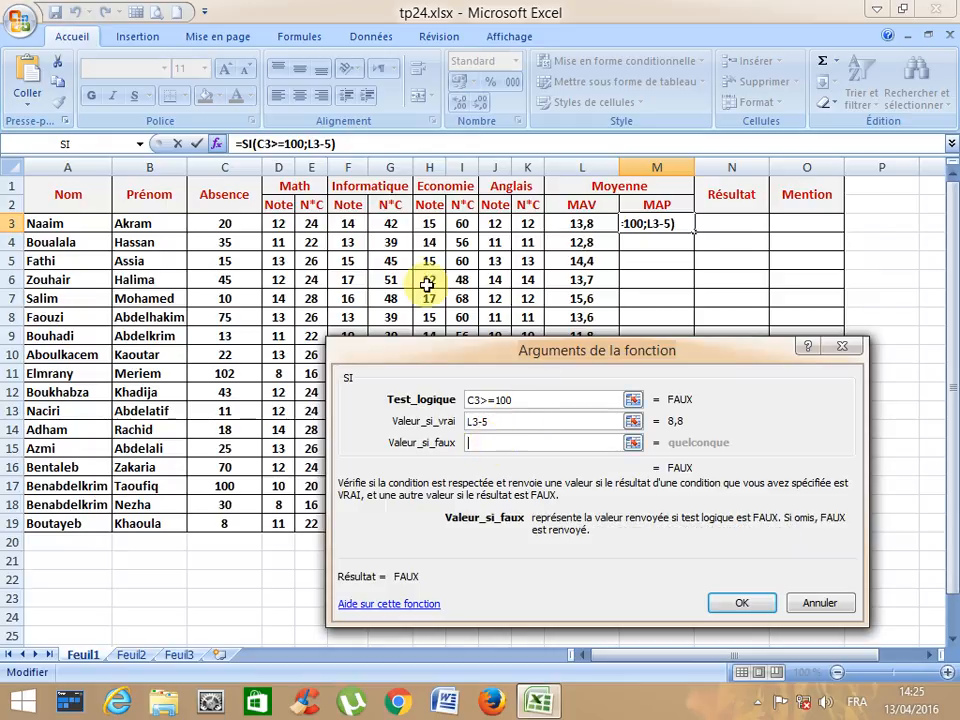
left_click(112, 146)
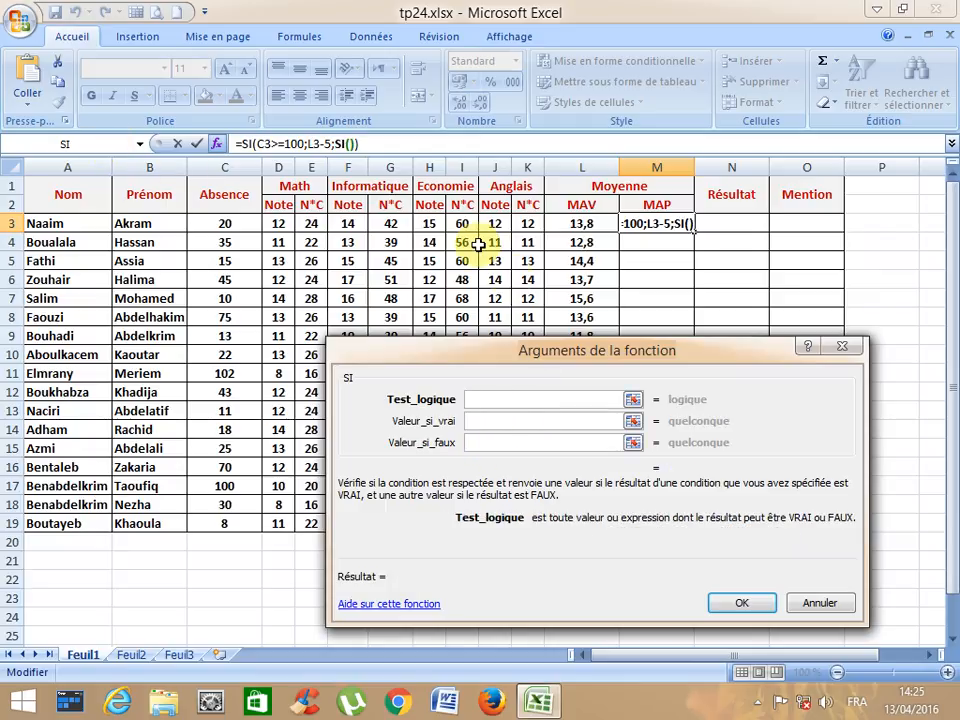
left_click(242, 223)
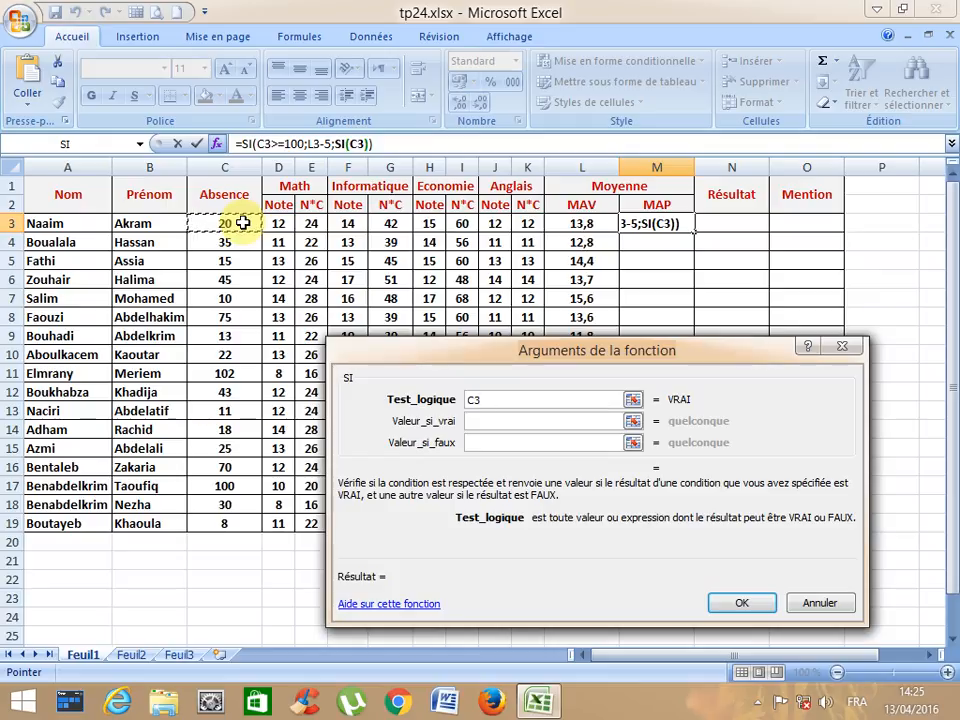
type(">=60")
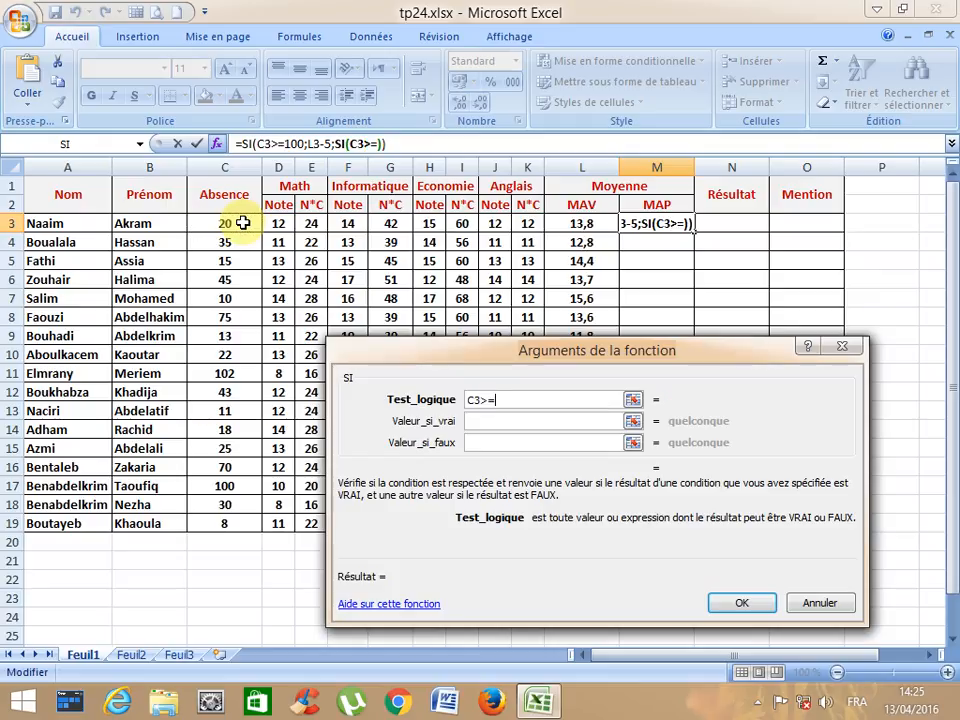
left_click(506, 421)
left_click(589, 226)
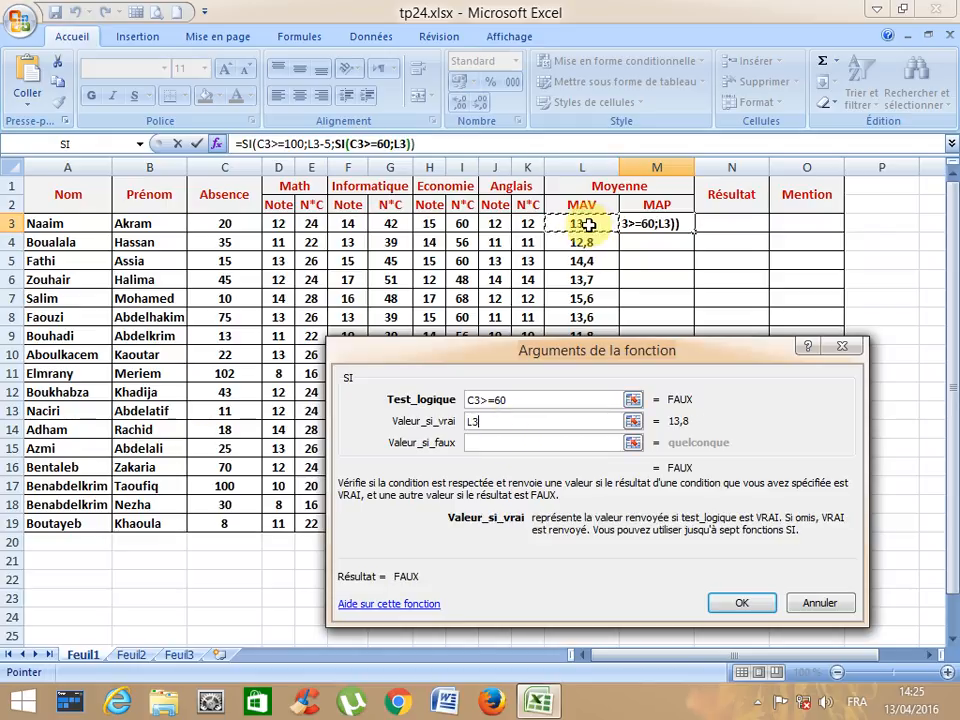
type("-")
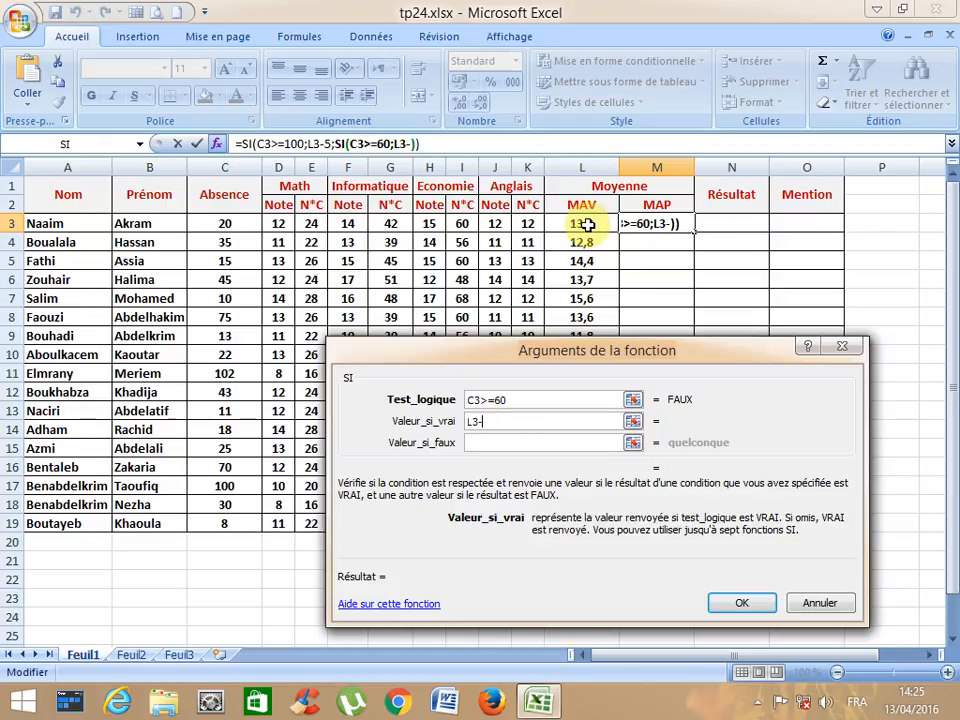
type("3")
Nest a third SI in the second one's value-if-false argument, with test C3>=40 and value-if-true L3-2
left_click(493, 442)
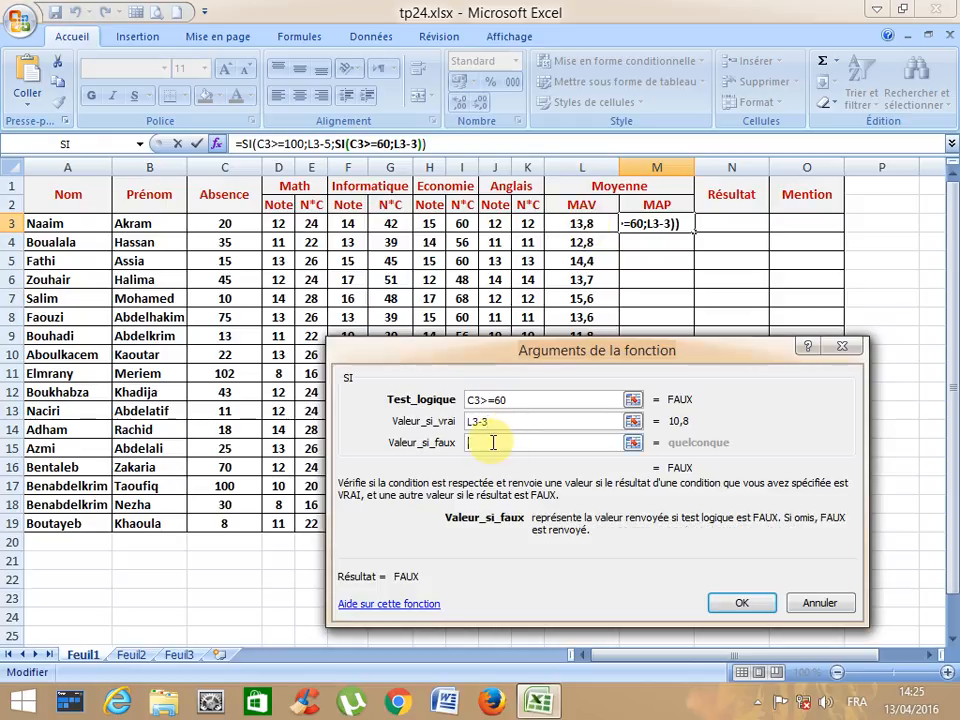
left_click(66, 144)
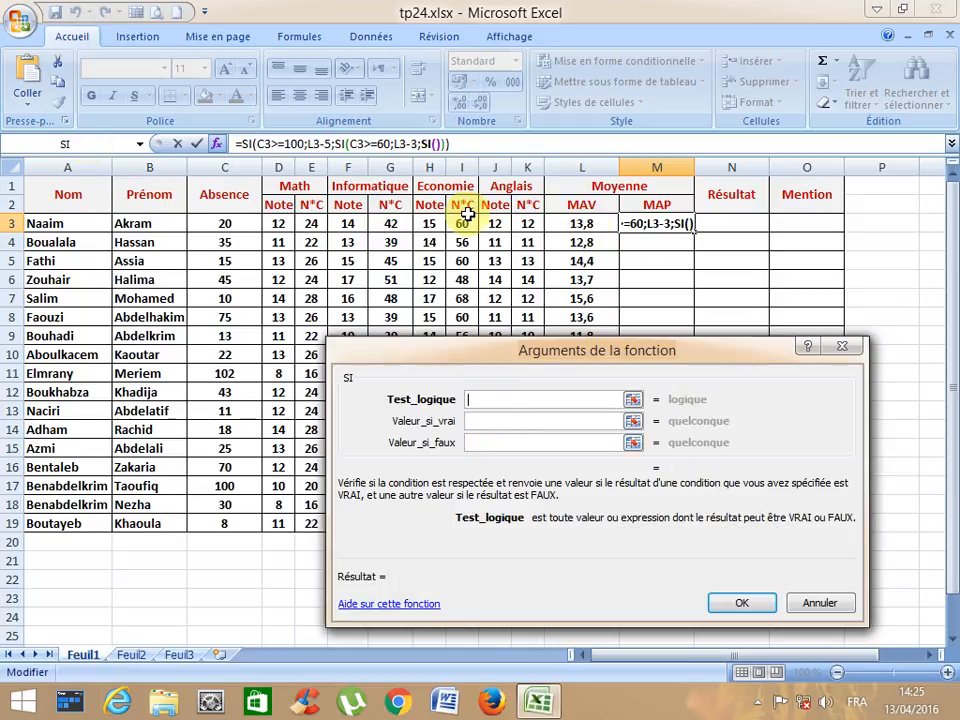
left_click(244, 224)
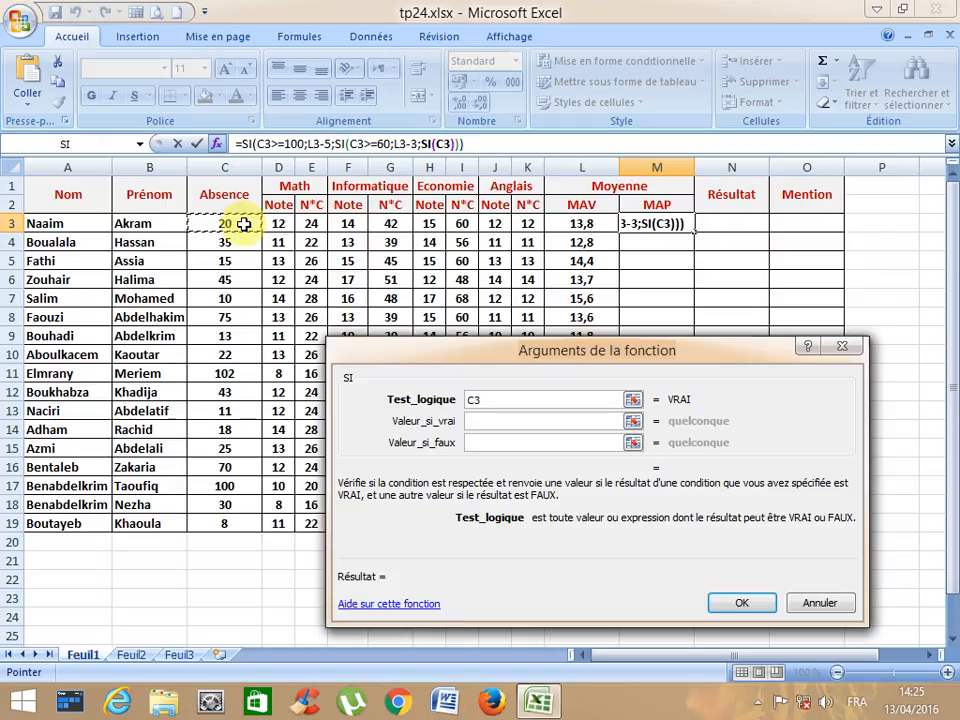
type(">=40")
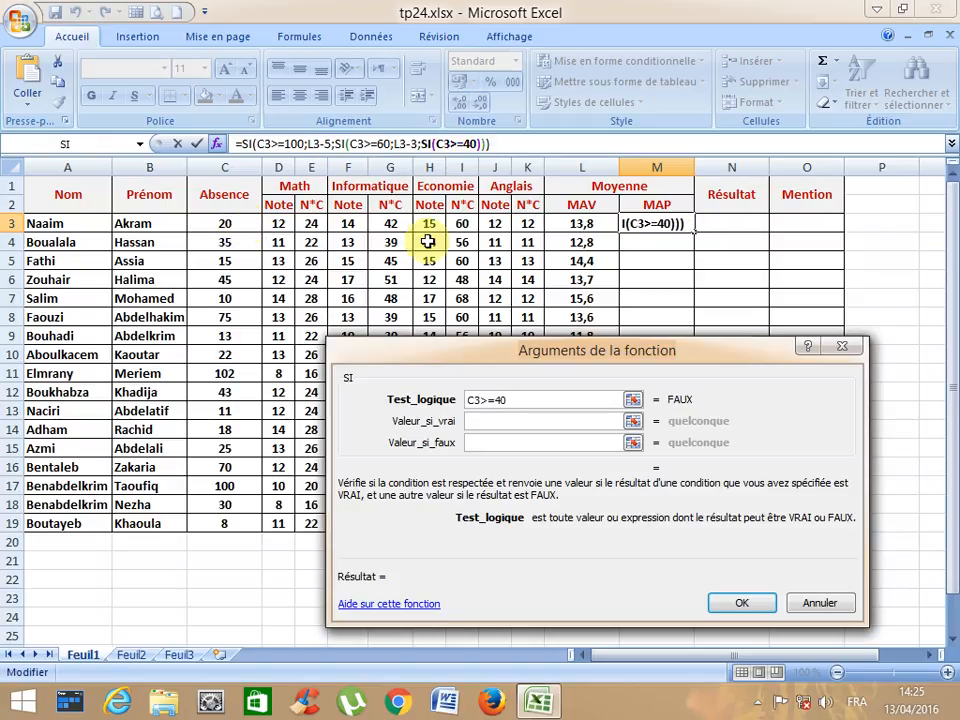
left_click(514, 420)
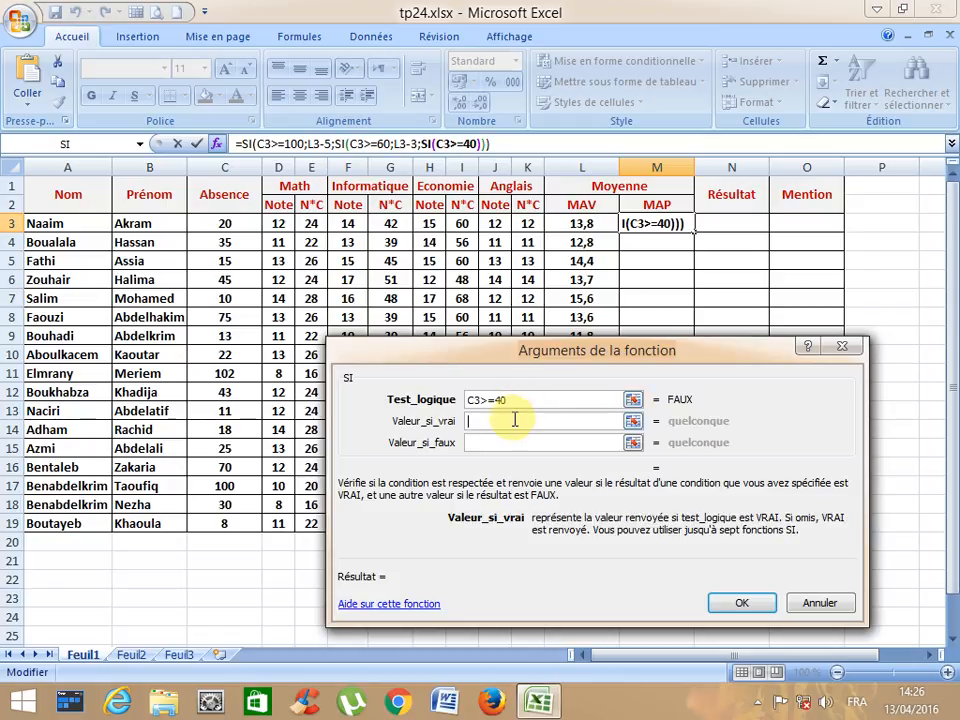
left_click(592, 225)
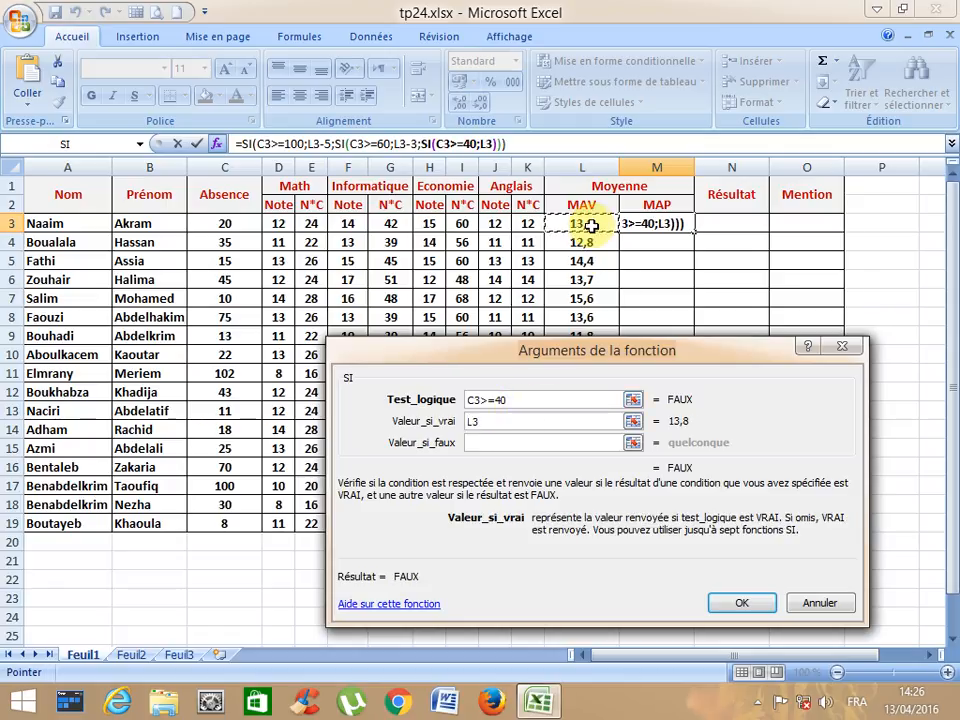
type("-")
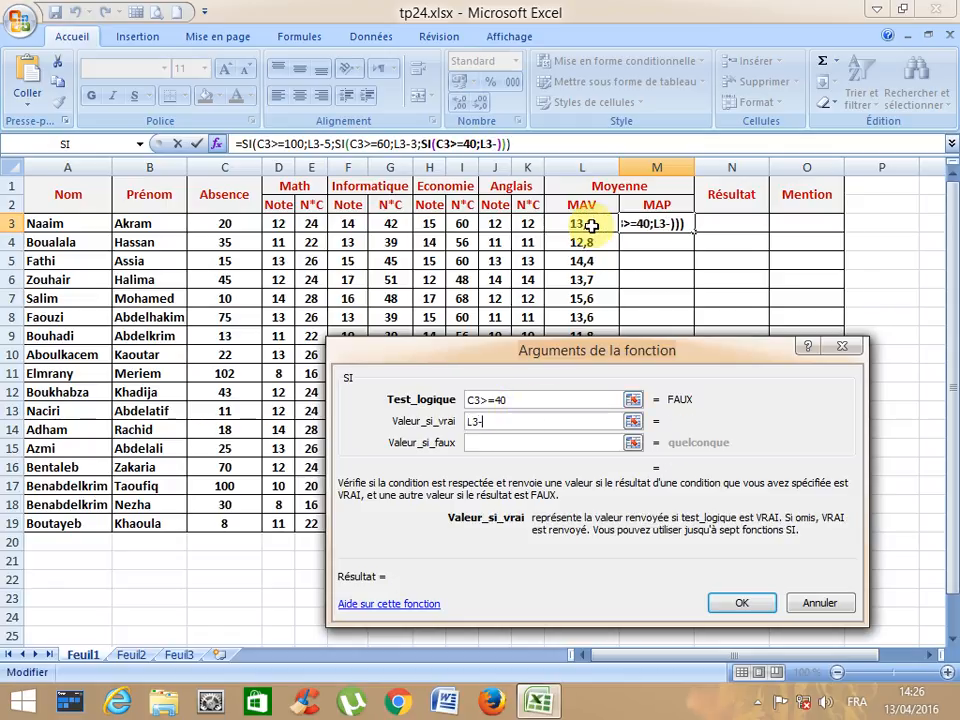
type("2")
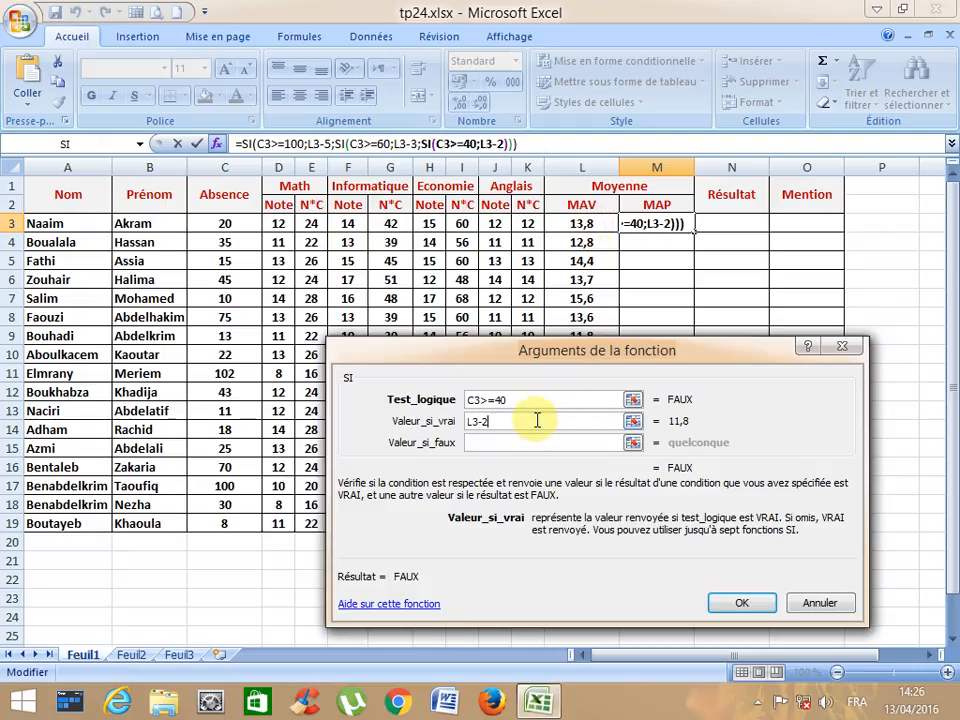
Nest a fourth SI in the third one's value-if-false argument, with test C3>=30 and value-if-true L3-1
key("Tab")
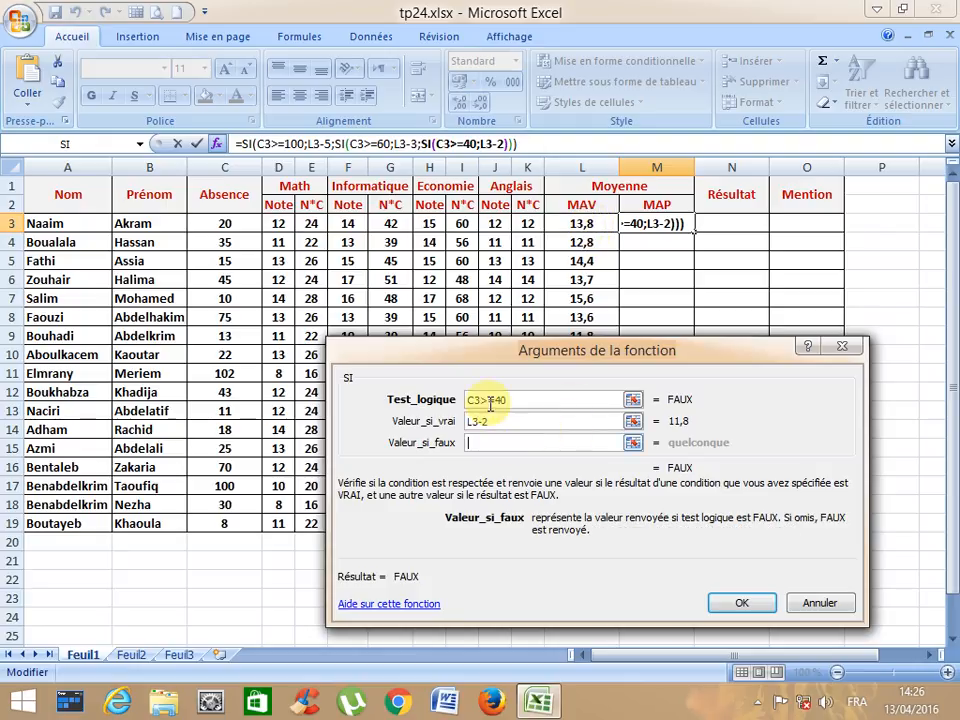
left_click(96, 143)
left_click(240, 226)
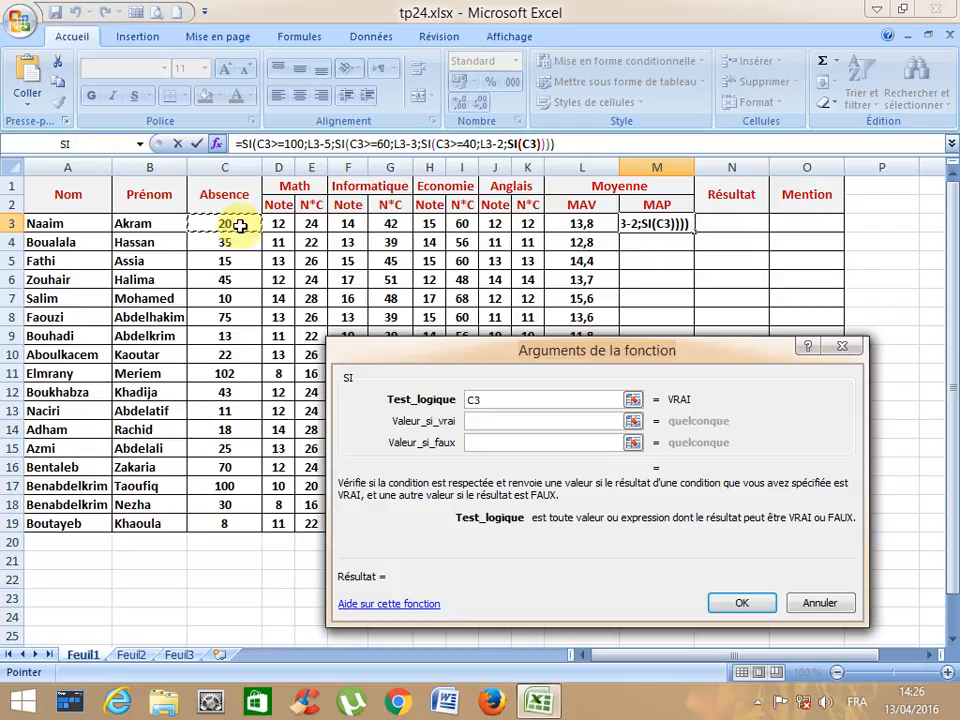
type(">")
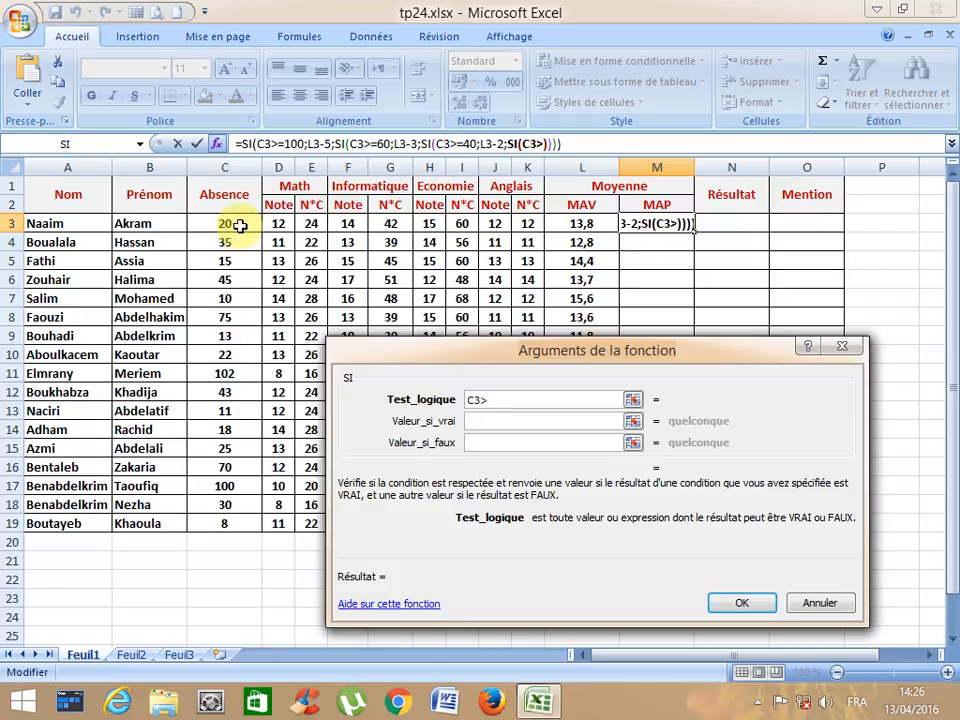
type("=30")
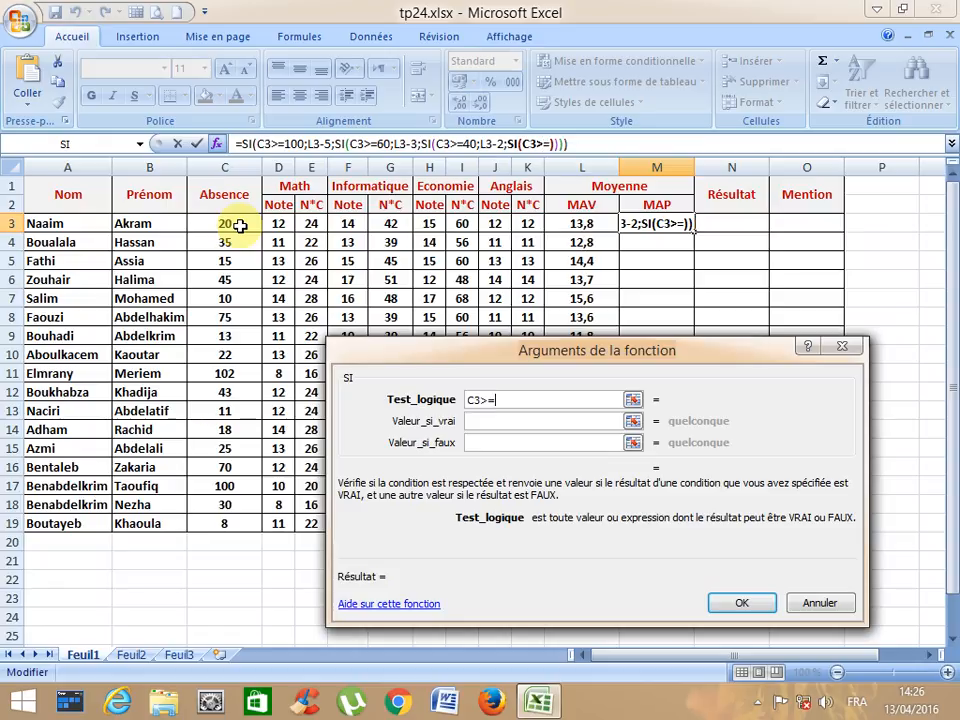
left_click(476, 421)
left_click(578, 228)
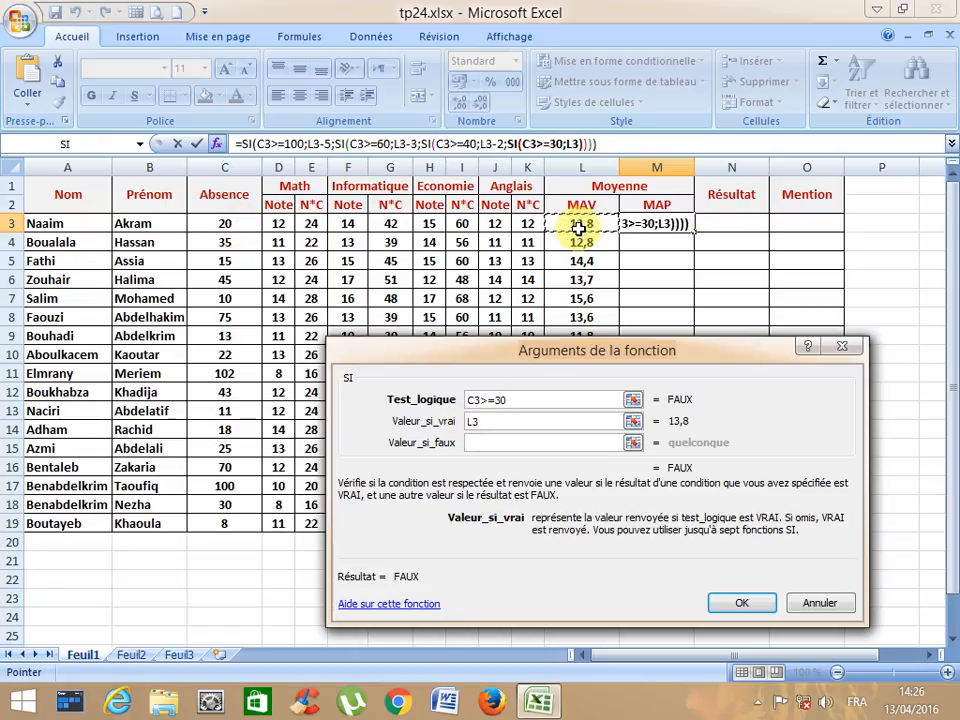
type("-1")
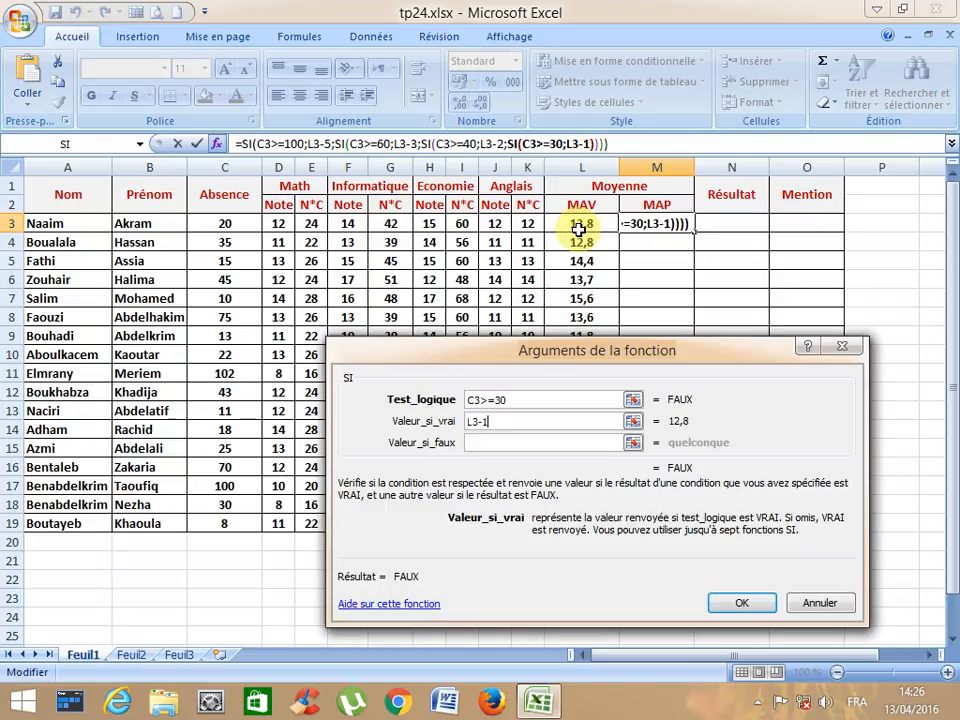
Complete the MAP formula with L3 as the innermost value-if-false and fill it from M3 down to row 19
left_click(500, 442)
left_click(578, 222)
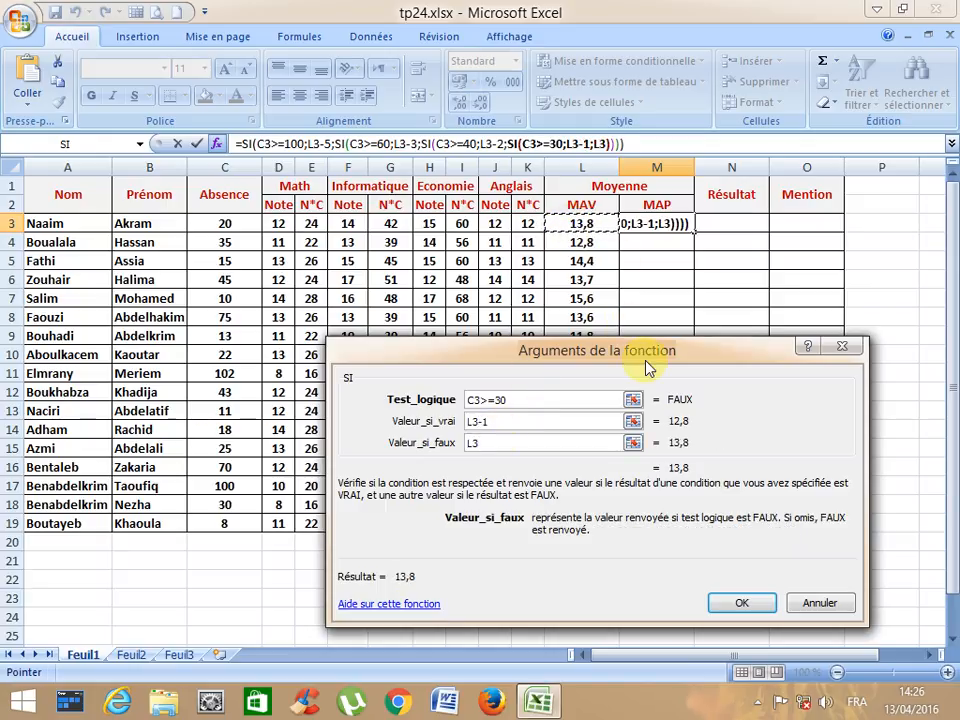
left_click(740, 604)
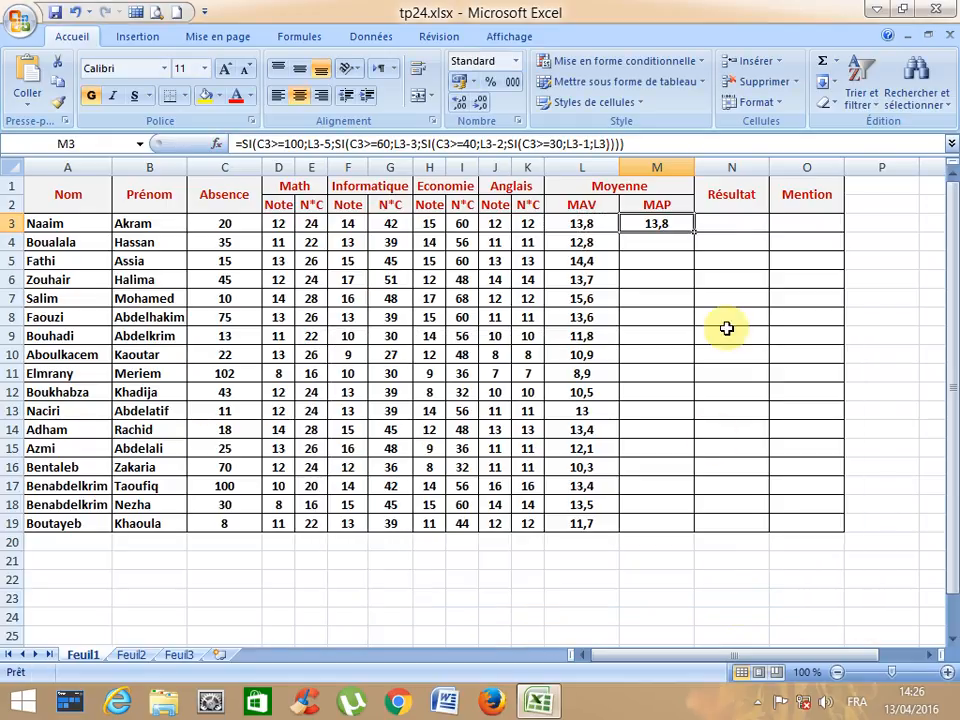
double_click(693, 232)
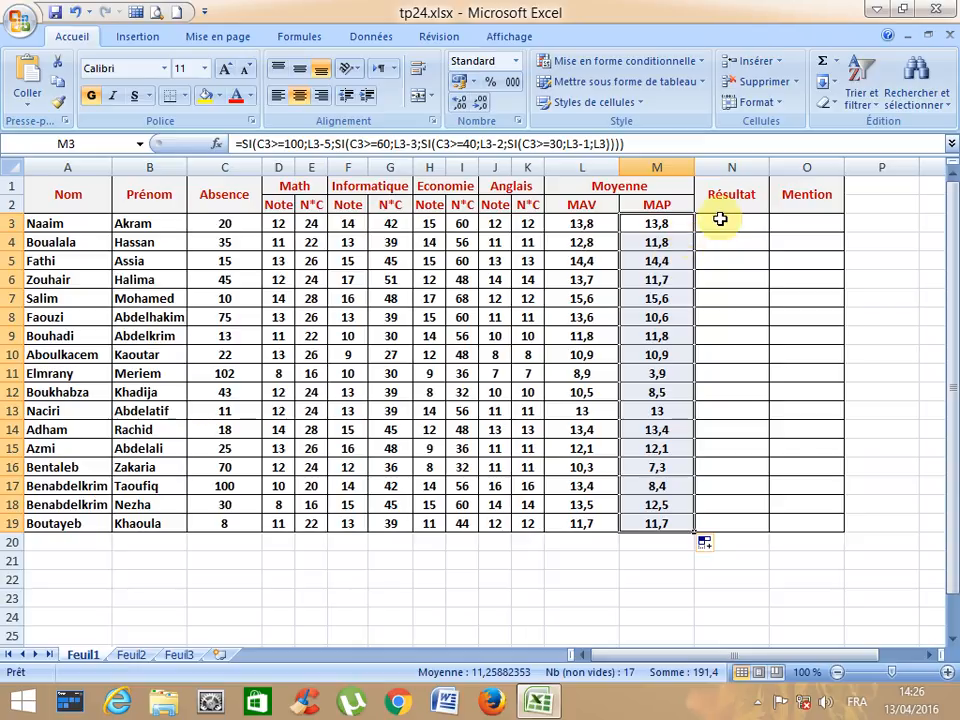
Insert the SI function in Résultat cell N3 with the logical test M3>=10
left_click(710, 225)
left_click(216, 143)
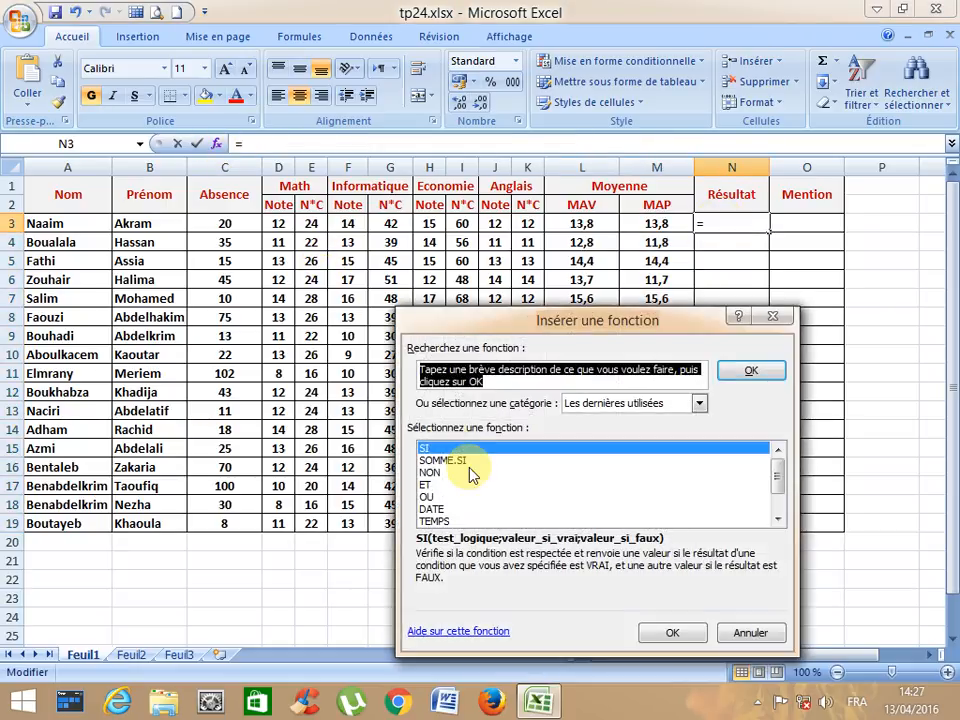
left_click(668, 634)
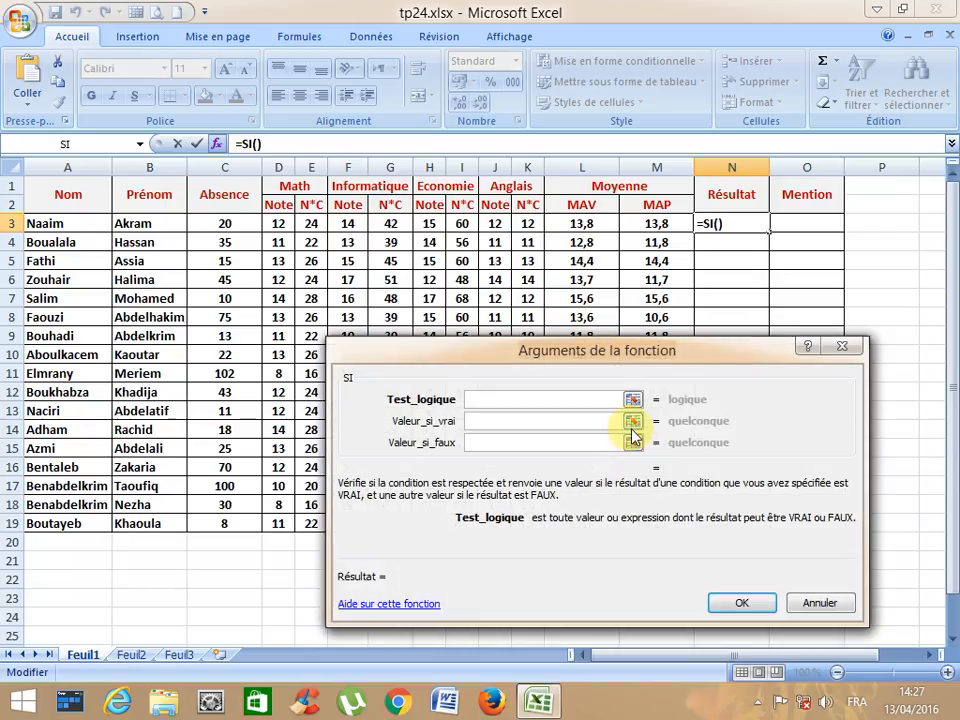
left_click(672, 228)
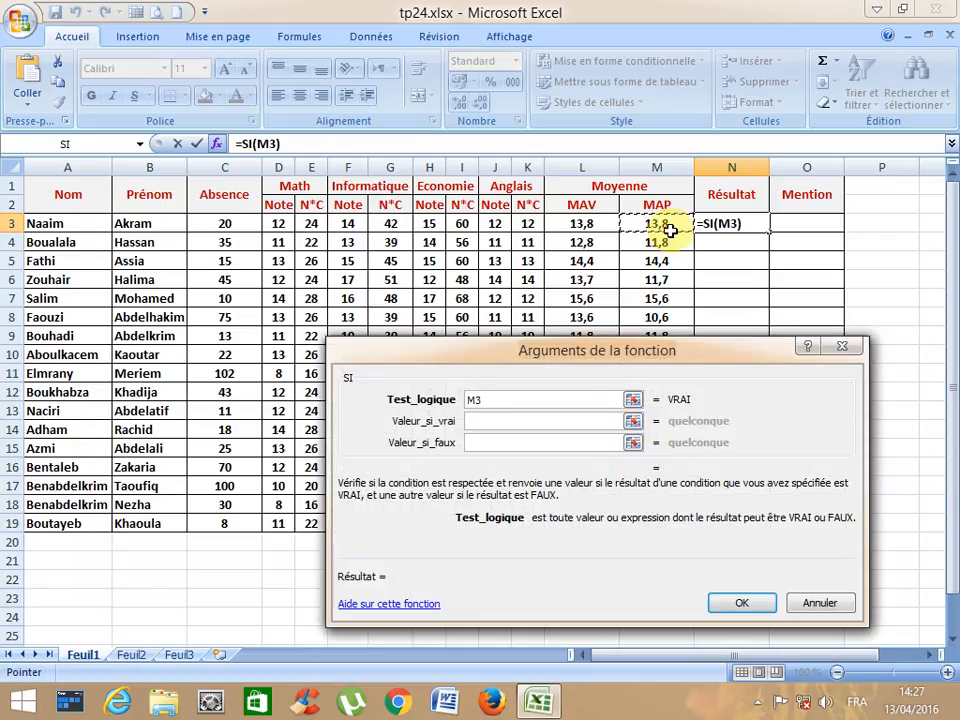
type(">")
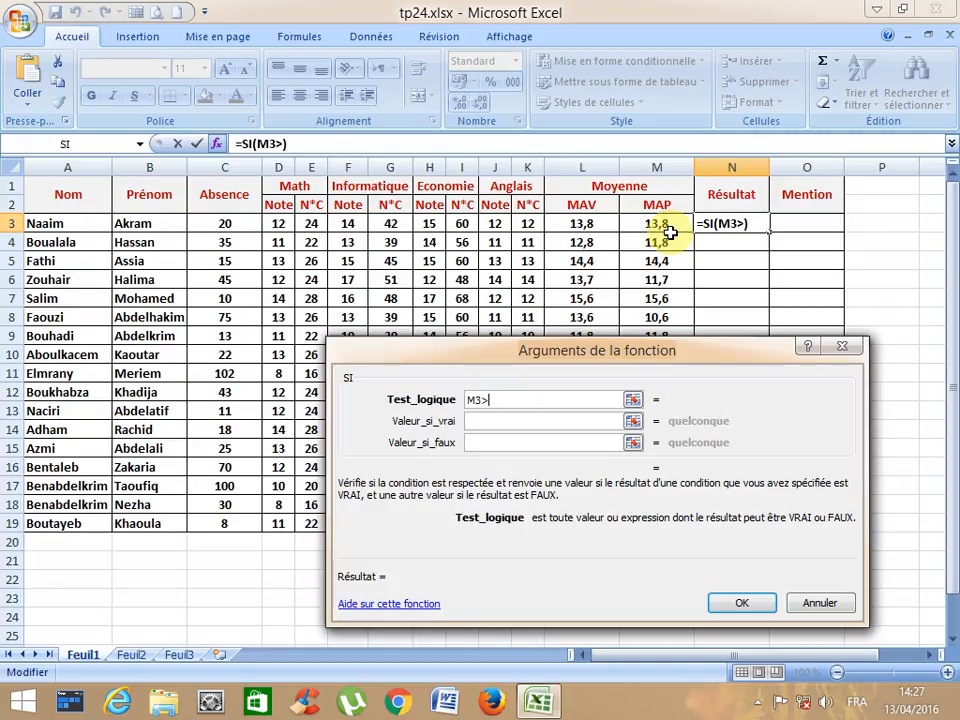
type("=10")
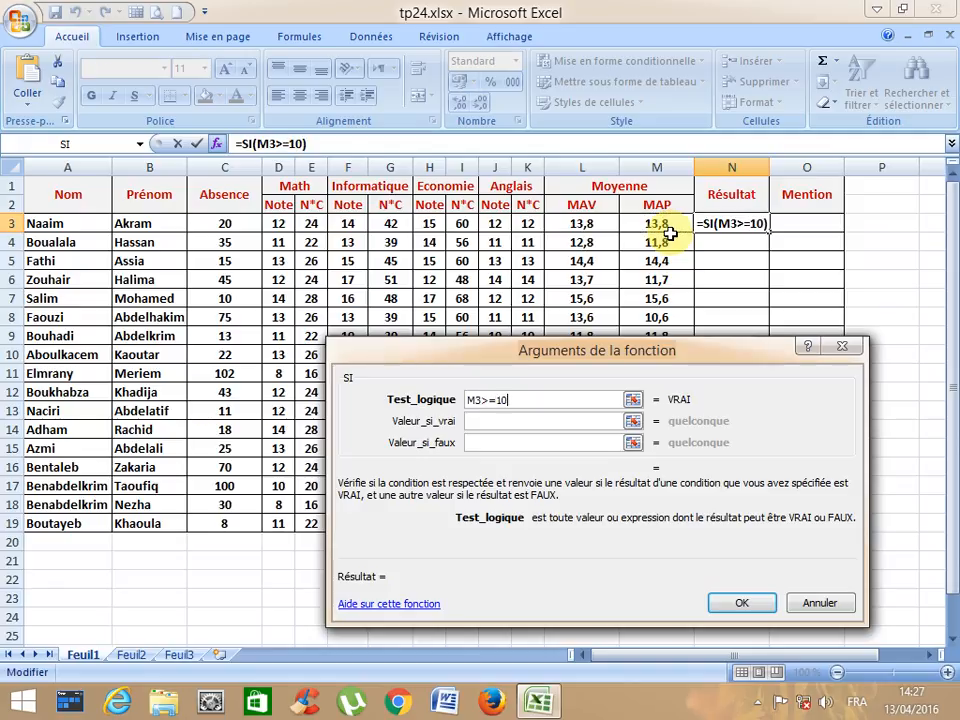
Set the Résultat SI function's value-if-true argument to admis
left_click(510, 422)
type("ad")
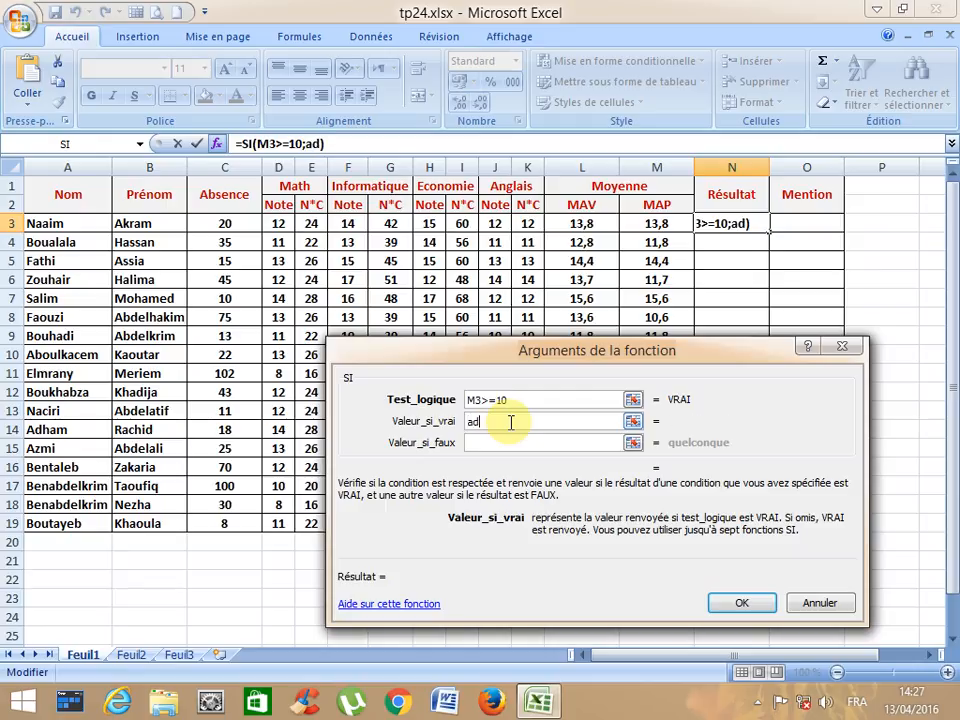
type("mis")
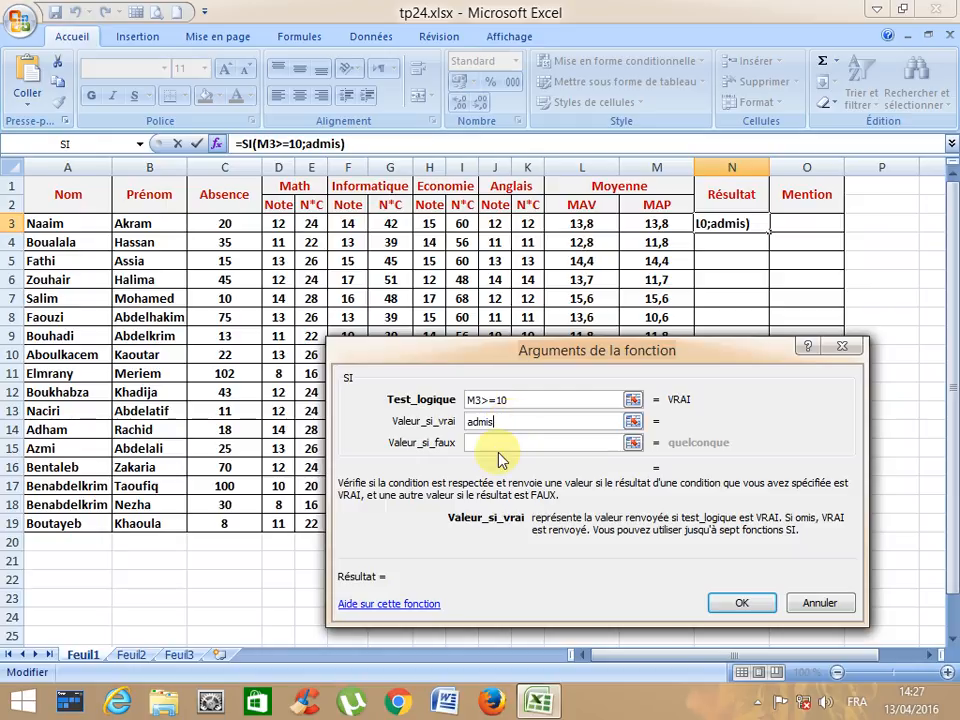
Nest a second SI in the Résultat formula's value-if-false argument, with test M3>=8 and value-if-true session2
left_click(467, 443)
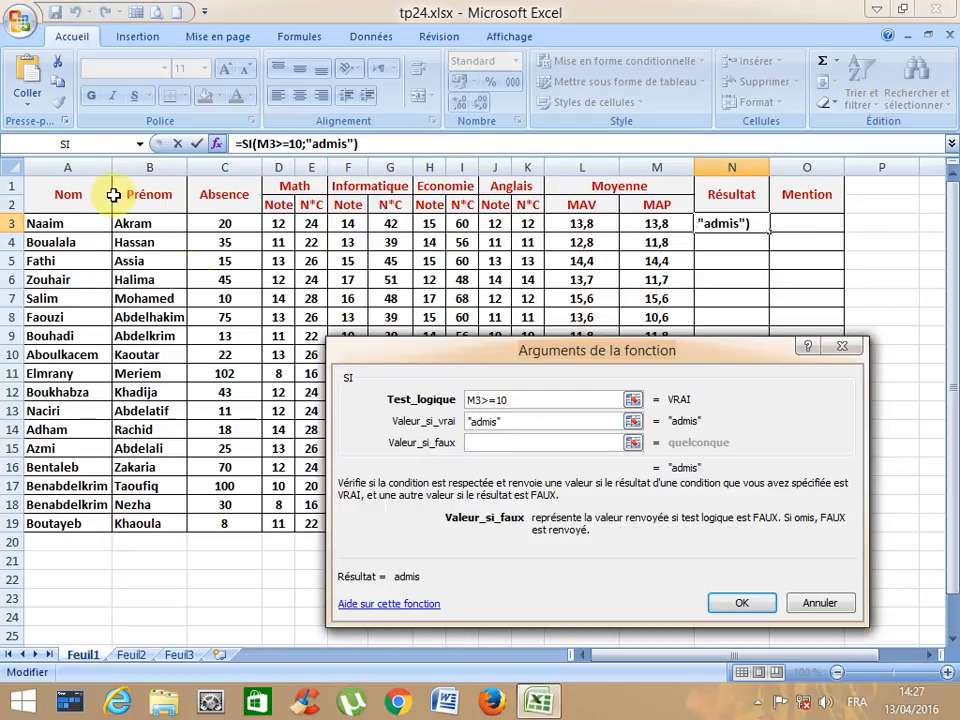
left_click(60, 143)
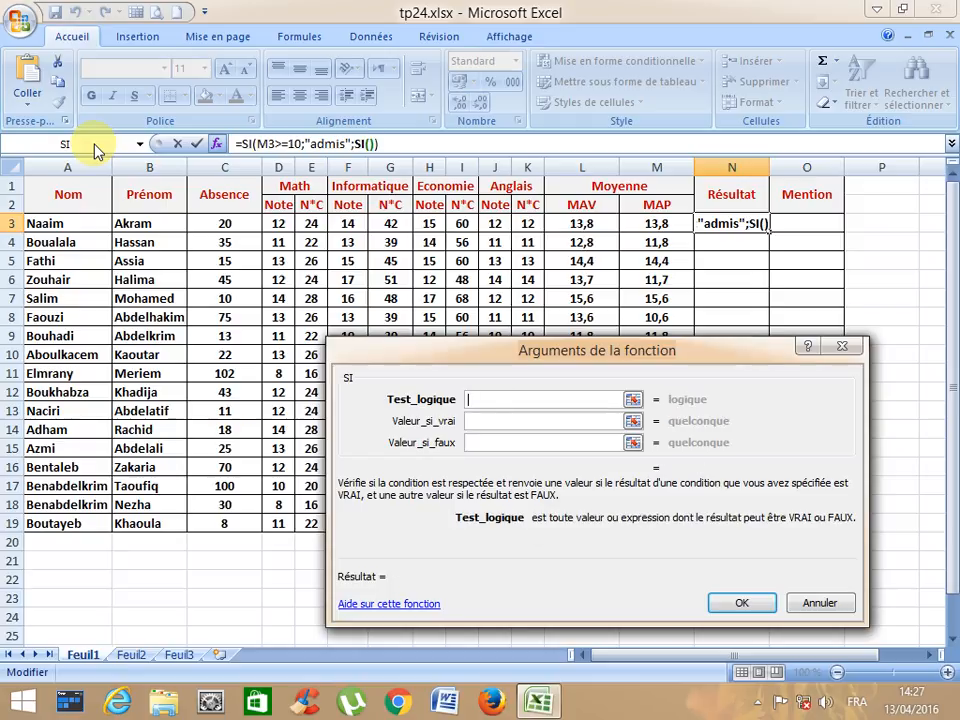
left_click(633, 223)
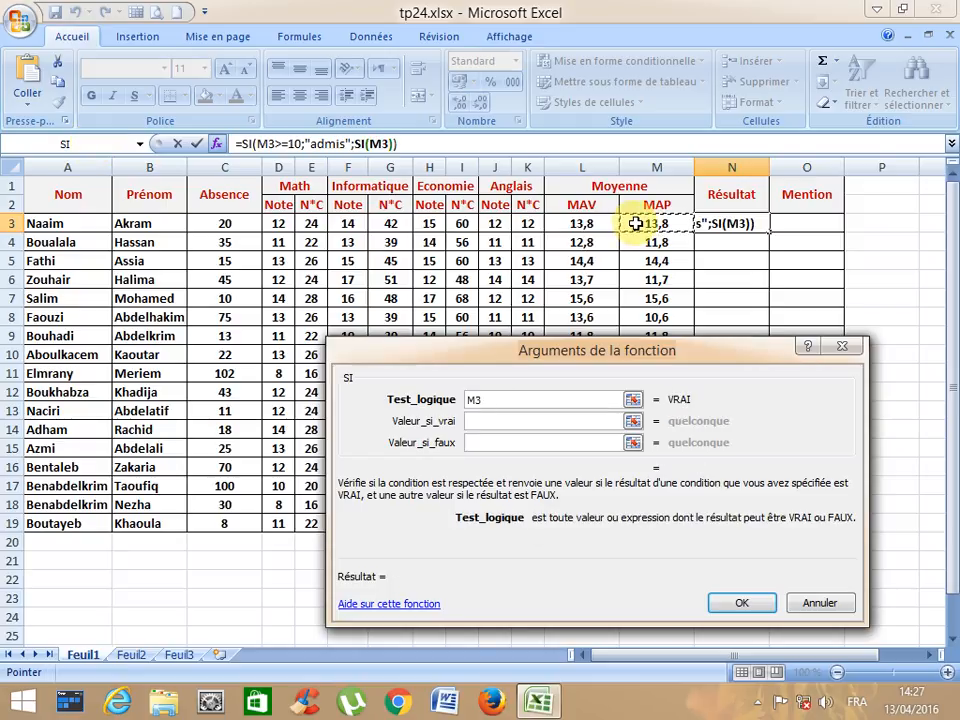
type(">=")
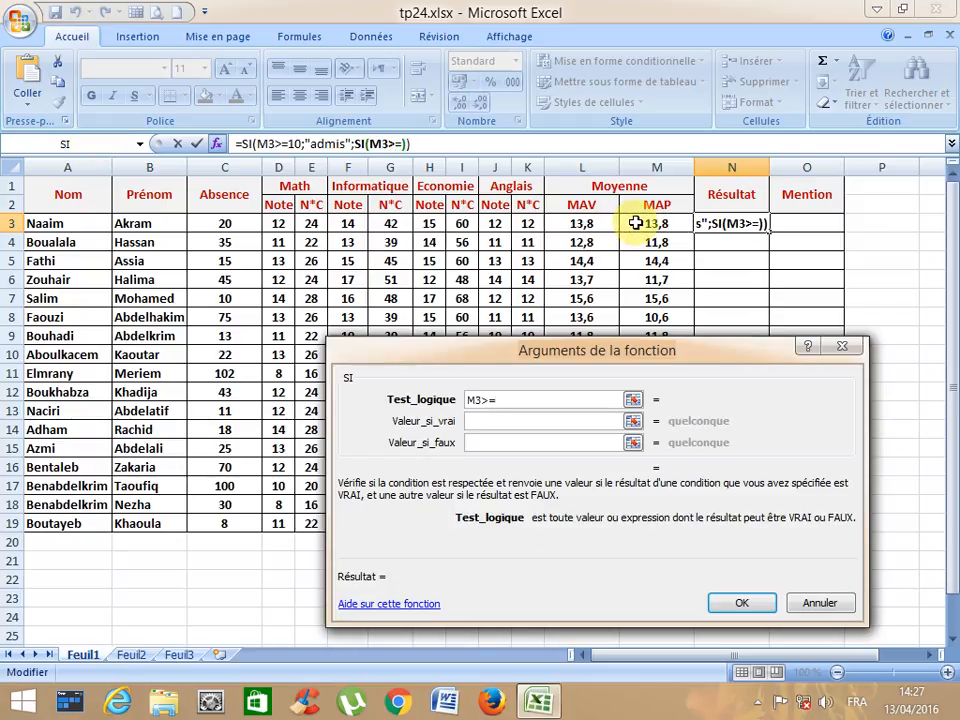
type("8")
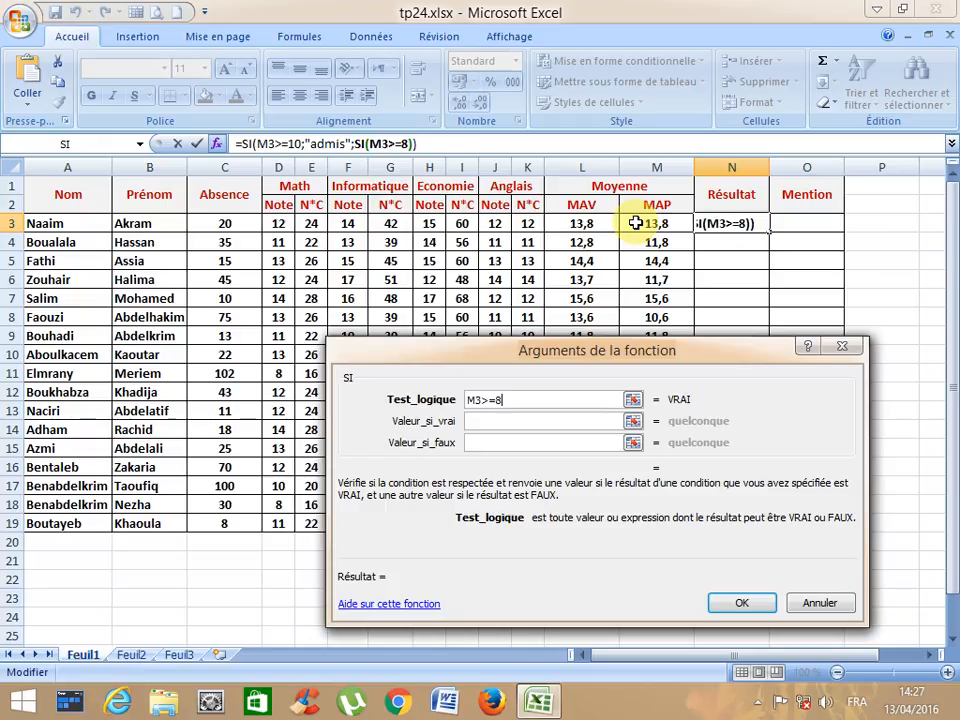
left_click(480, 422)
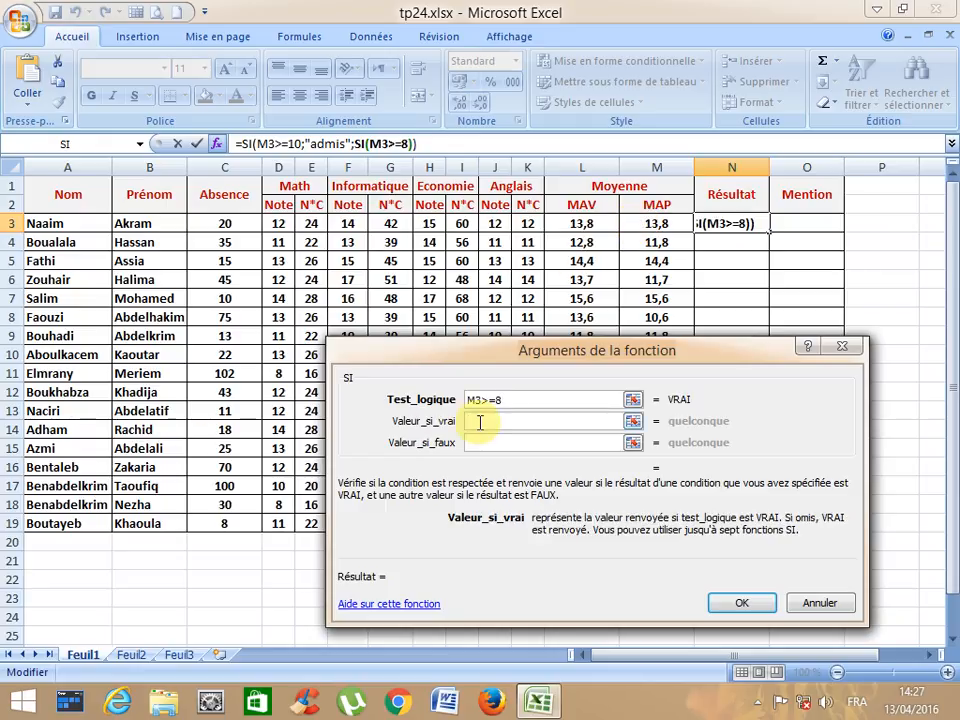
type("sess")
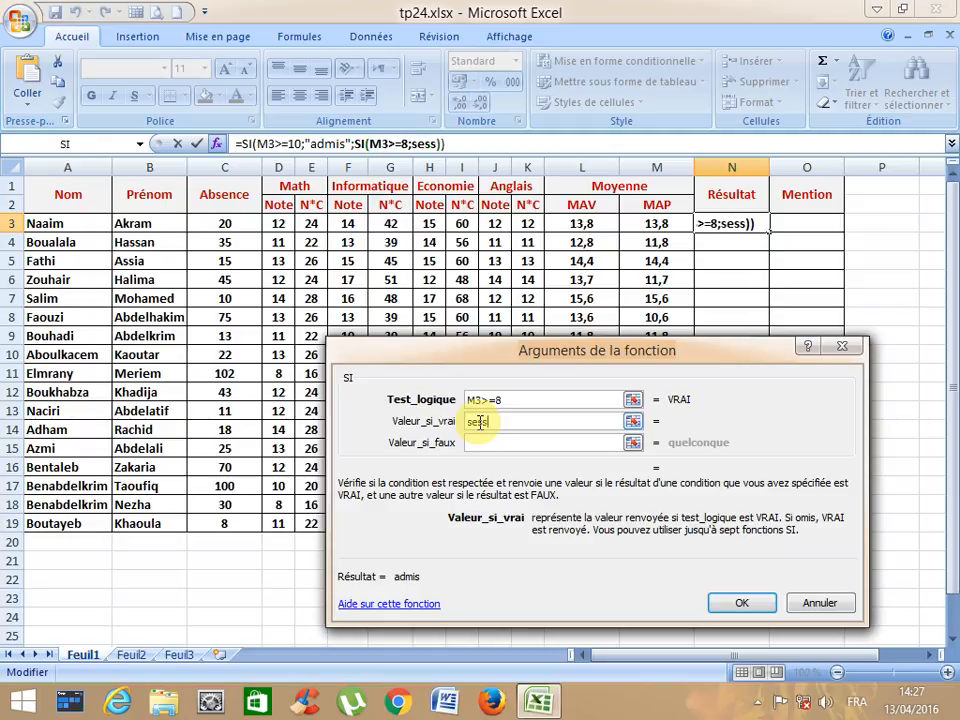
type("ion2")
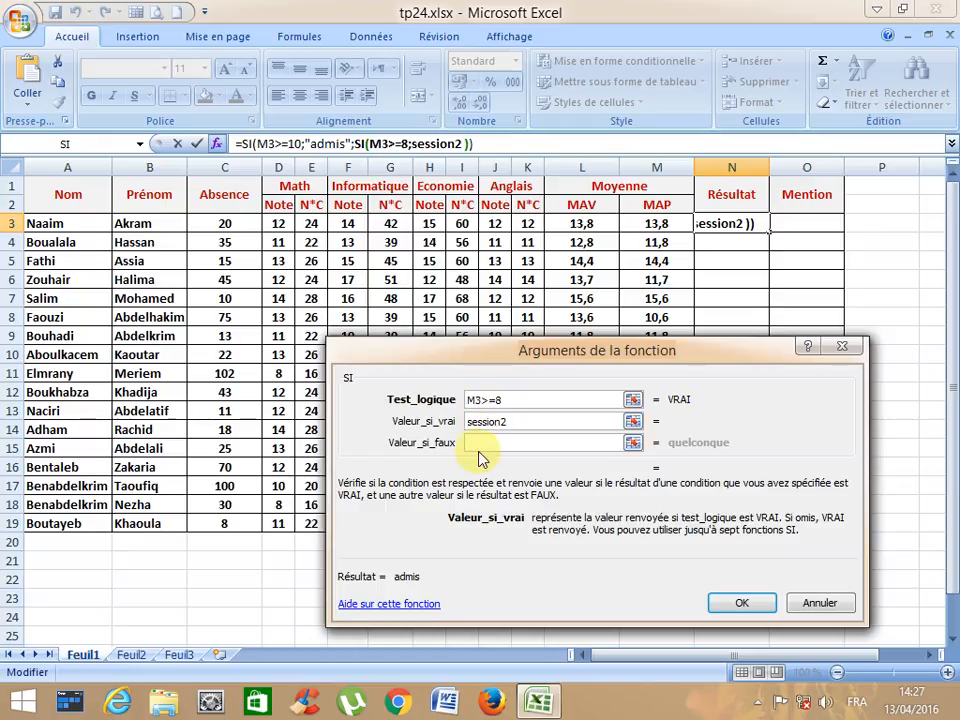
Complete the Résultat formula with non admis as the innermost value-if-false and fill it from N3 down to row 19
left_click(485, 442)
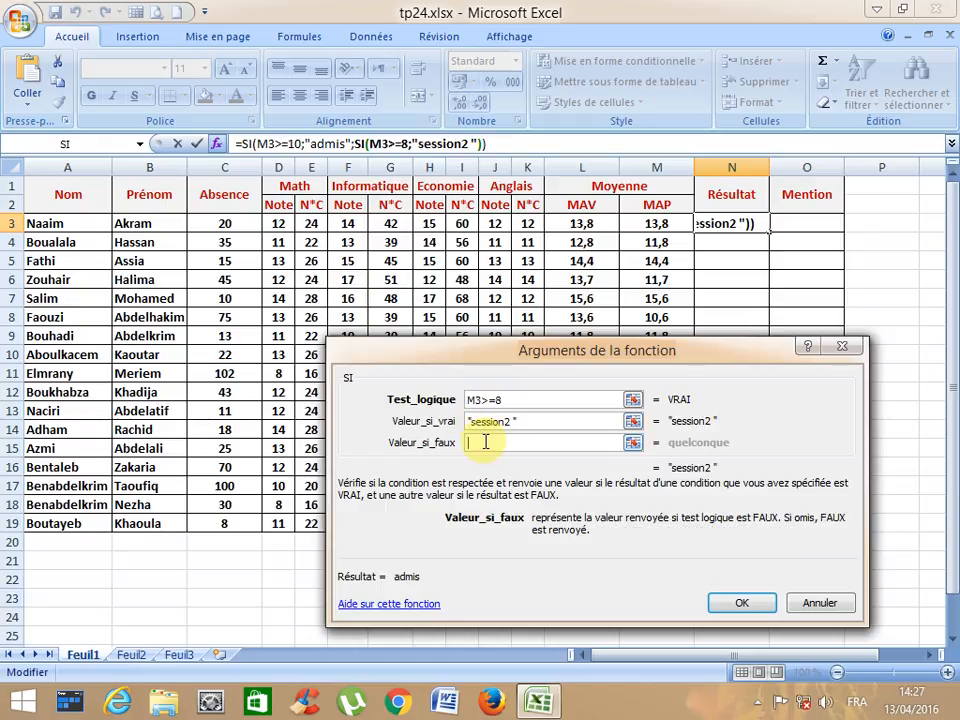
type("non ")
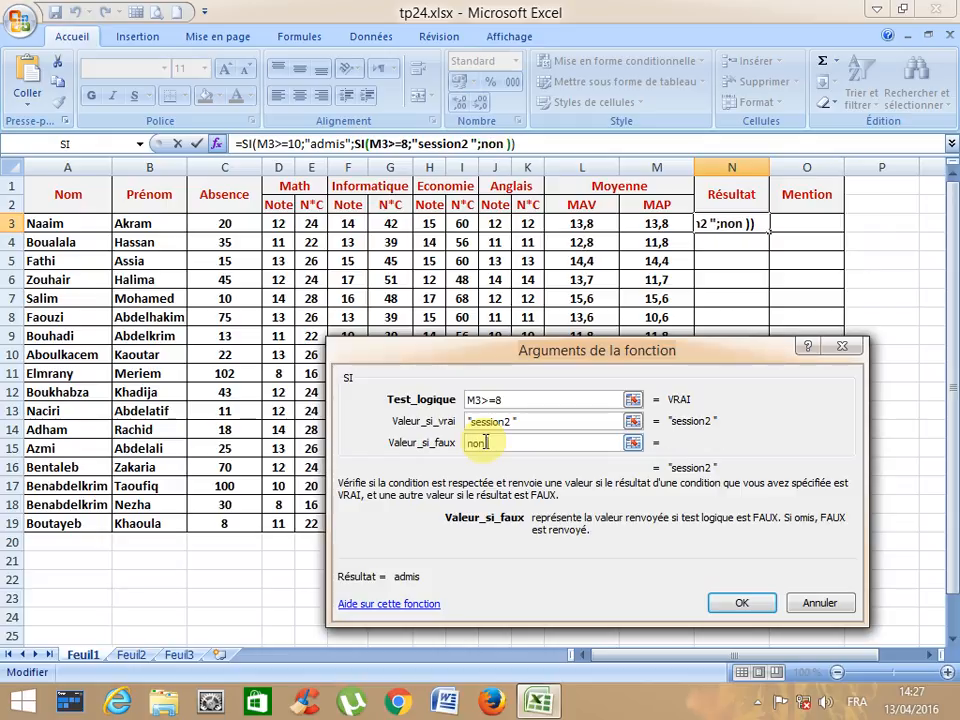
type("admi")
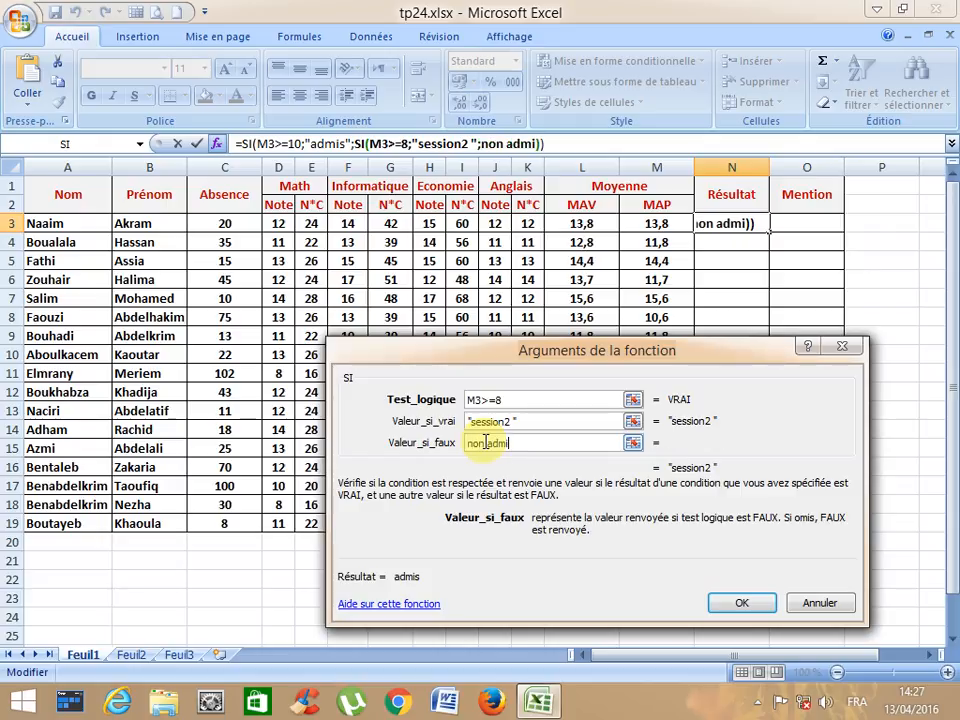
type("s")
key("Return")
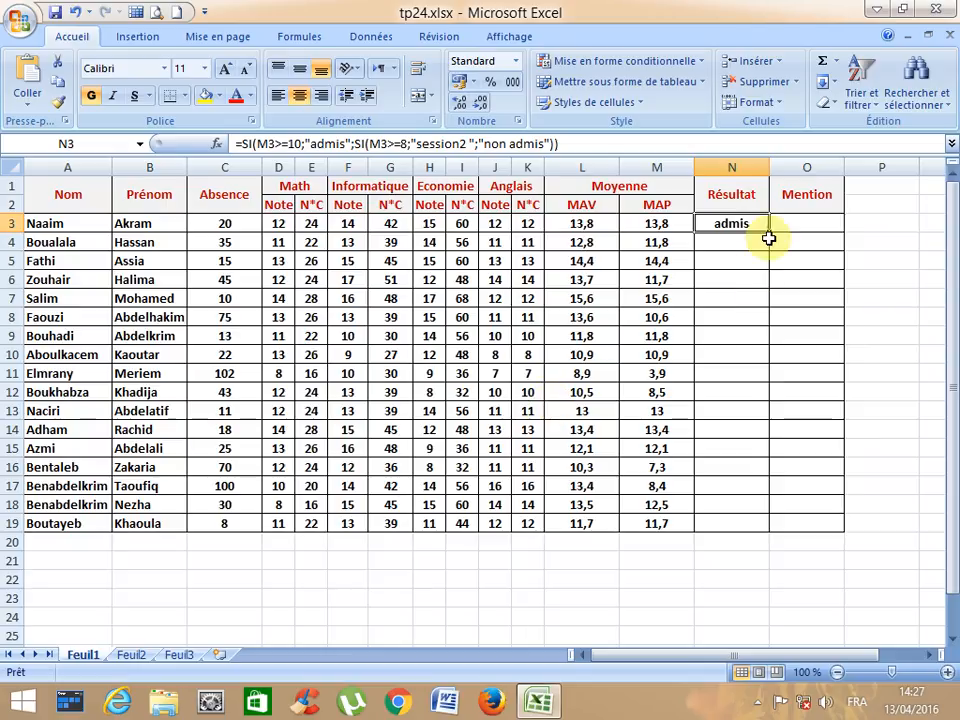
double_click(769, 232)
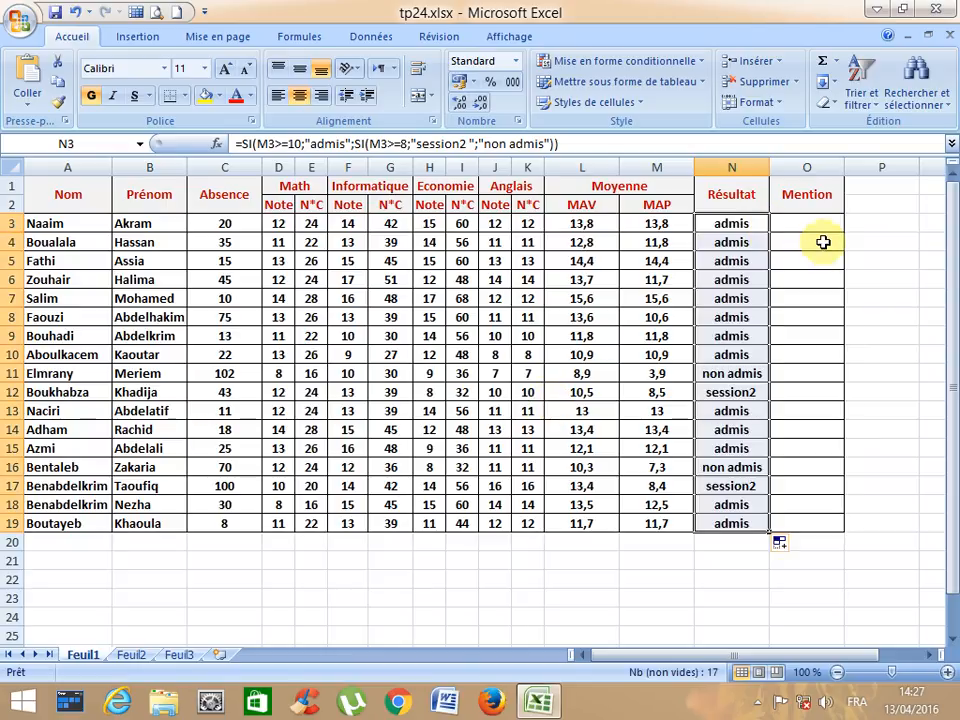
Insert the SI function in Mention cell O3 with the logical test C3>=40 and value-if-true pas de mention
left_click(814, 223)
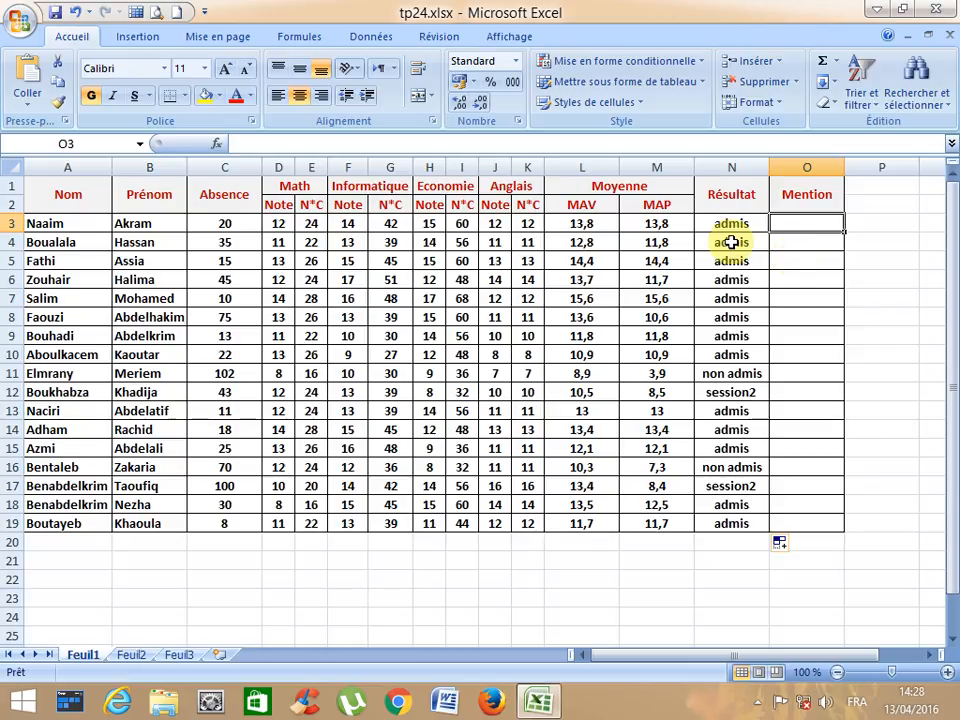
left_click(214, 145)
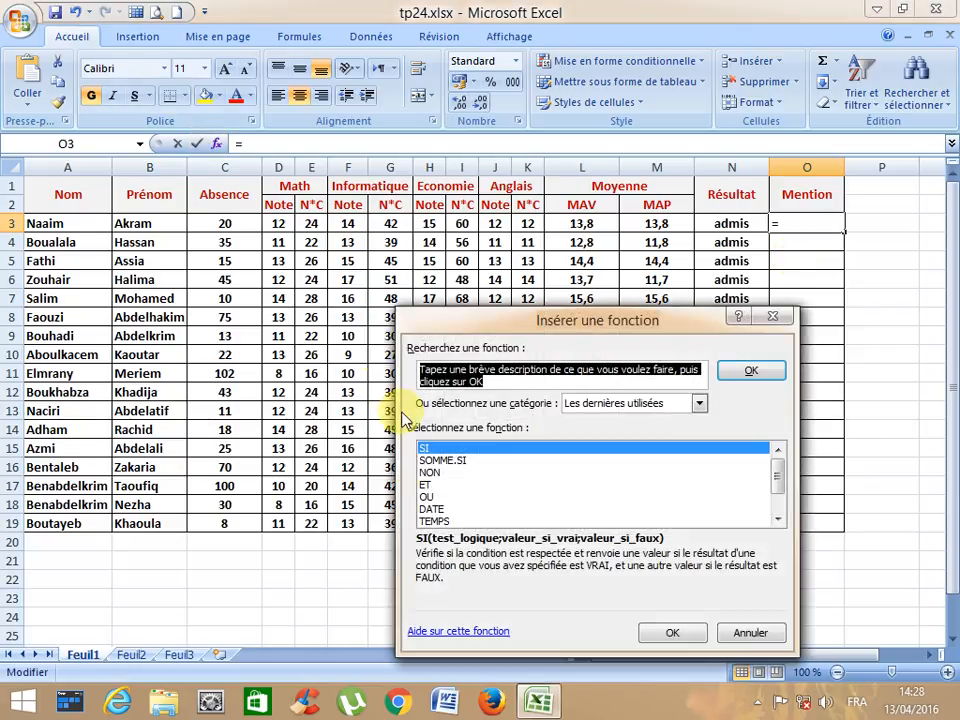
left_click(672, 632)
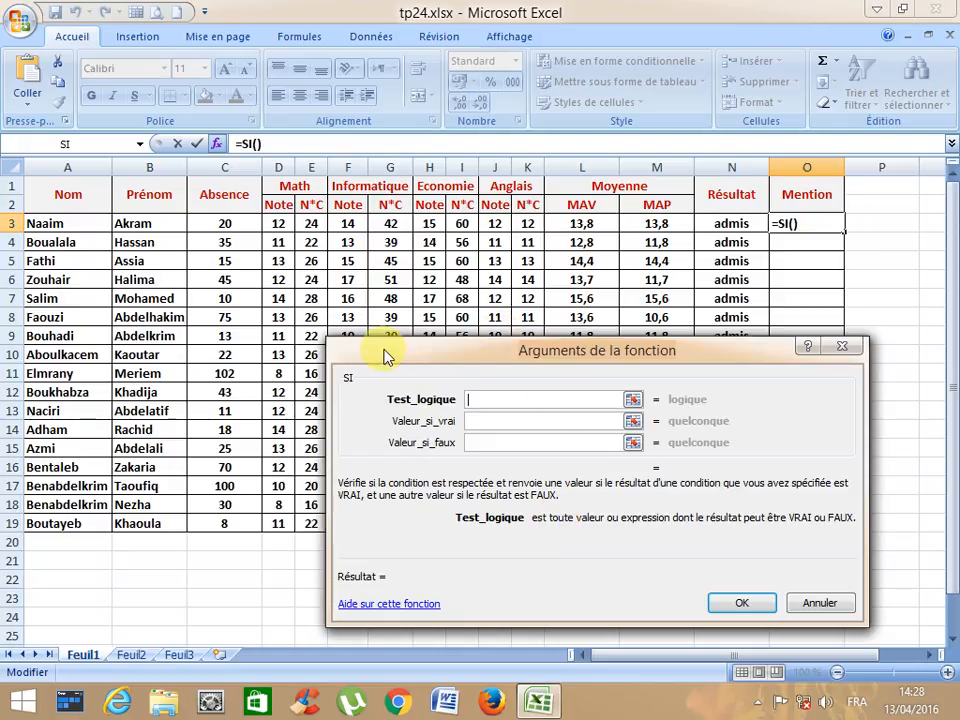
left_click(233, 223)
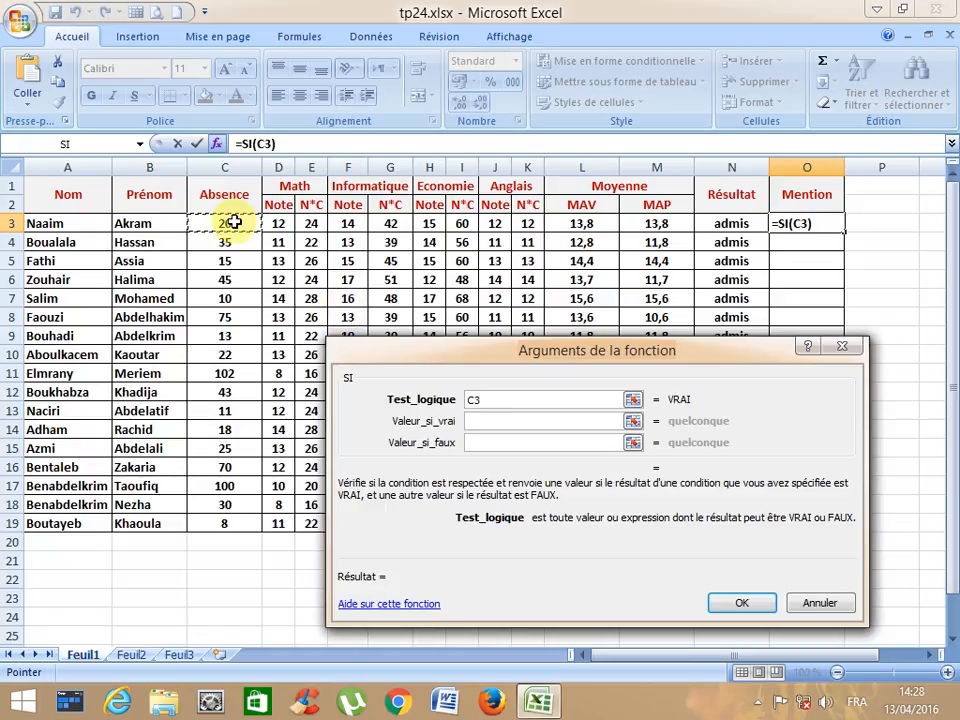
type(">=40")
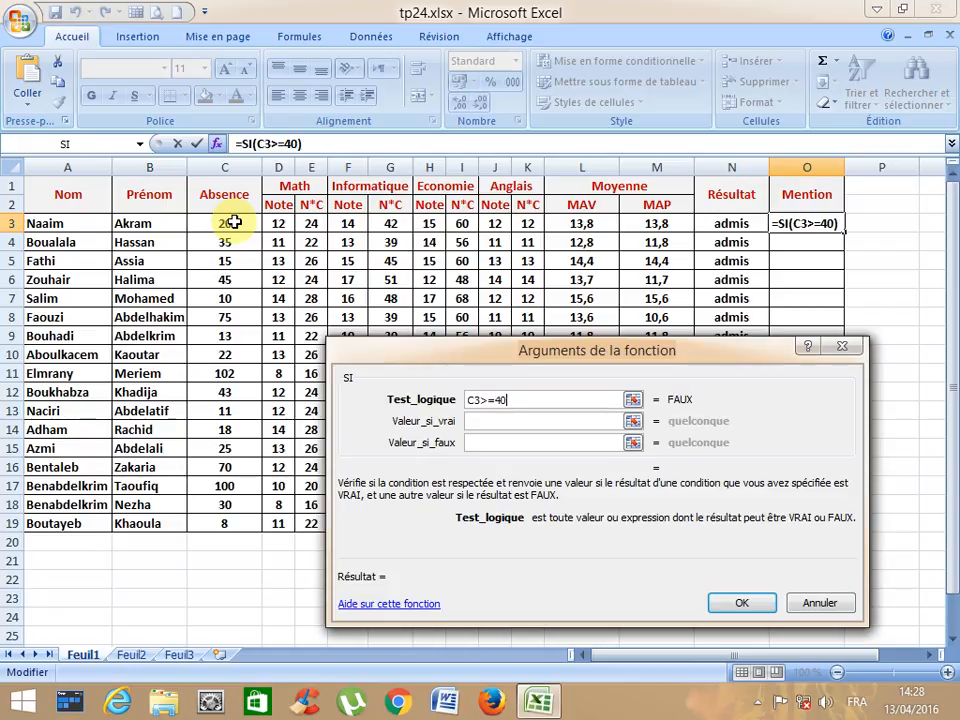
left_click(486, 422)
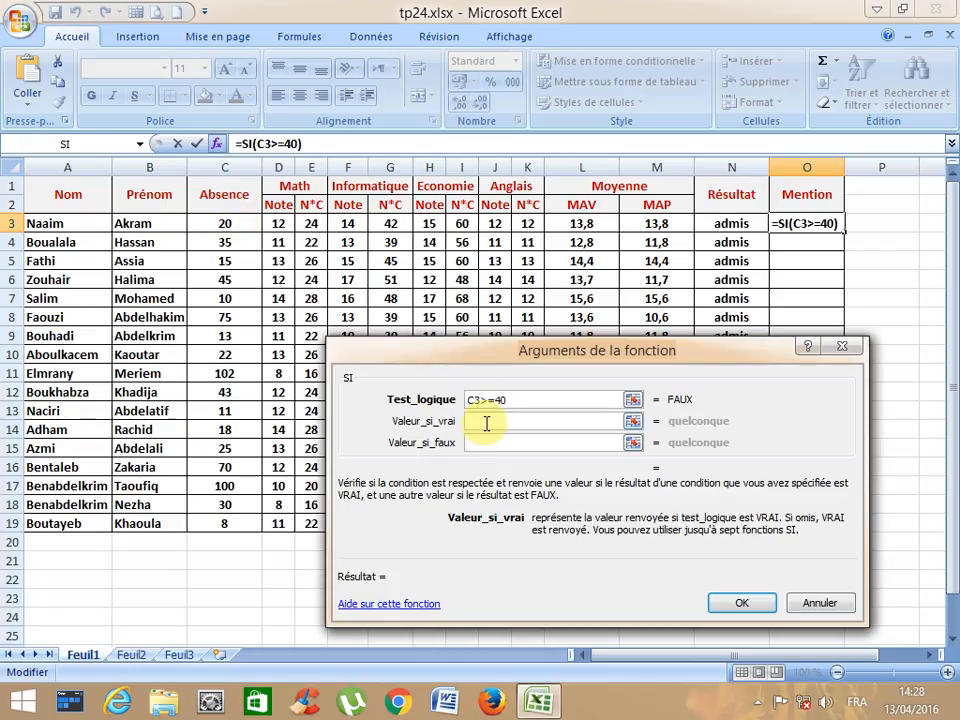
type("pas ")
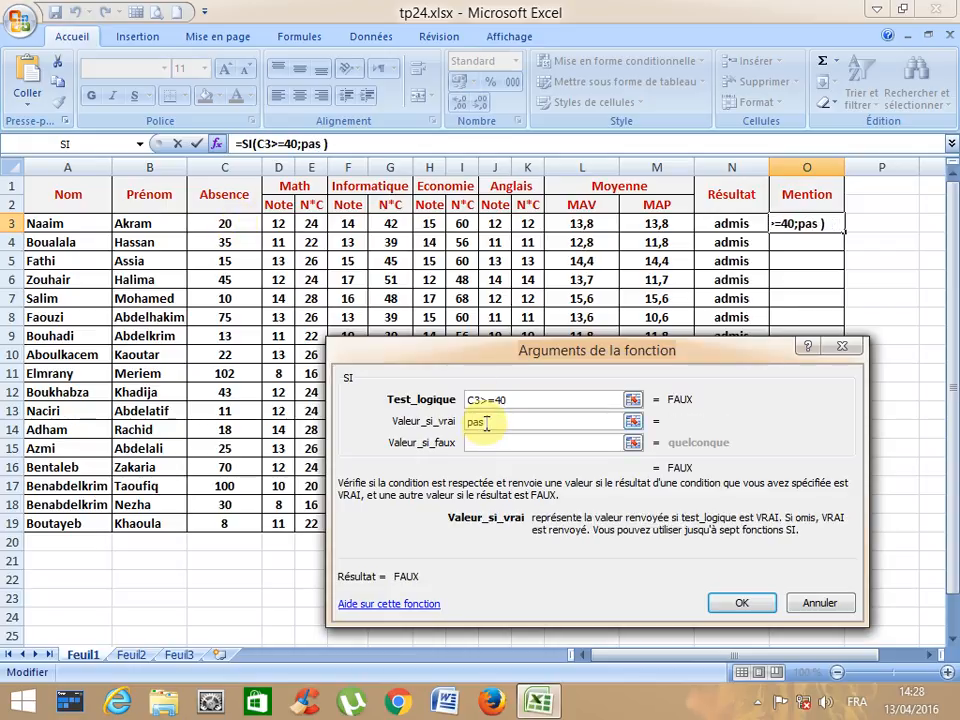
type("de mention")
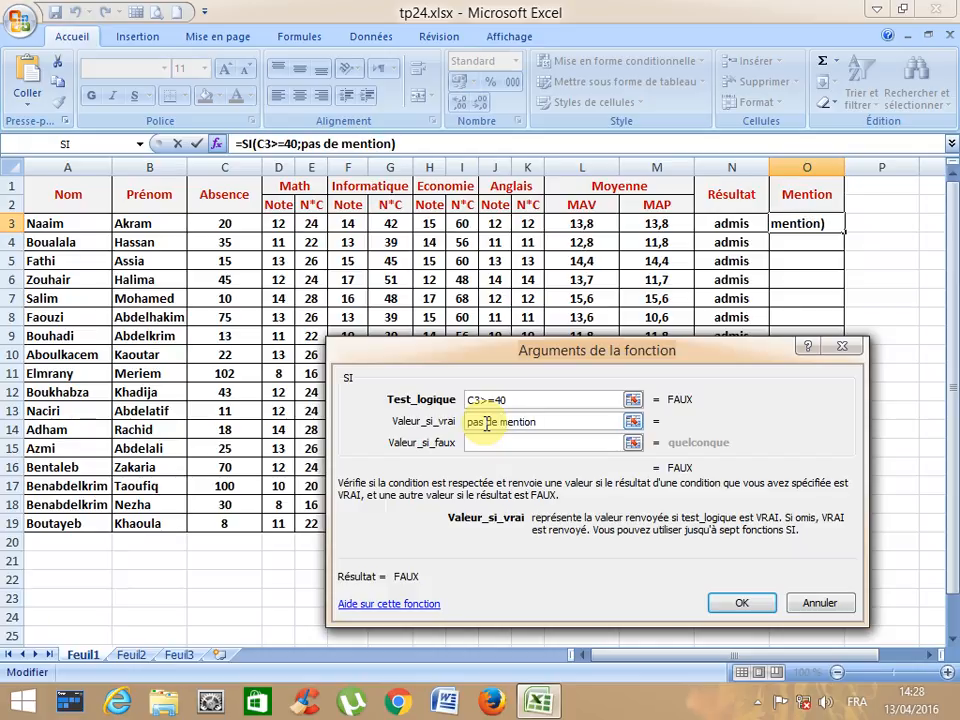
Nest a second SI in the Mention formula's value-if-false argument, with test M3>=15 and value-if-true félicitation
left_click(490, 442)
left_click(45, 145)
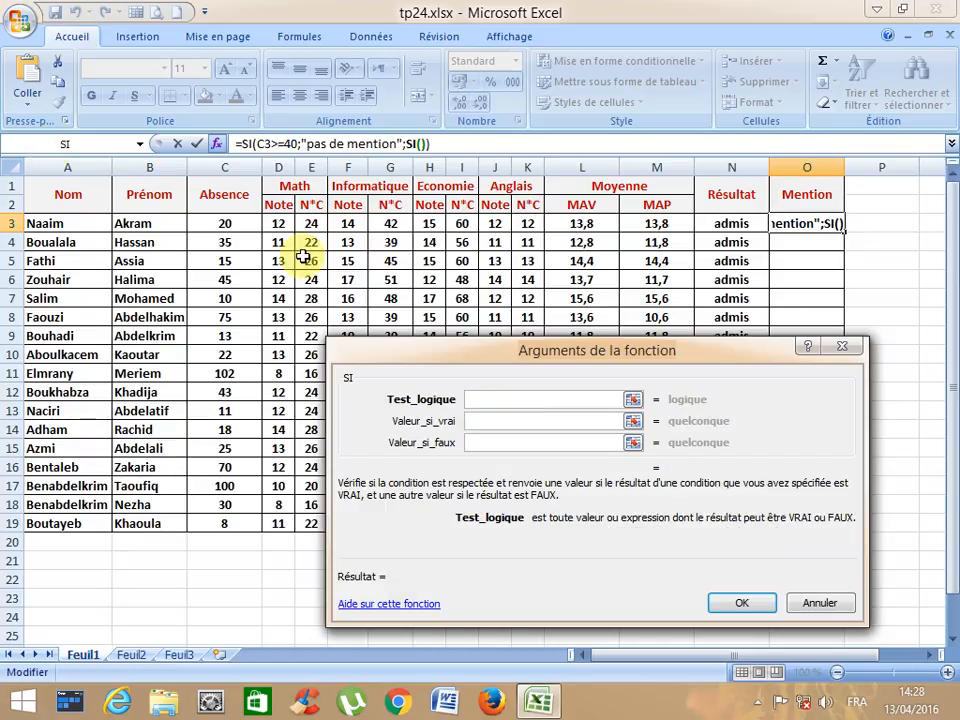
left_click(226, 223)
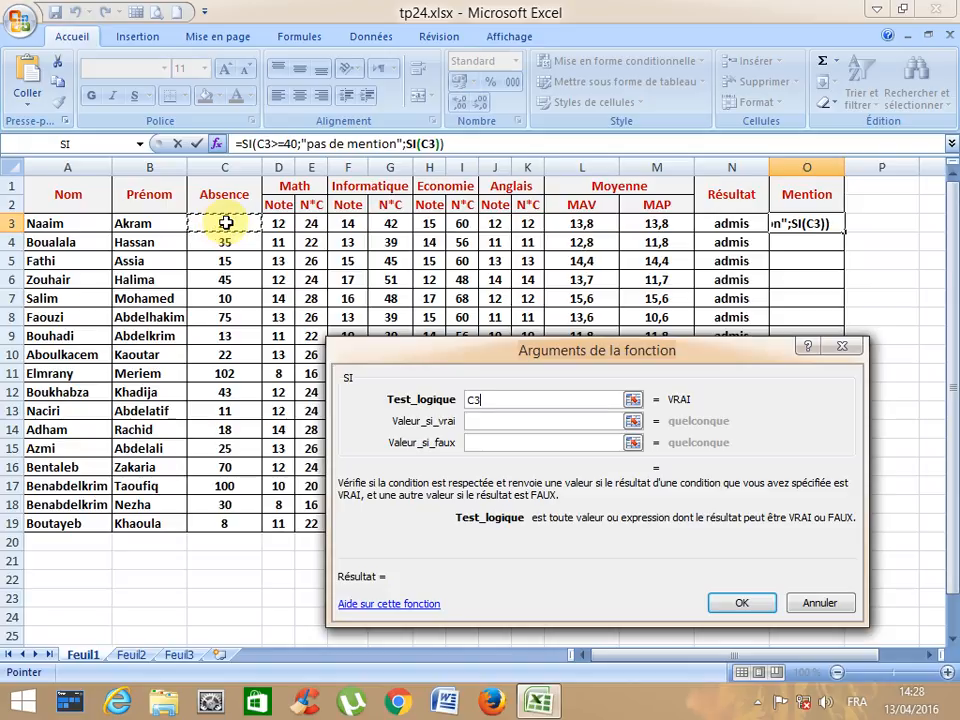
key("BackSpace")
key("BackSpace")
left_click(637, 229)
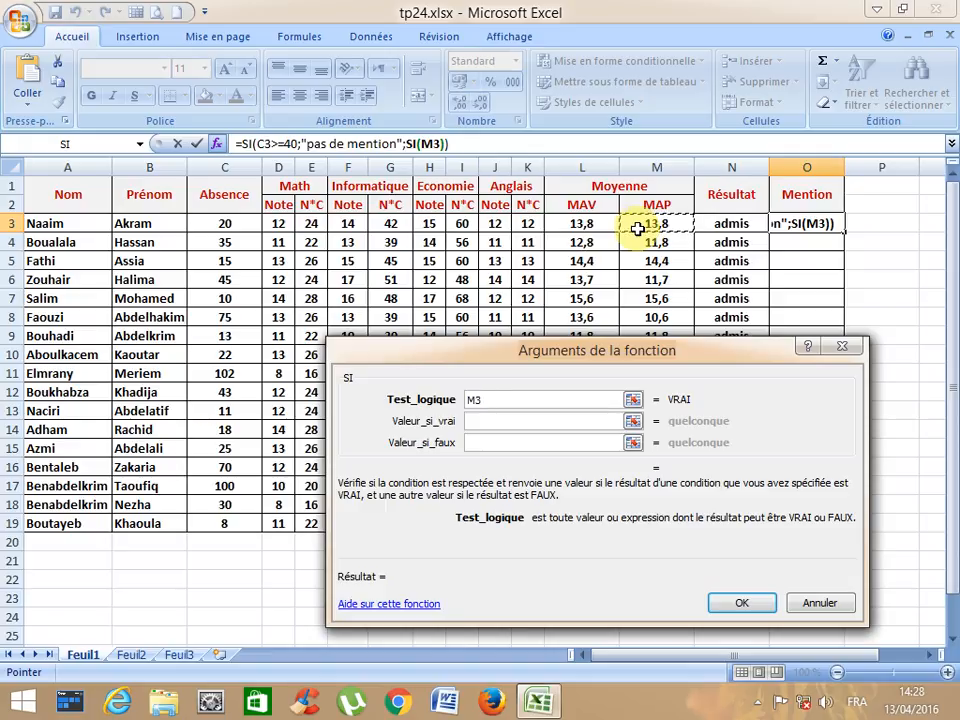
type(">=15")
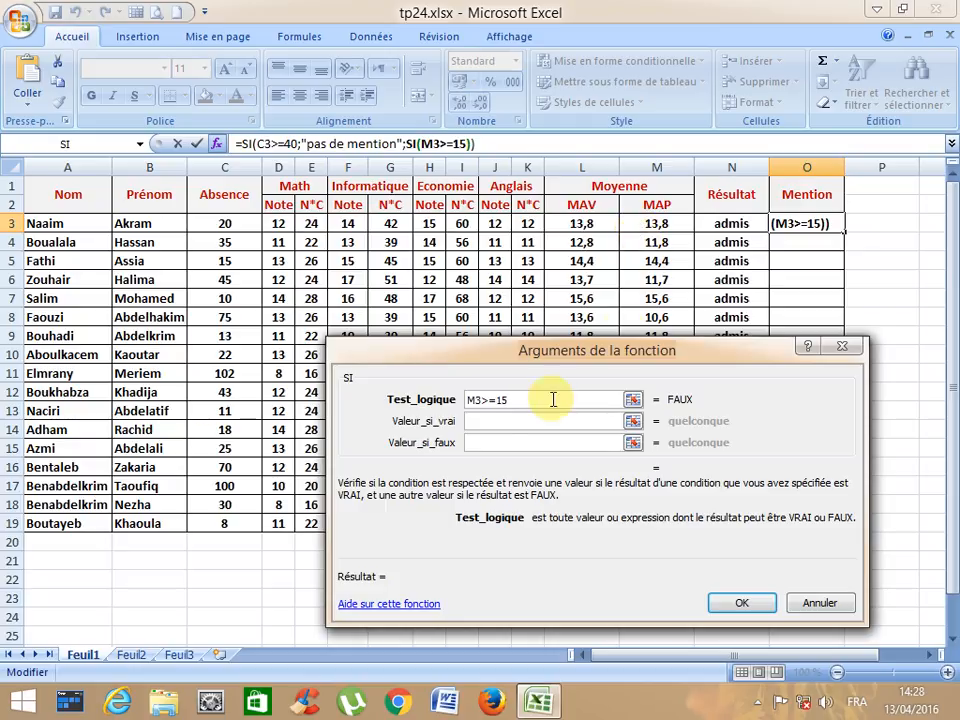
left_click(509, 420)
type("f")
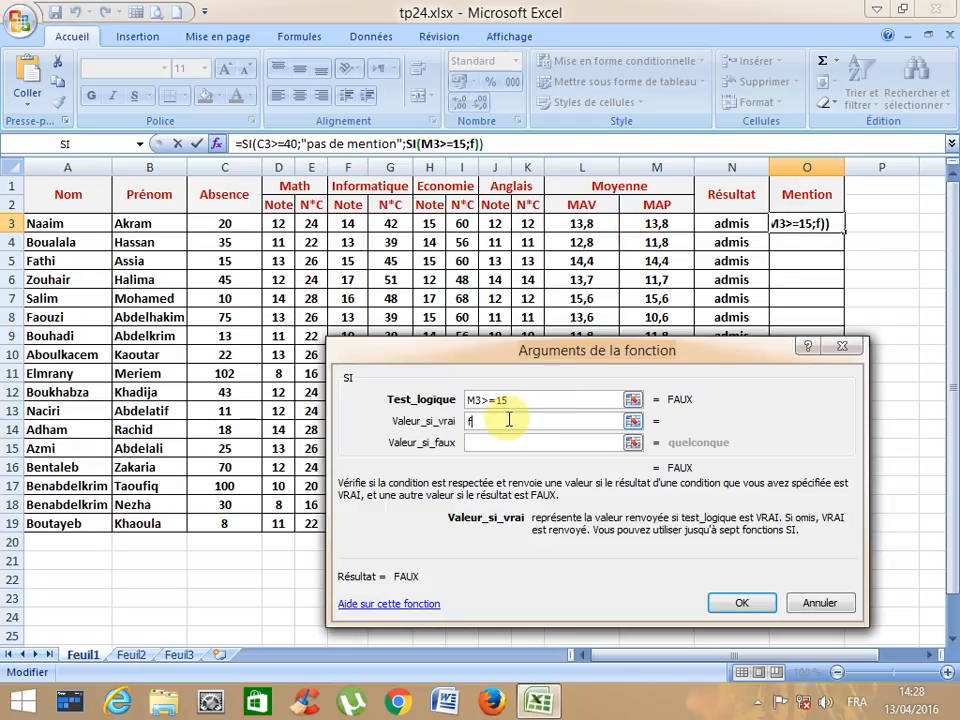
type("élici")
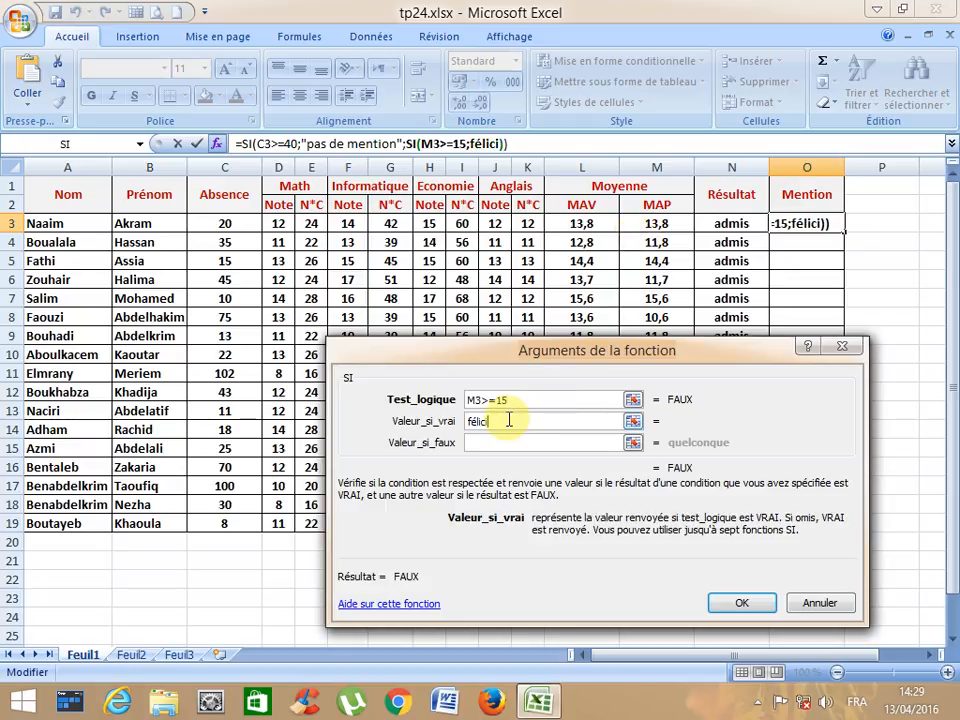
type("tation")
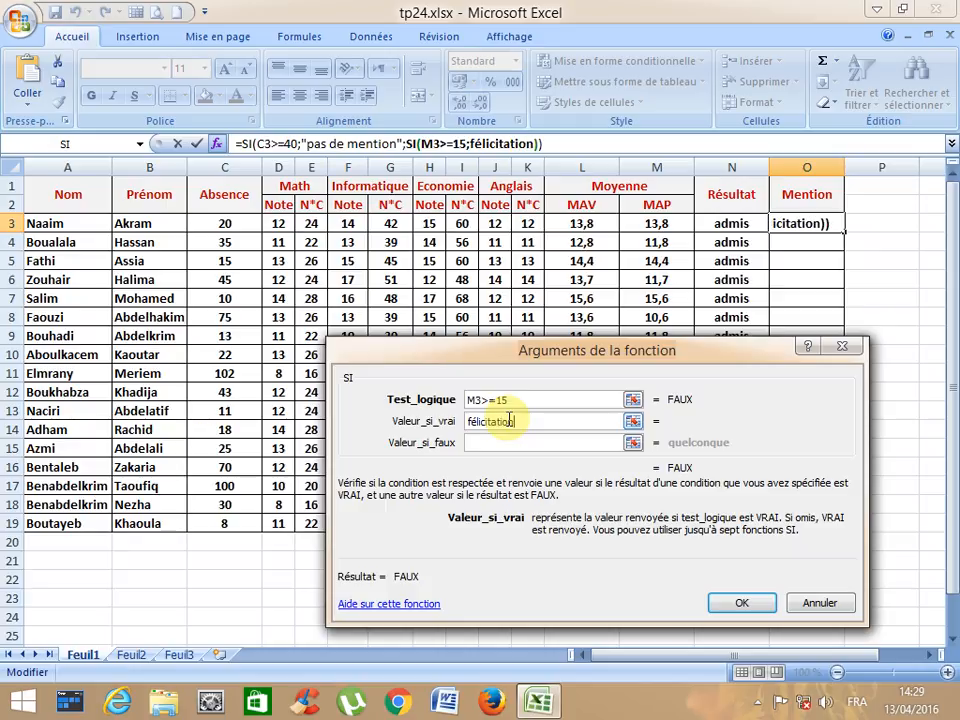
Nest a third SI in the Mention formula's value-if-false argument, with test M3>=13 and value-if-true encouragement
left_click(541, 441)
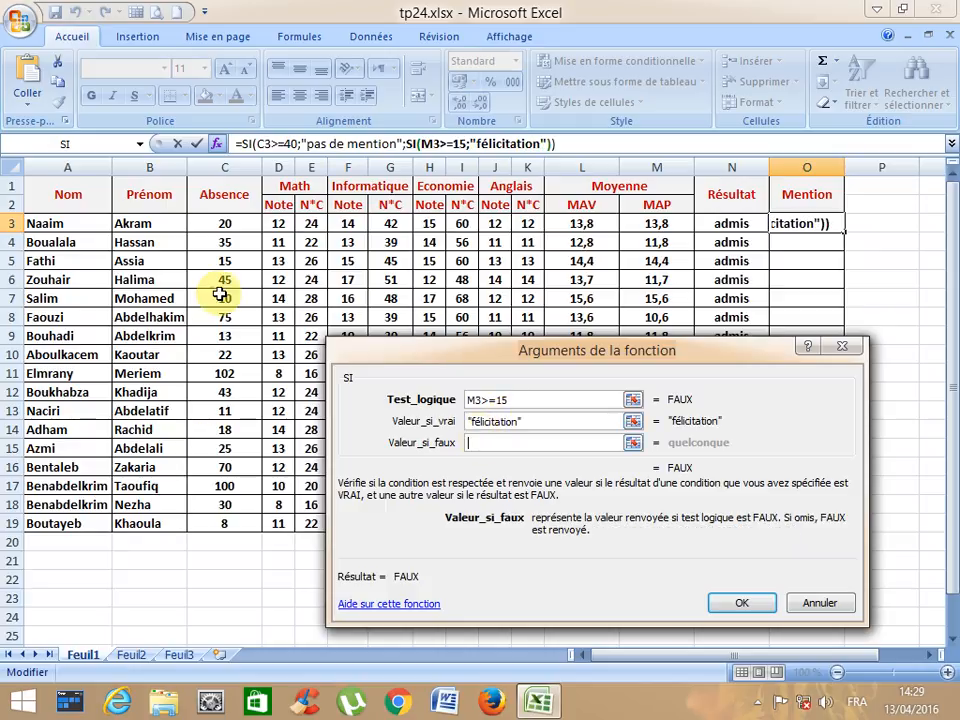
left_click(88, 146)
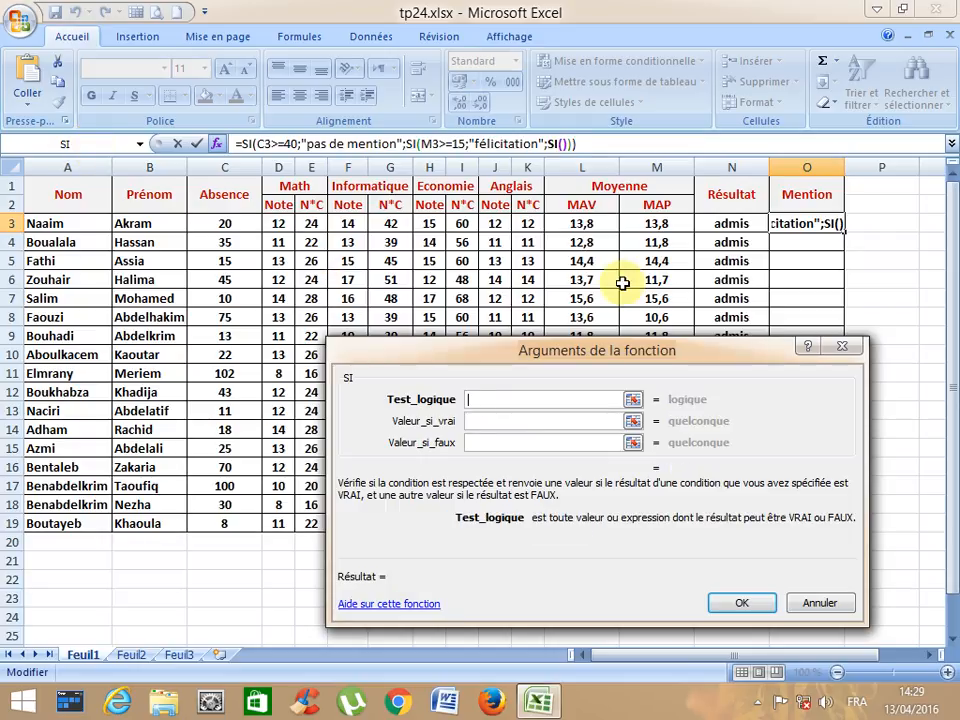
left_click(651, 224)
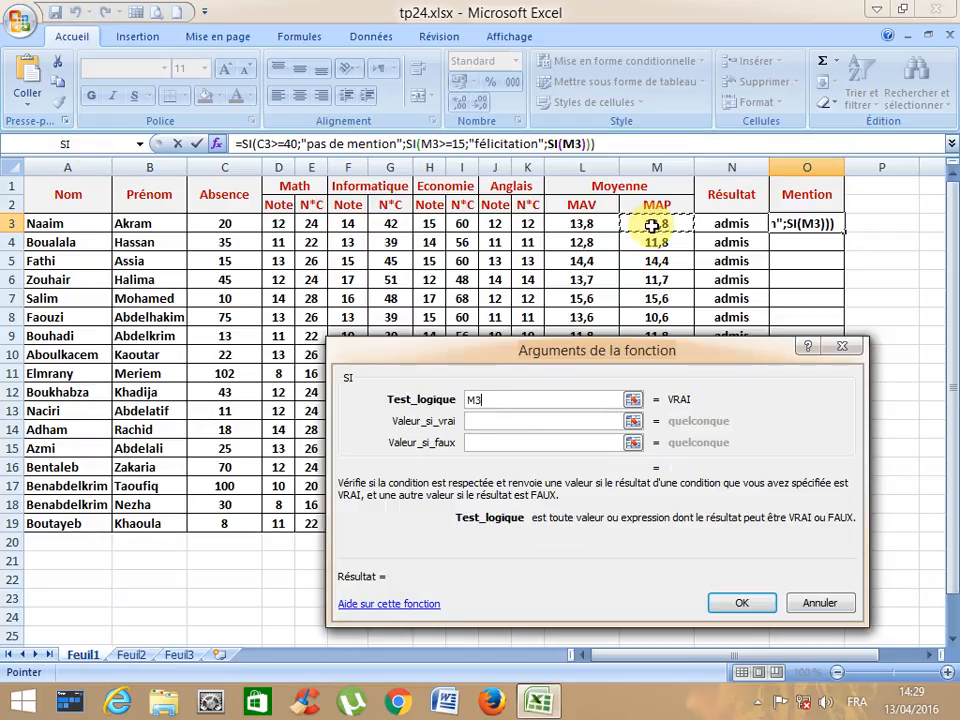
type(">")
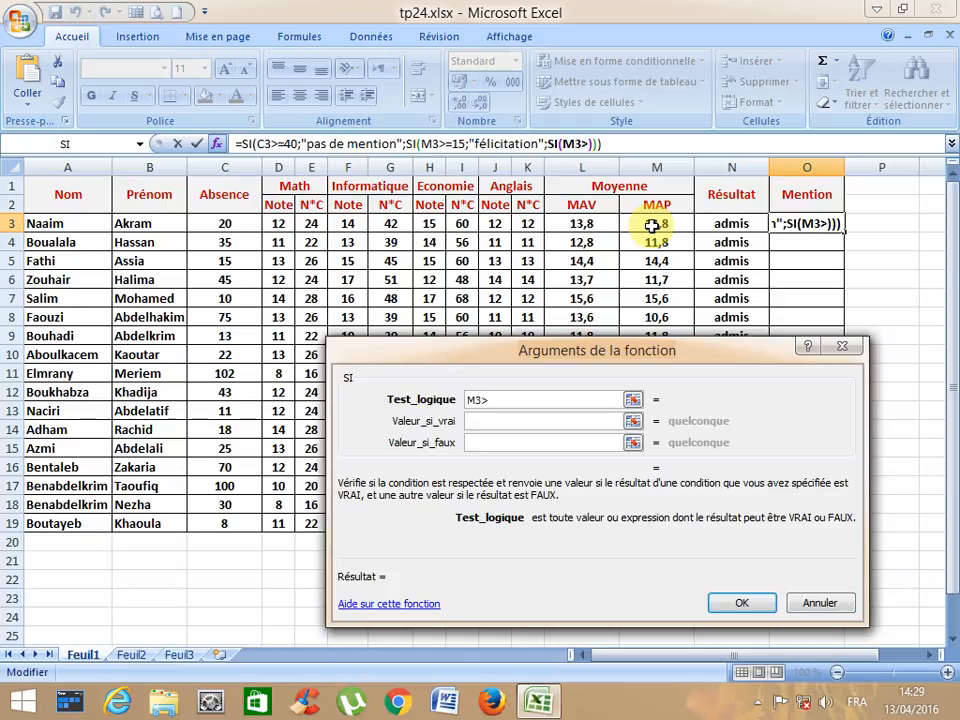
type("=13")
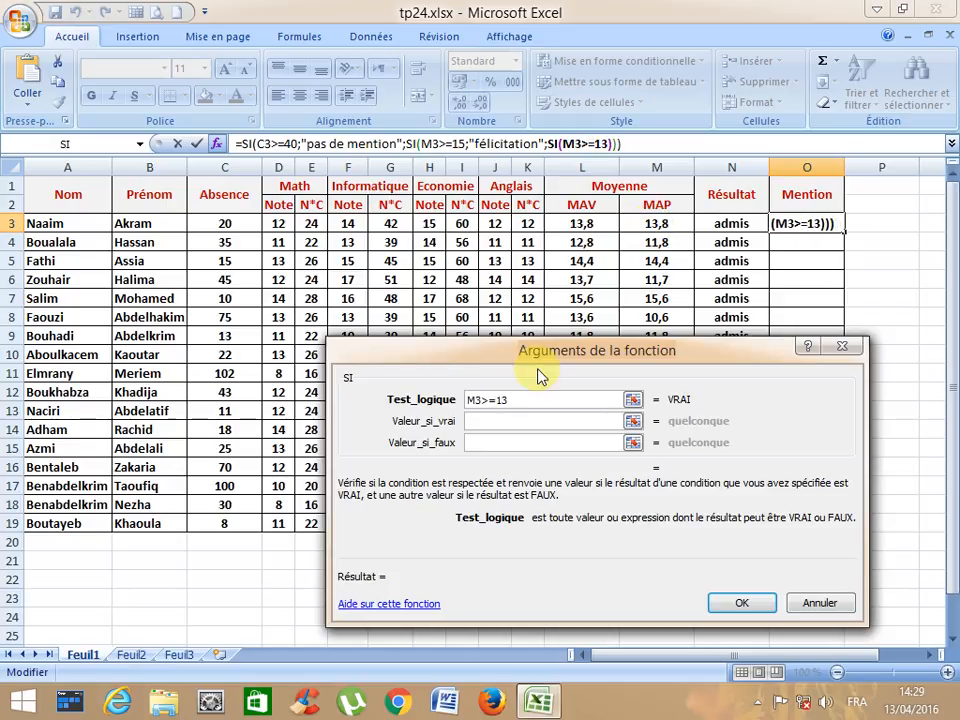
left_click(491, 422)
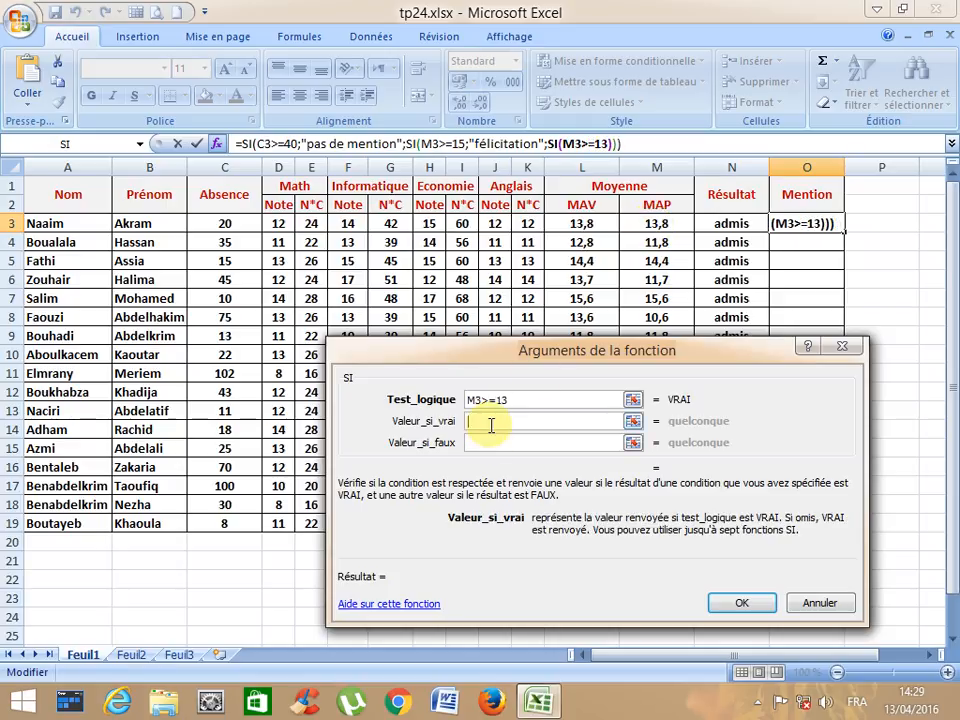
type("en")
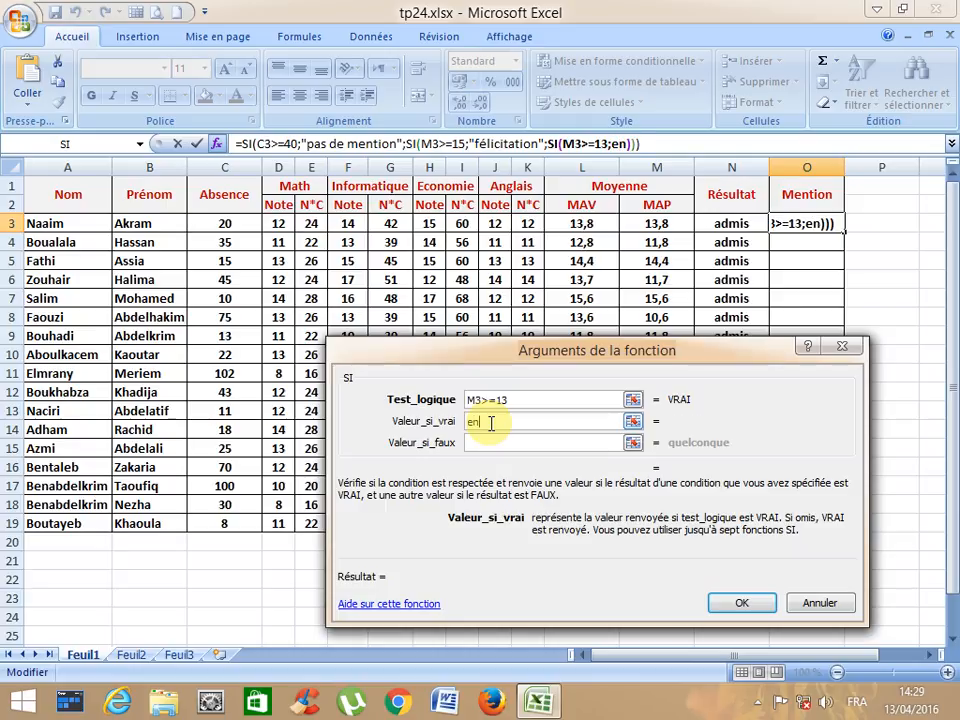
type("coura")
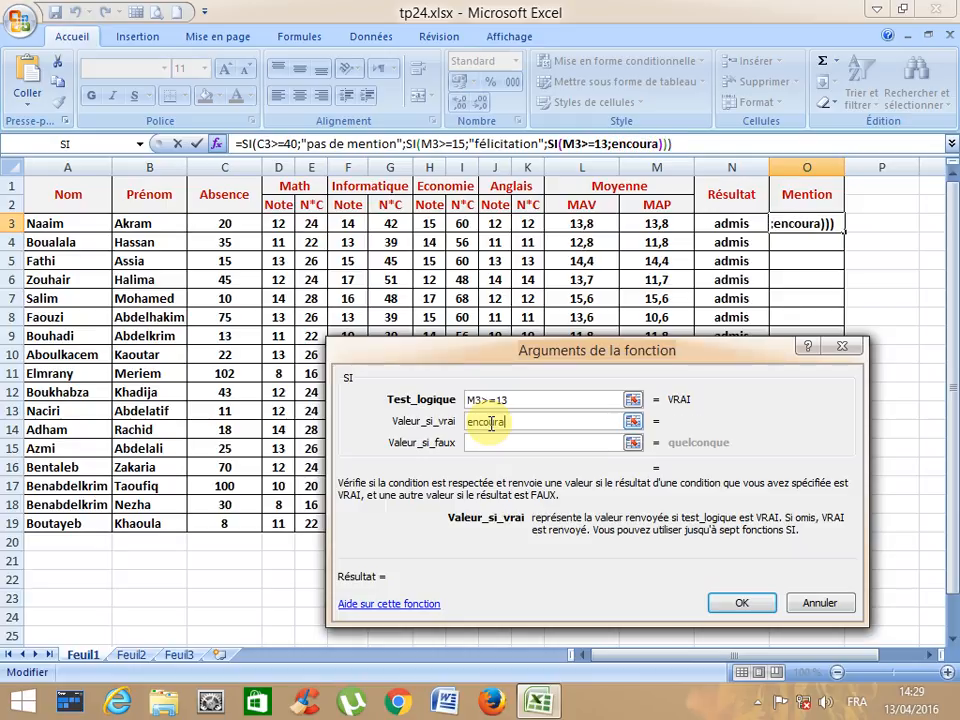
type("ge")
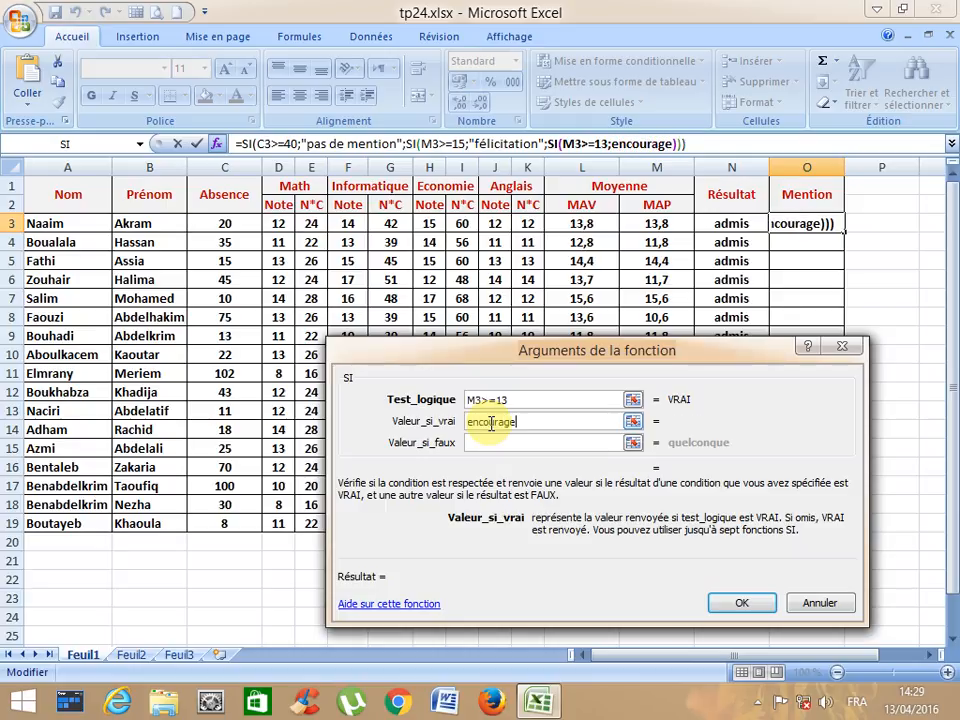
type("ment")
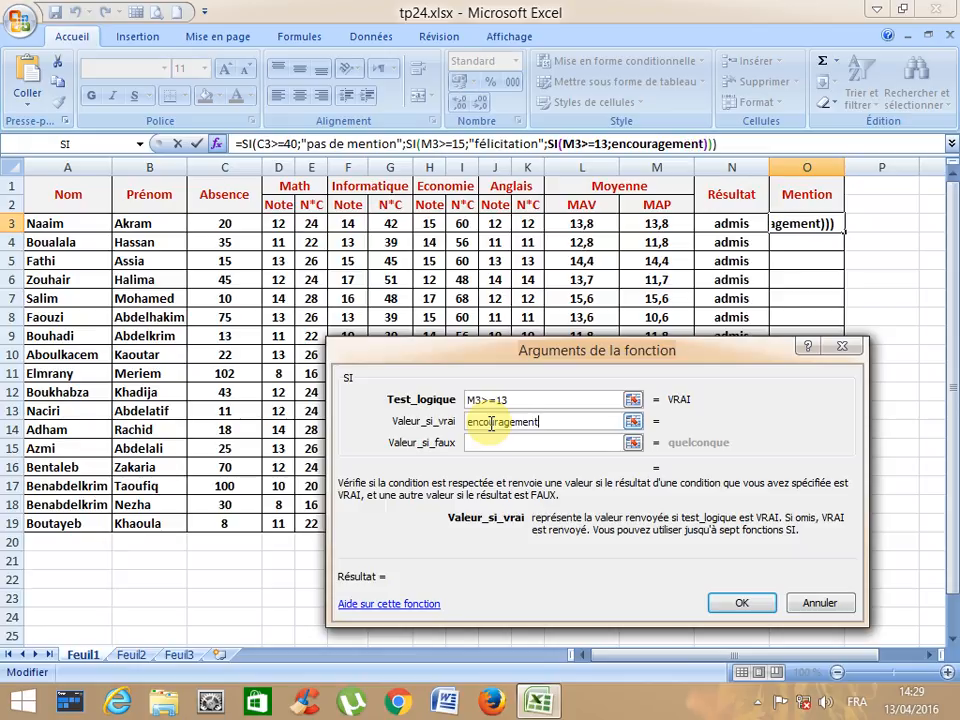
Nest a fourth SI in the Mention formula's value-if-false argument, with test M3>=11 and value-if-true tableau d'honneur
left_click(480, 444)
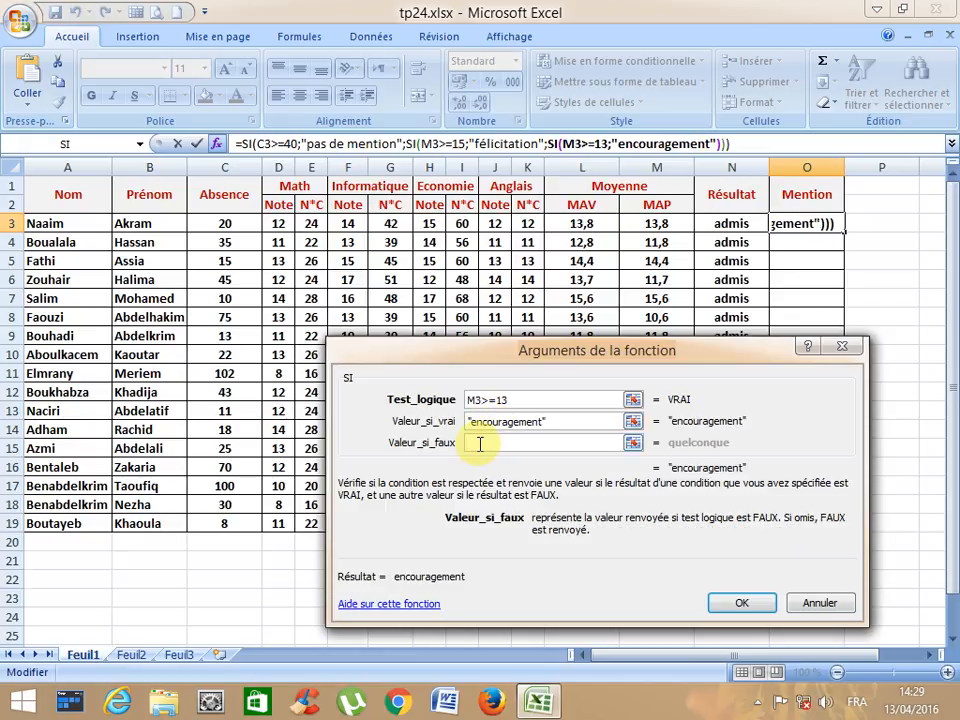
left_click(110, 148)
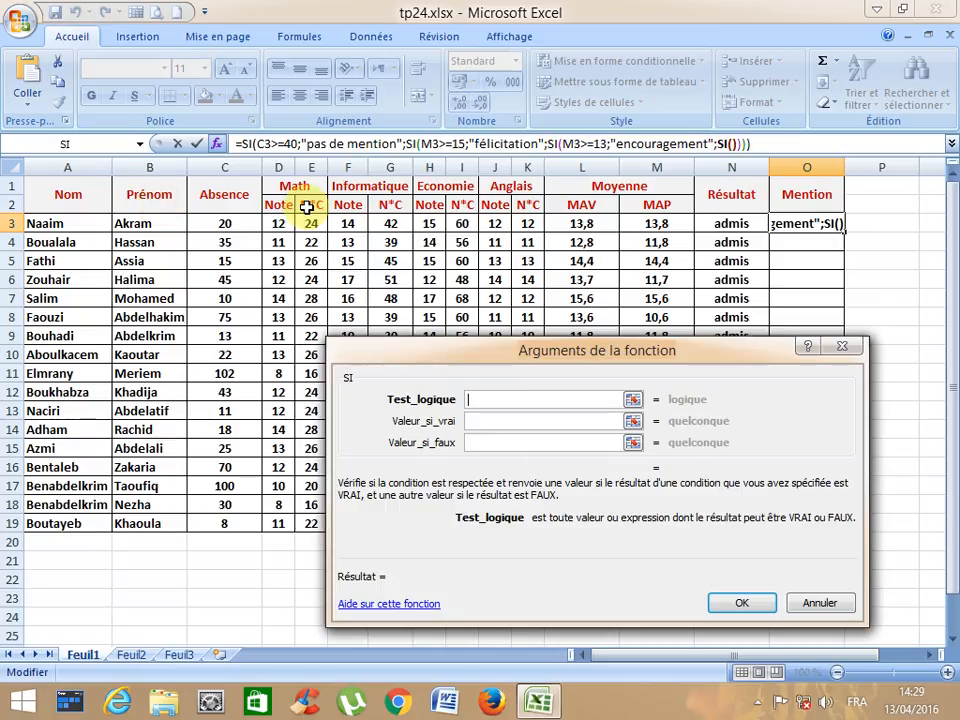
left_click(636, 224)
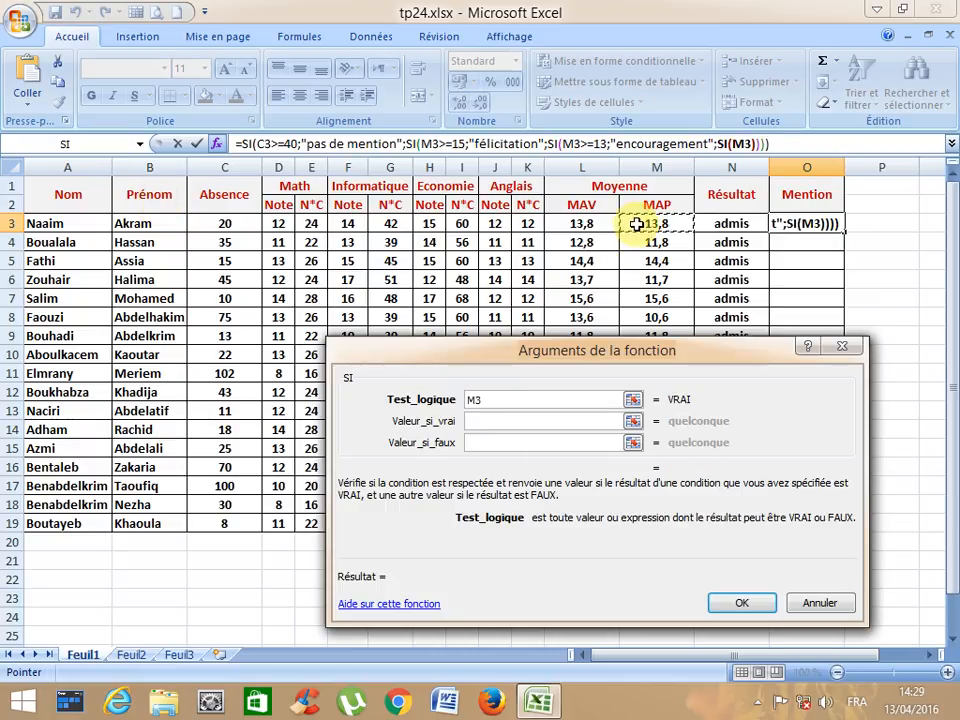
type(">=10")
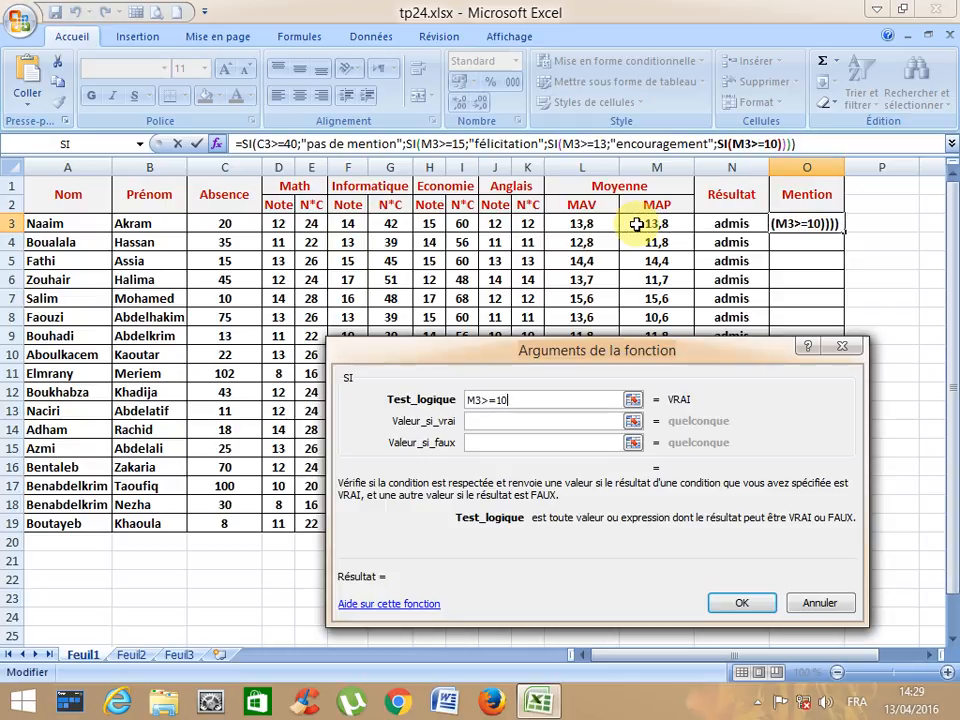
key("BackSpace")
type("1")
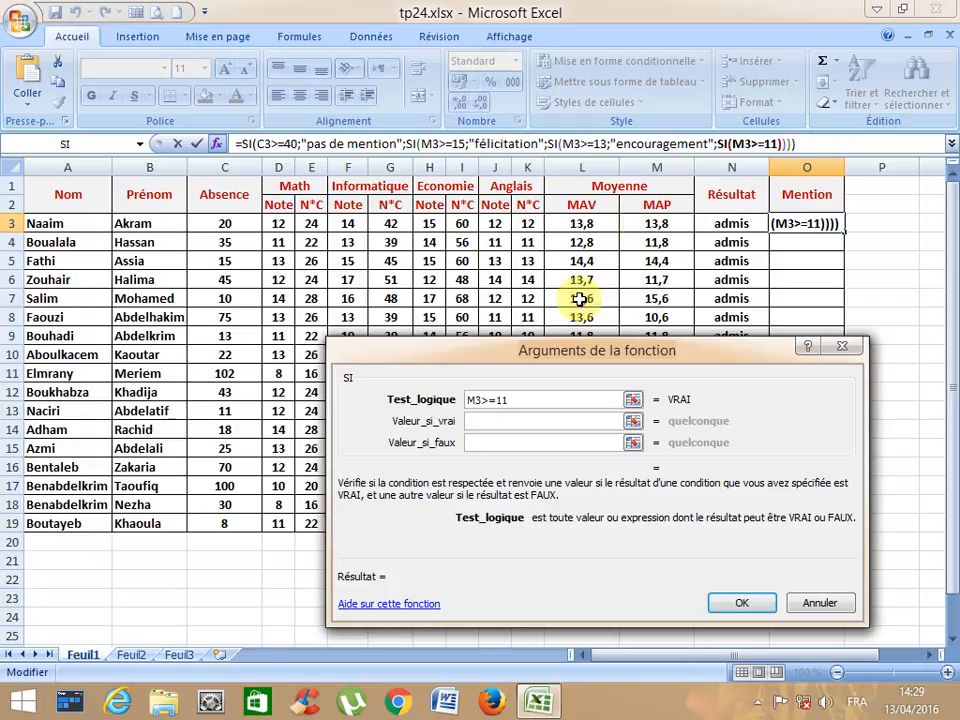
left_click(511, 421)
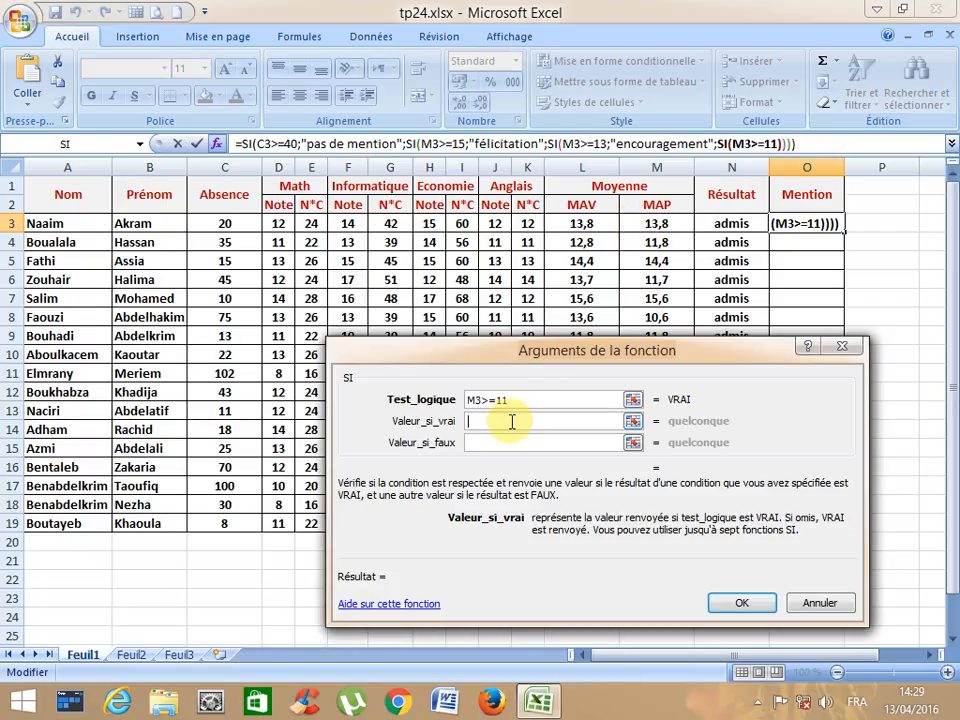
type("tab")
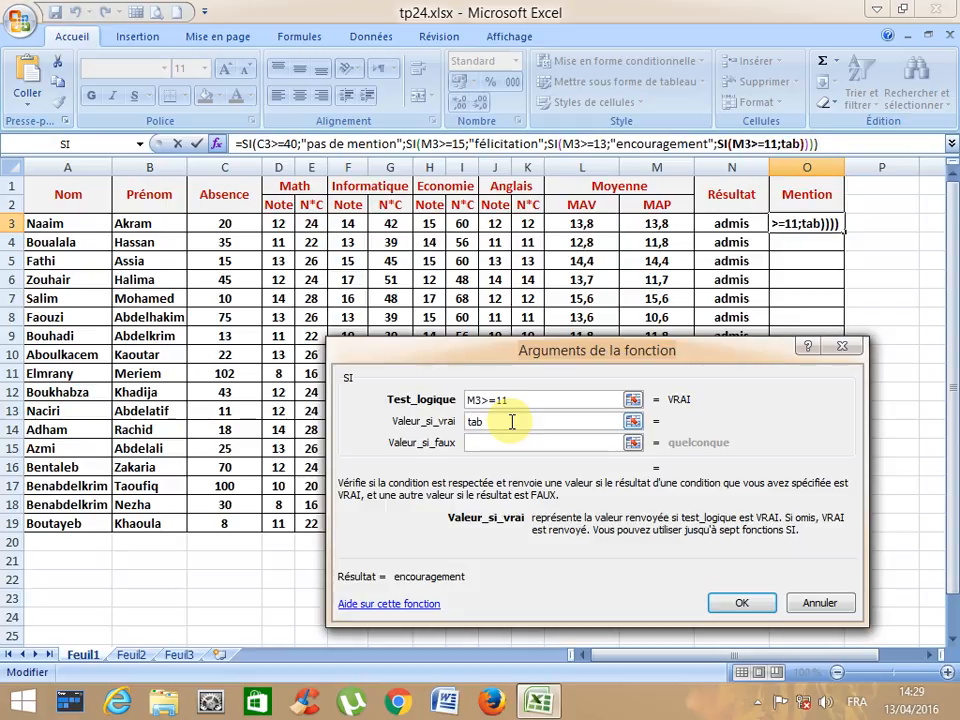
type("leau")
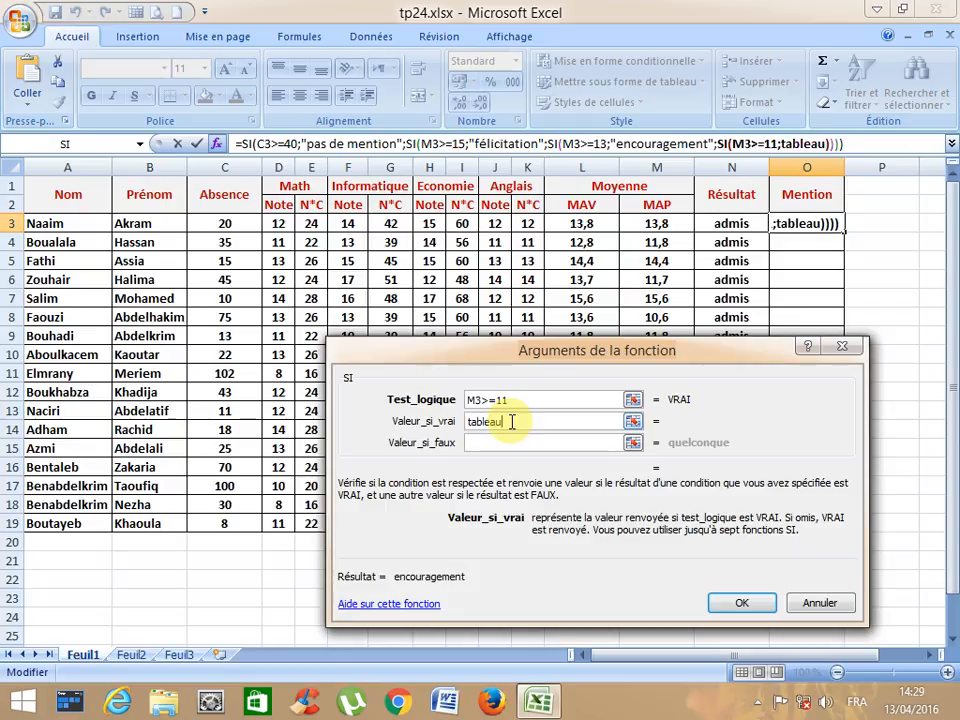
type(" d'")
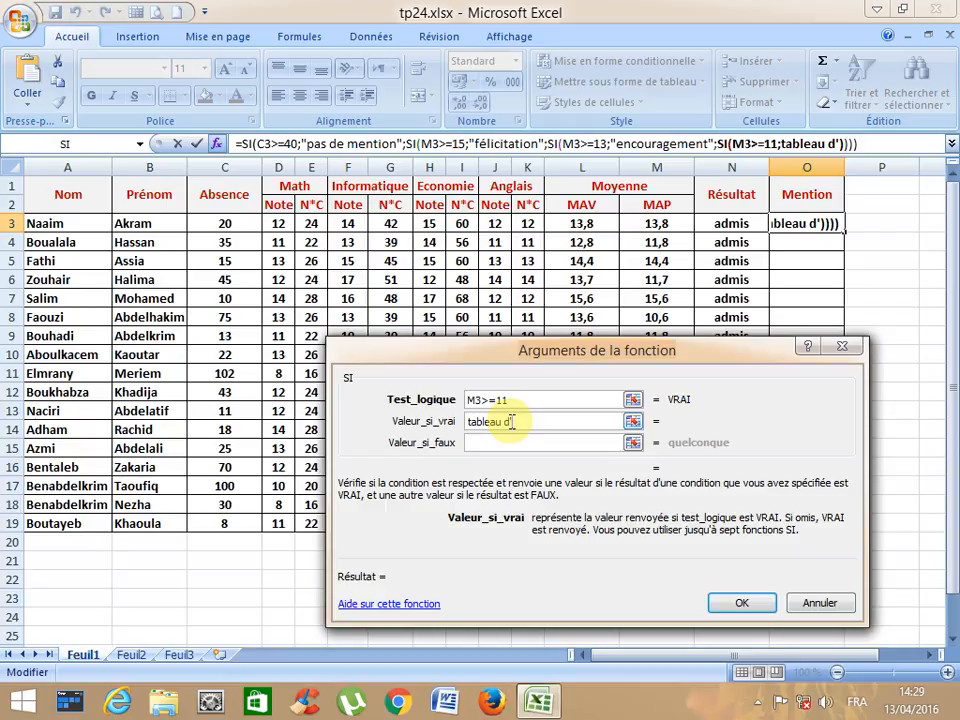
type("honne")
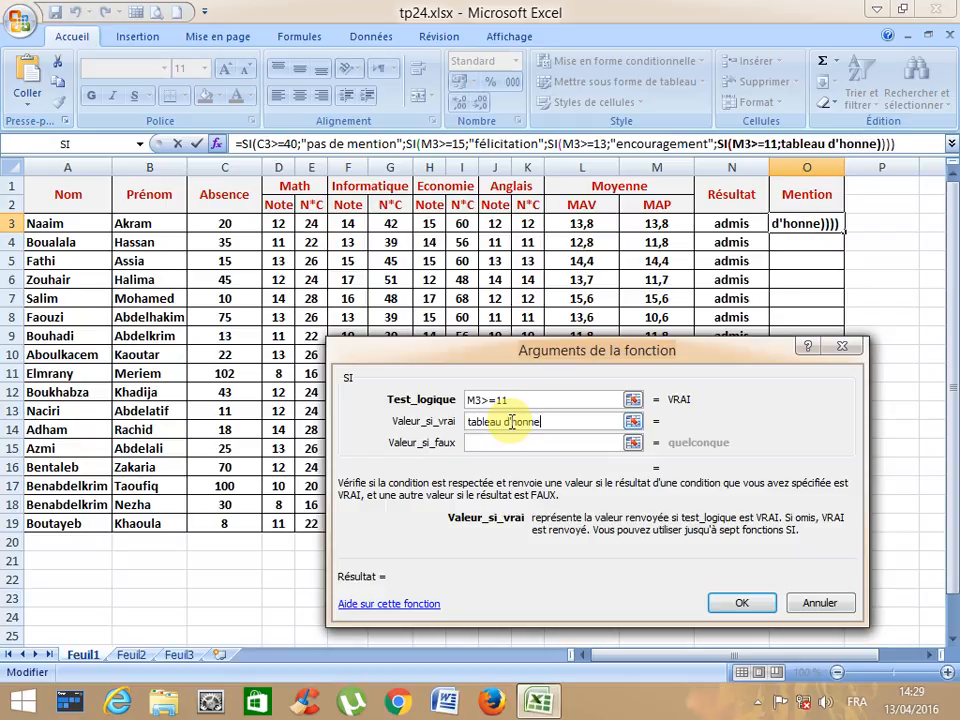
type("ur")
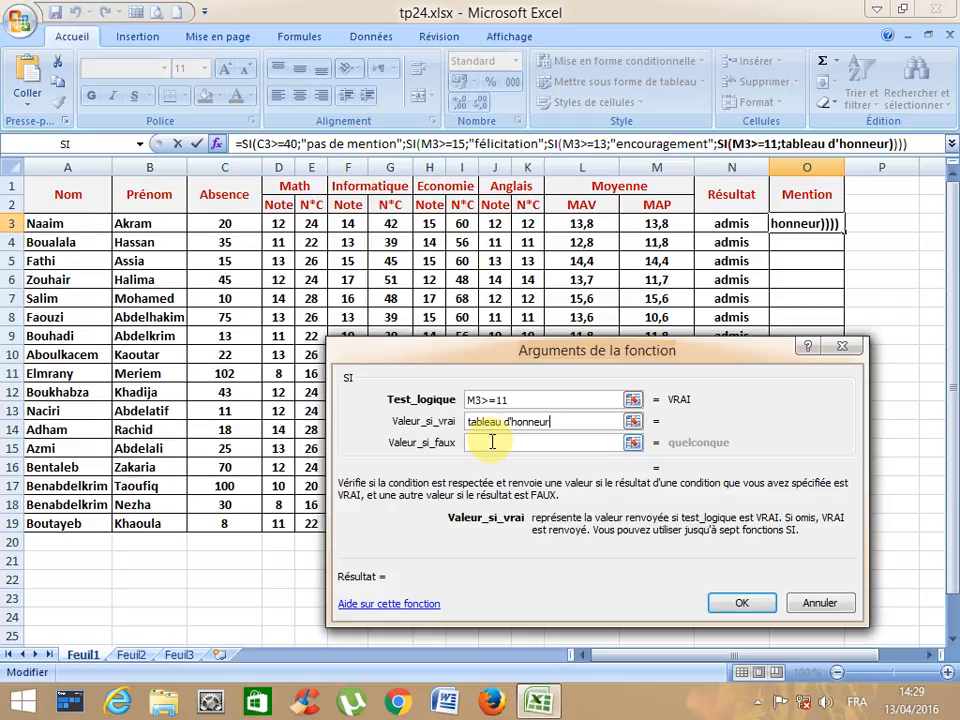
Nest a fifth SI in the Mention formula's value-if-false argument, with test M3>=10 and value-if-true passable
left_click(492, 441)
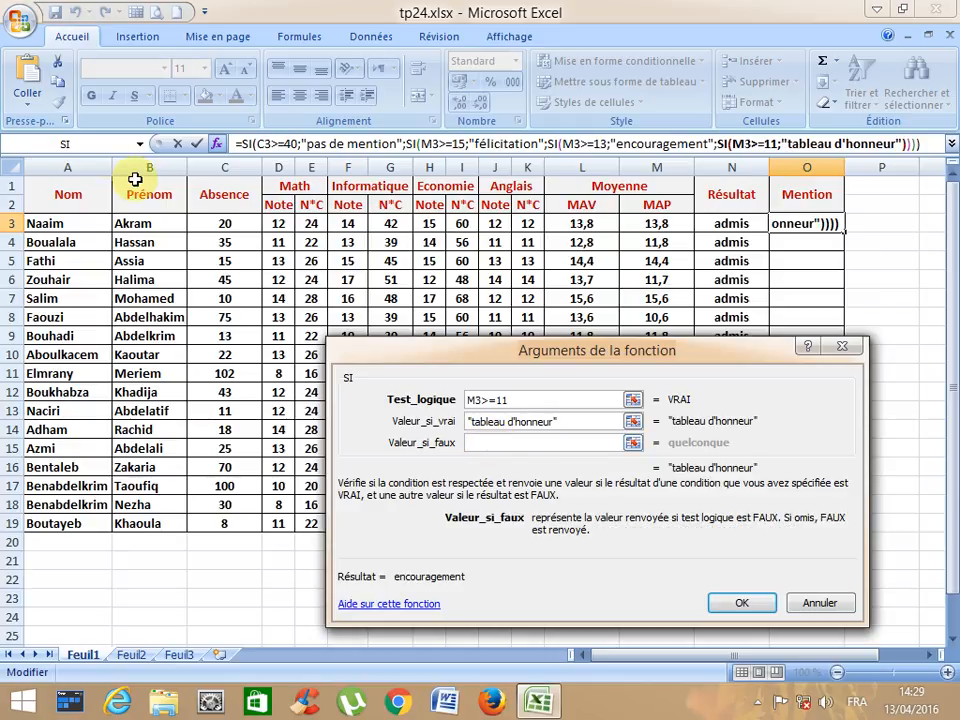
left_click(75, 143)
left_click(662, 224)
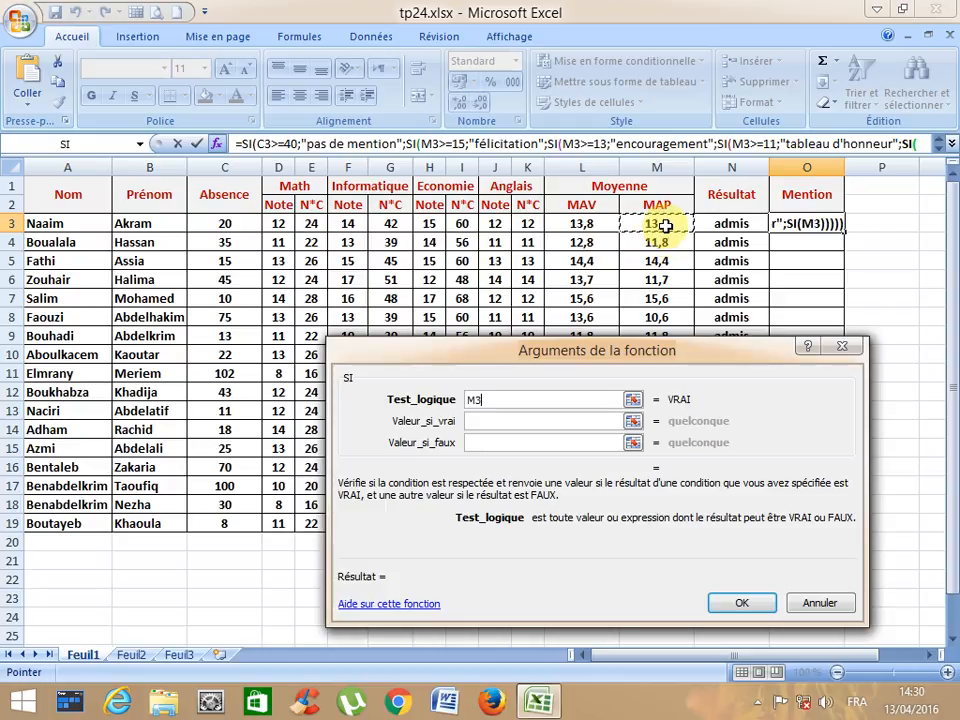
type(">")
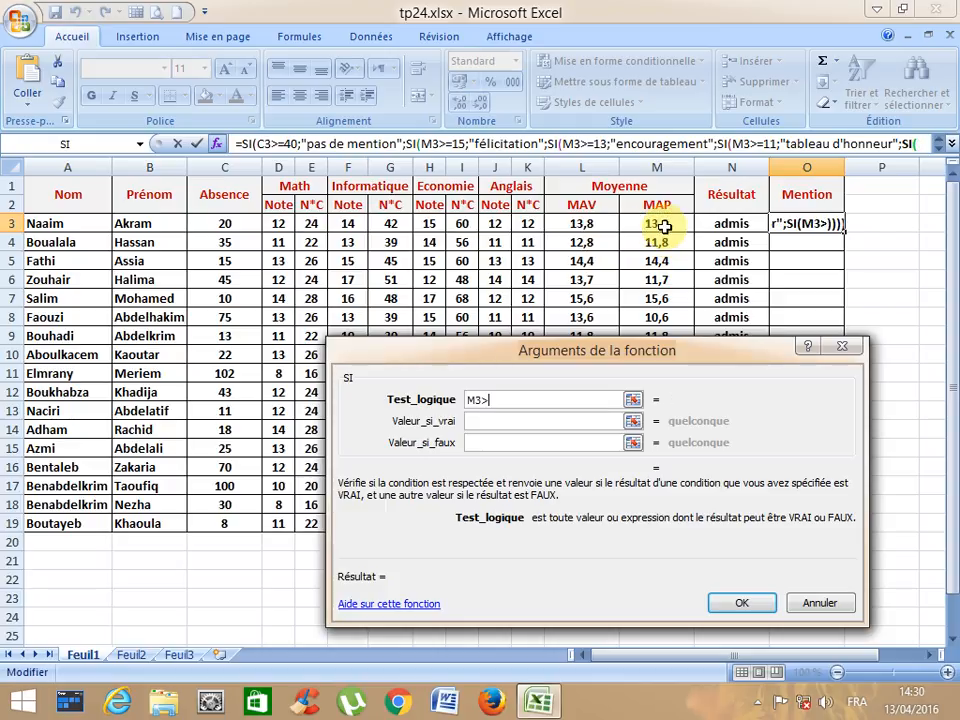
type("=10")
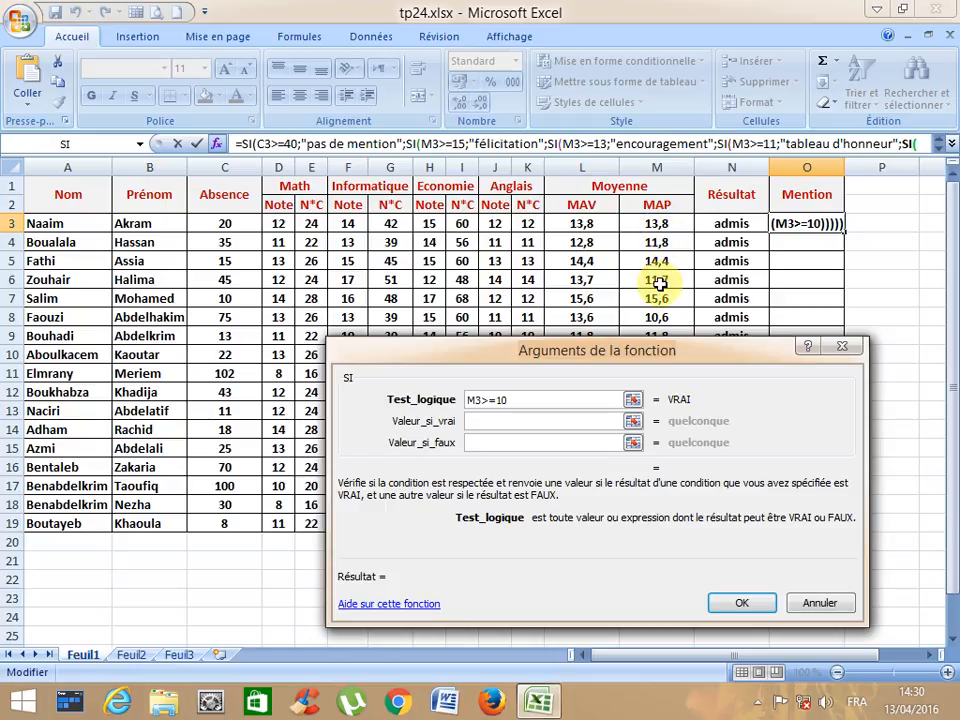
left_click(474, 421)
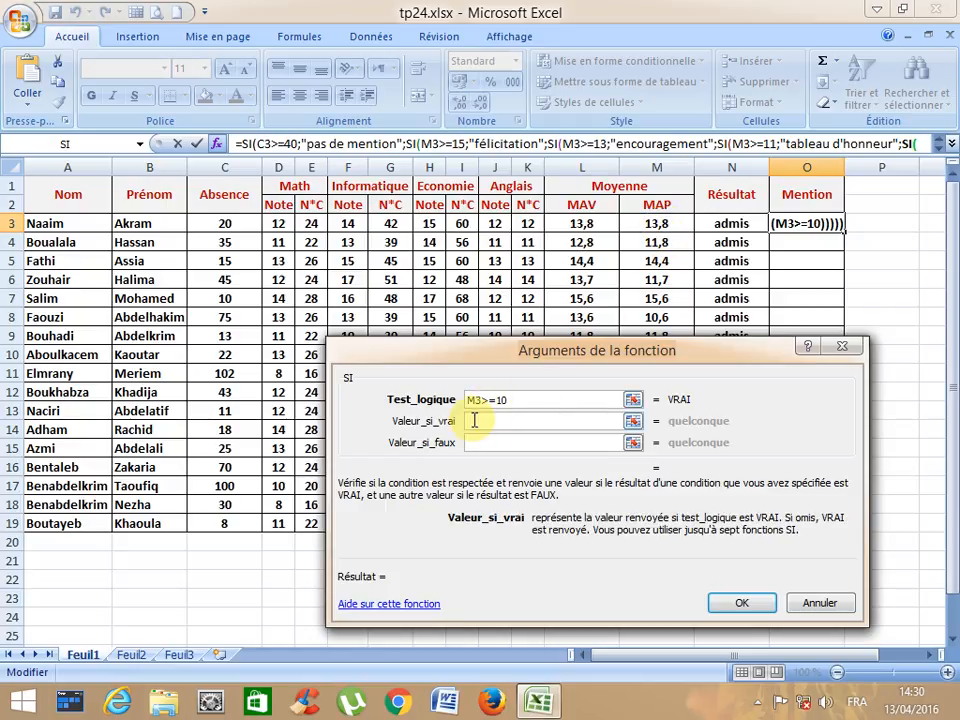
type("passab")
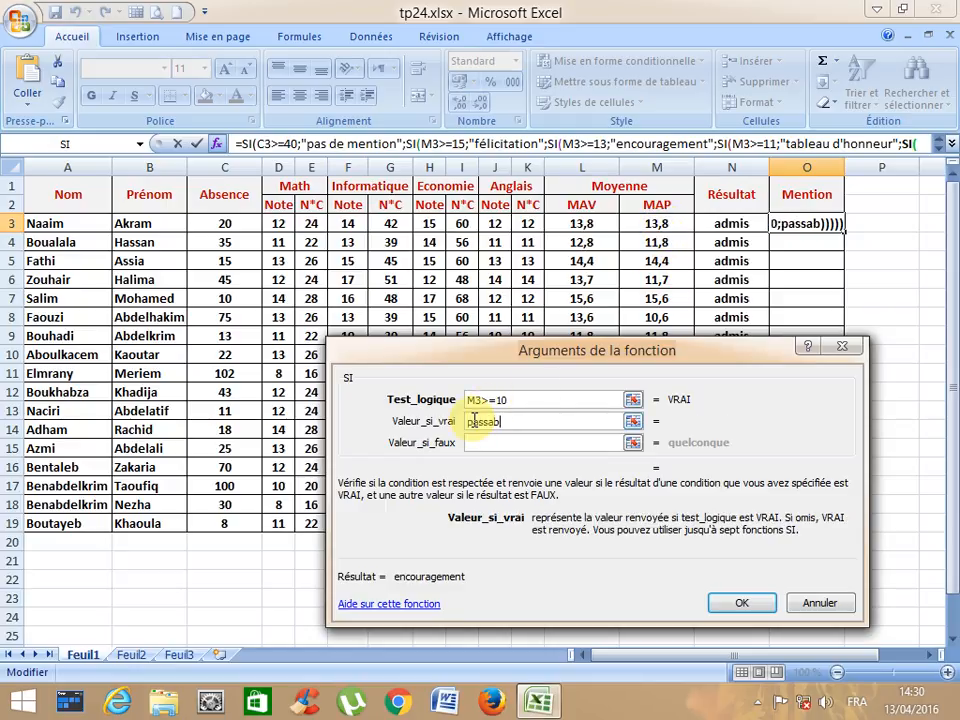
type("le")
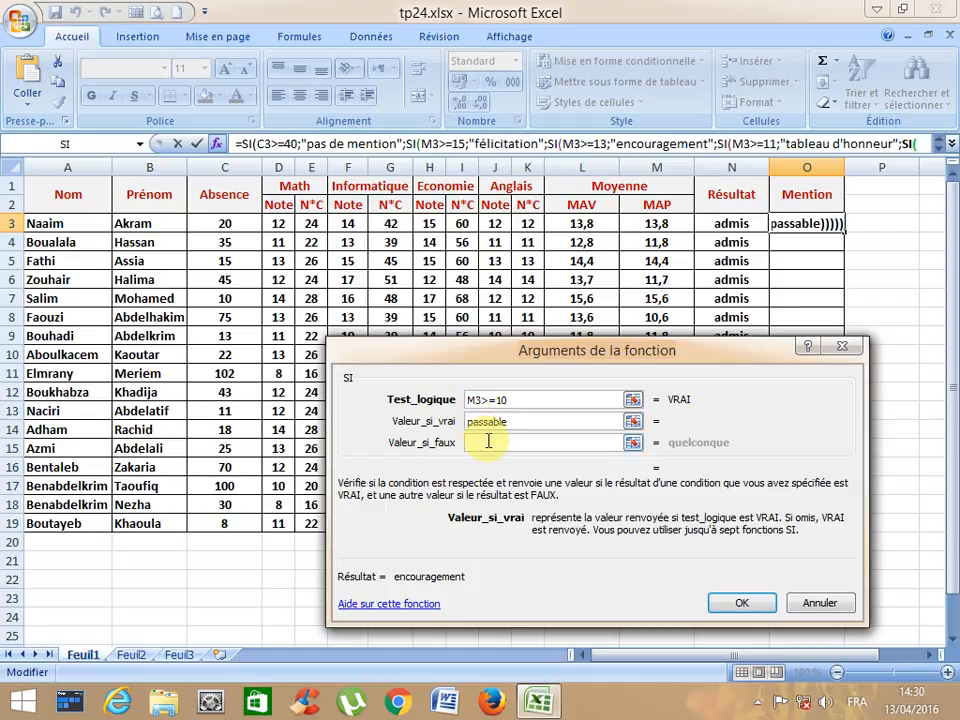
Complete the Mention formula in O3 with an empty text "" as the innermost value-if-false
left_click(488, 441)
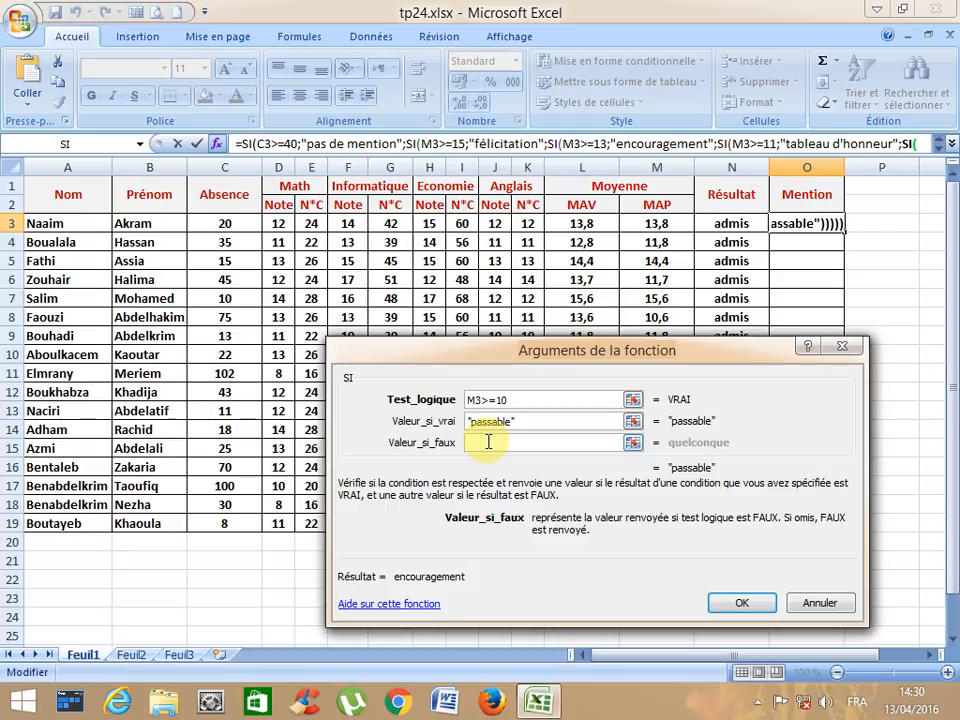
type("\"\"")
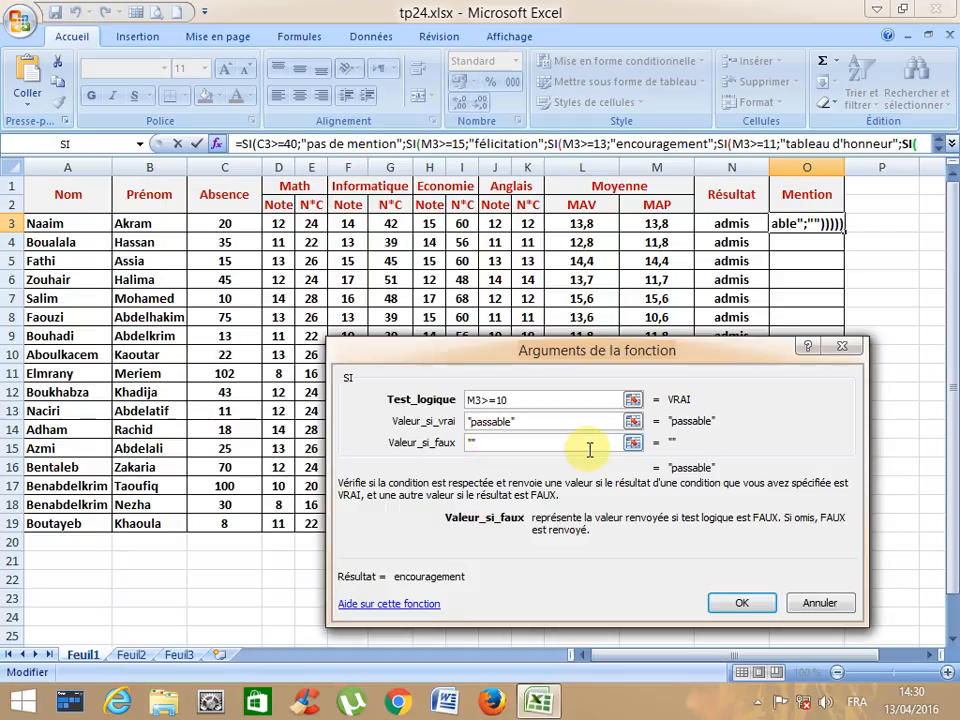
left_click(724, 602)
Fill the Mention formula from O3 down to row 19 and autofit column O's width to its contents
double_click(844, 167)
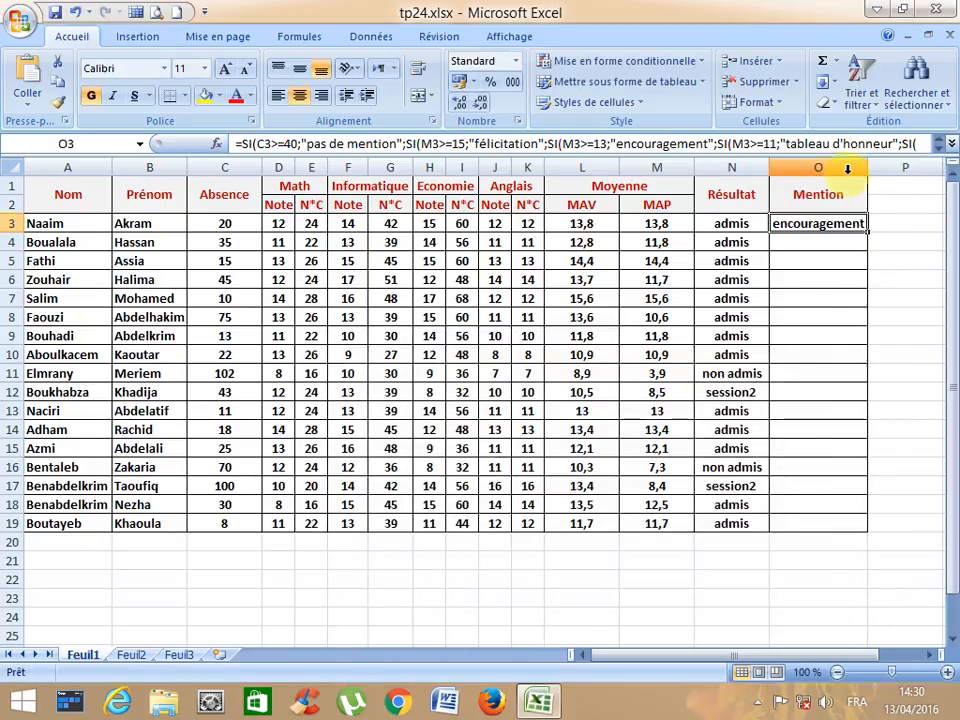
left_click_drag(870, 233, 840, 538)
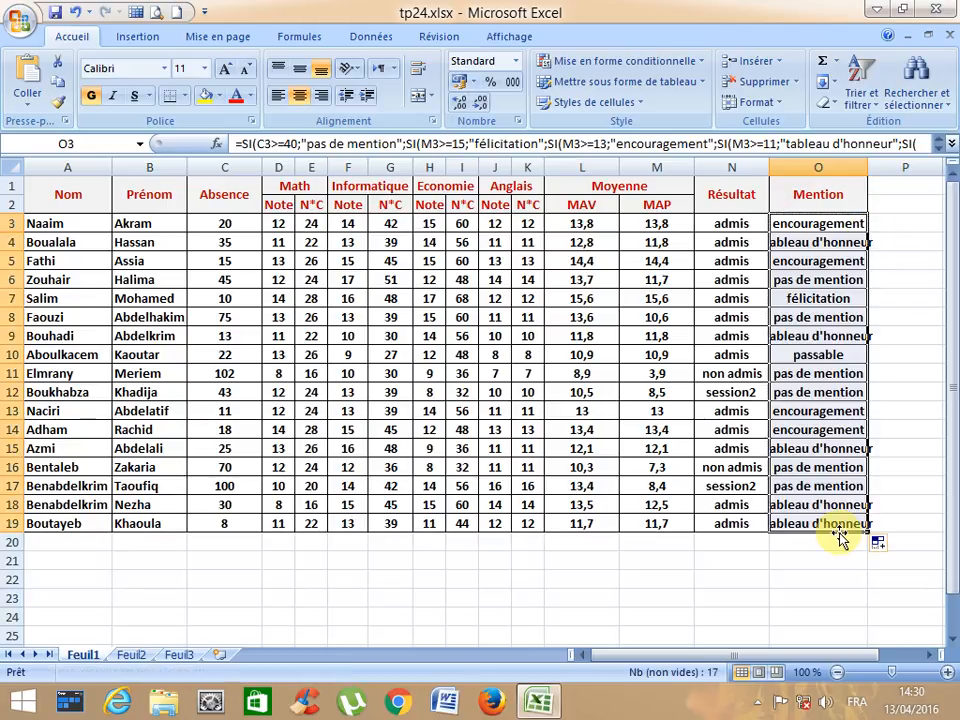
double_click(868, 167)
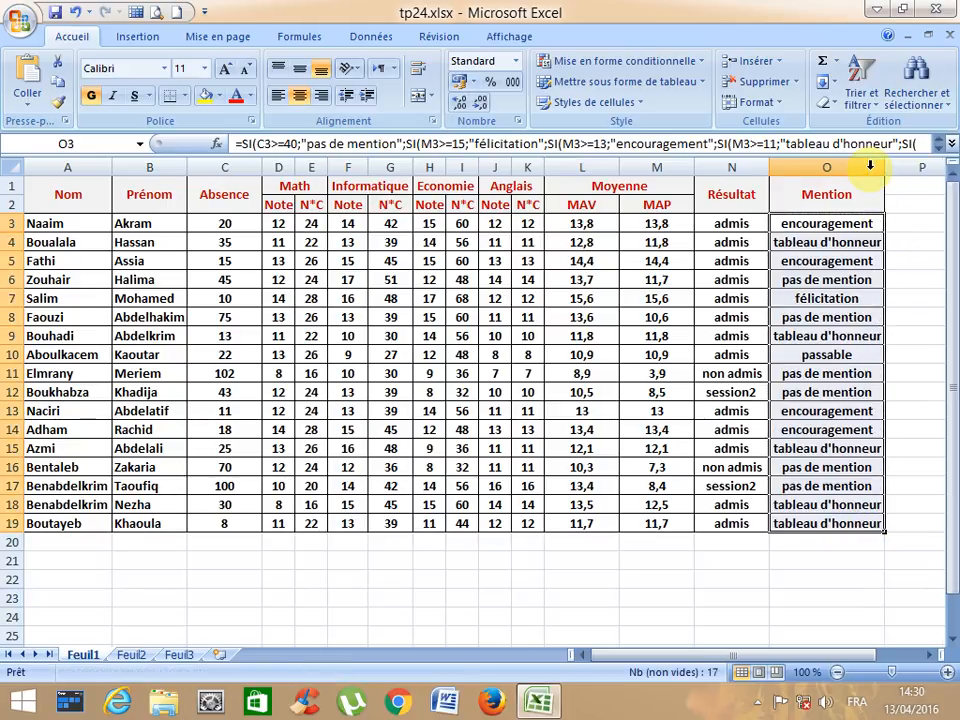
left_click(818, 354)
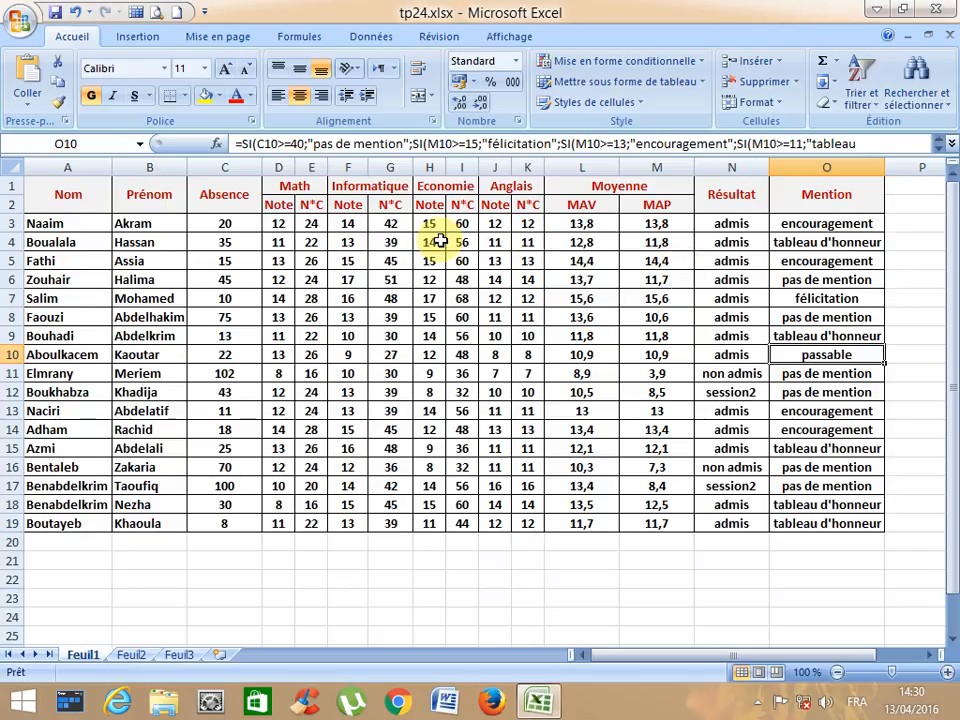
Select the student rows A3:O19 and turn on filtering for that range
left_click(800, 198)
left_click_drag(114, 386, 72, 448)
left_click_drag(90, 229, 821, 516)
left_click(861, 96)
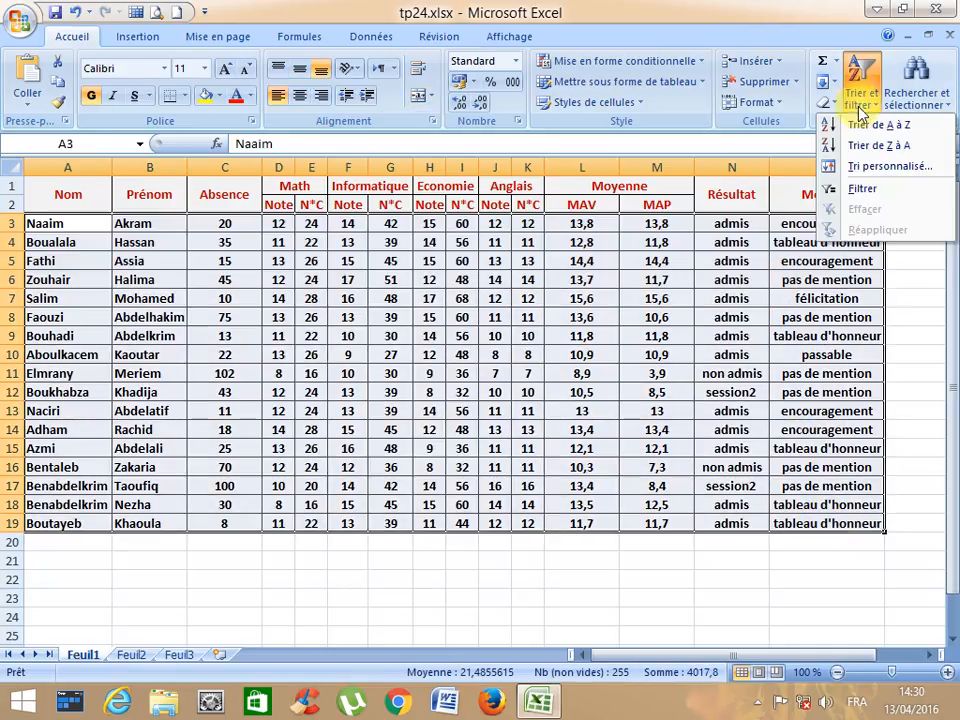
left_click(845, 188)
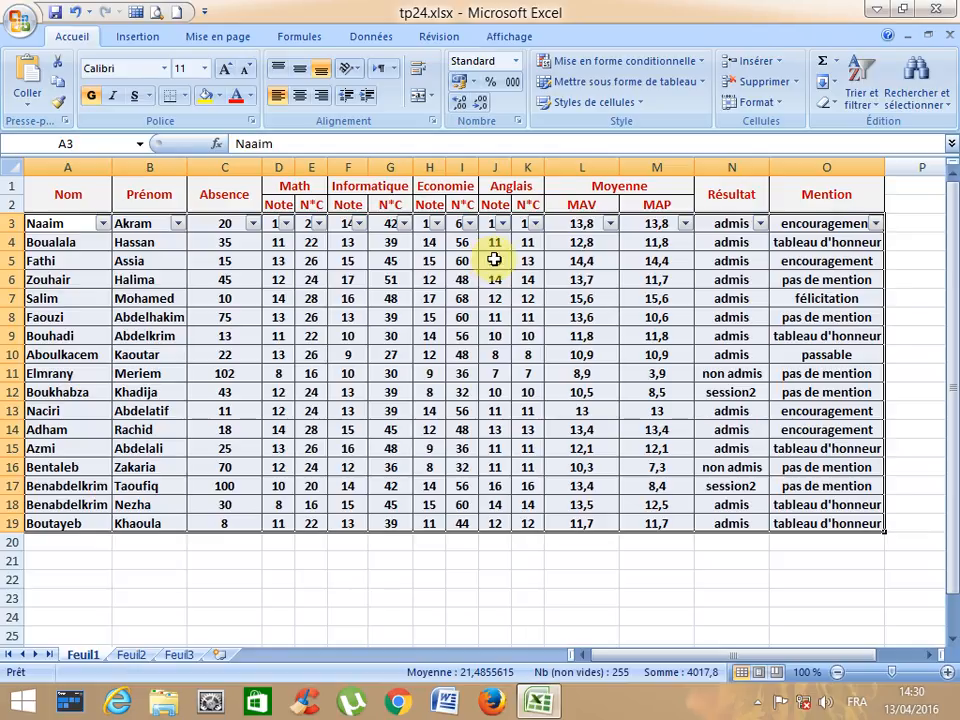
Filter the Résultat column to show only the admis students
left_click(760, 224)
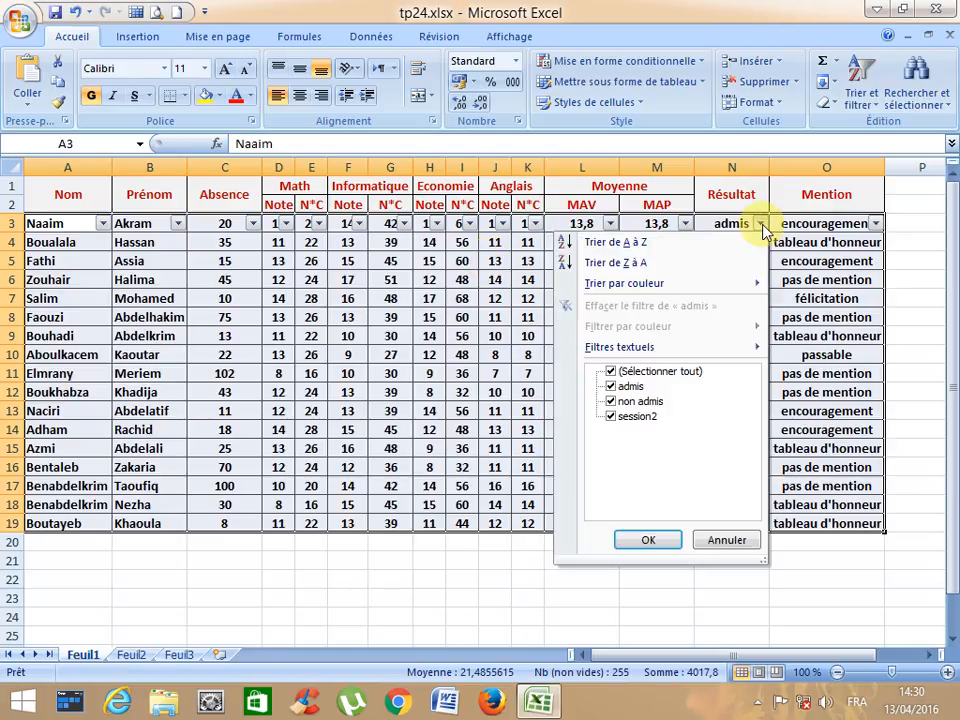
left_click(611, 372)
left_click(611, 388)
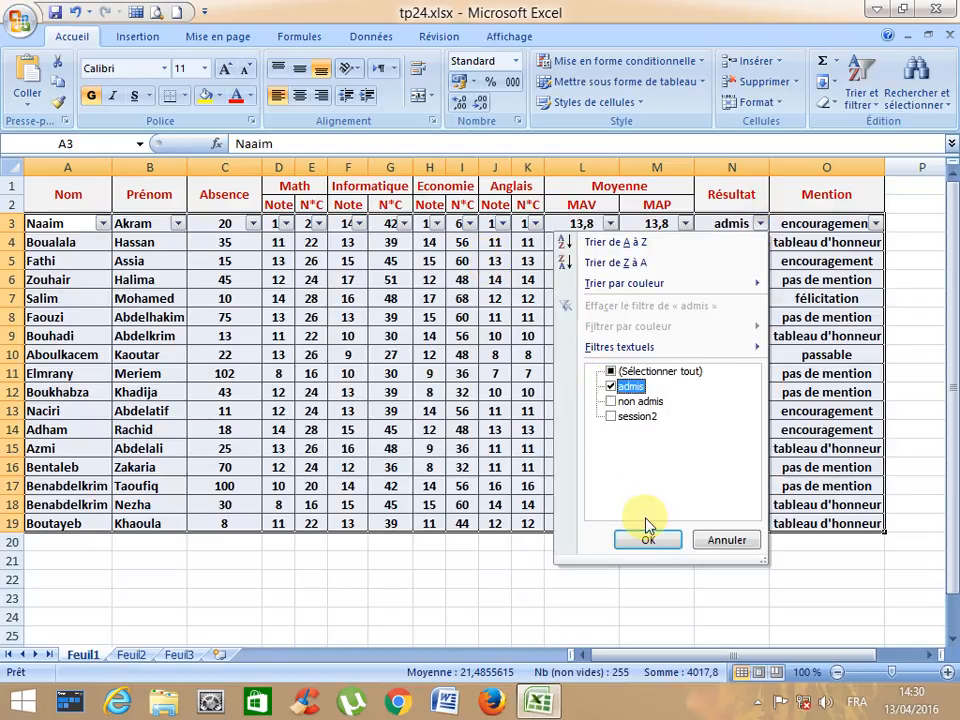
left_click(643, 537)
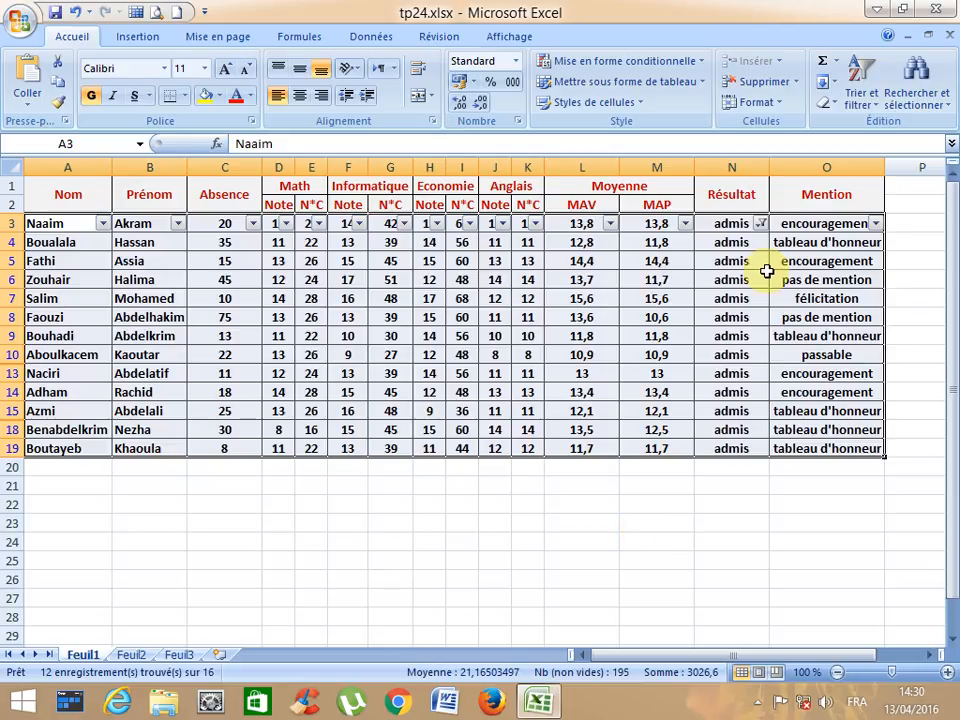
Change the Résultat filter to show only the session2 students
left_click(760, 224)
left_click(611, 372)
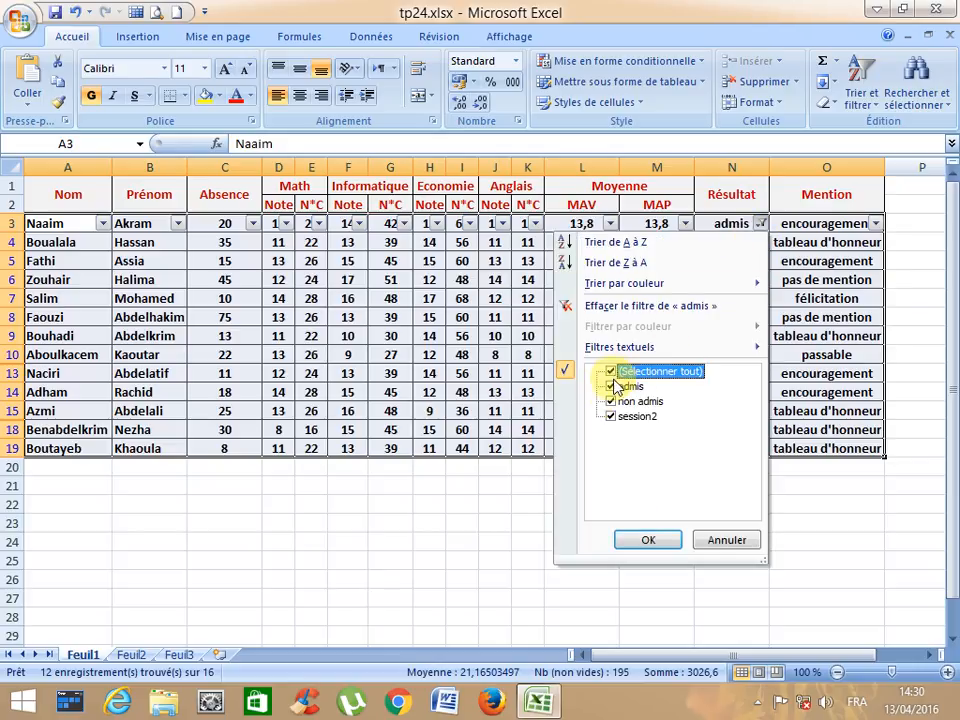
left_click(611, 372)
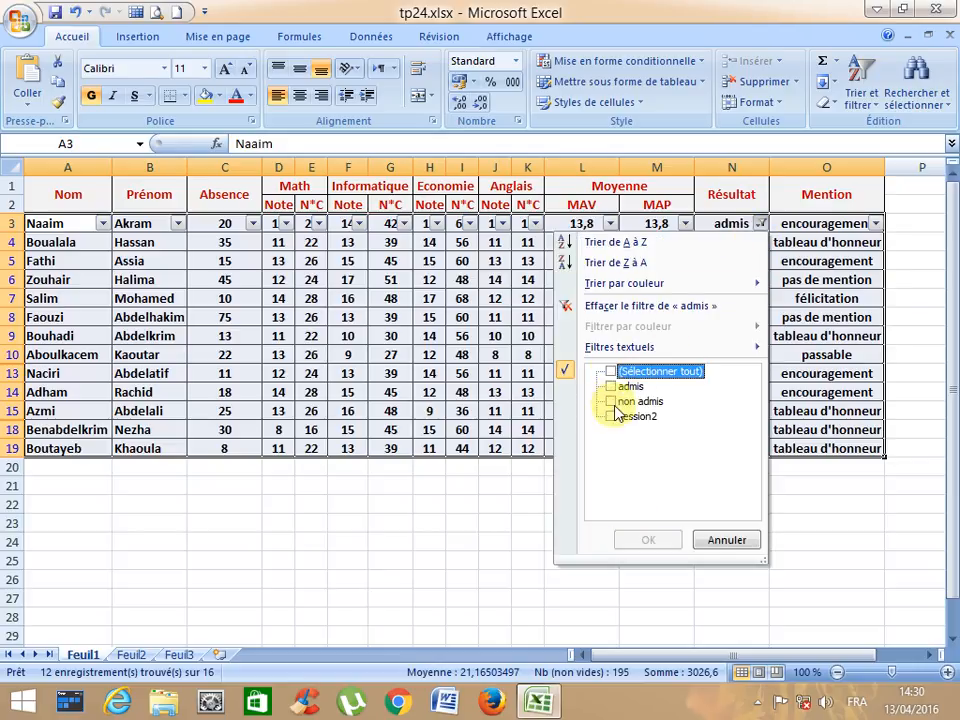
left_click(611, 416)
left_click(665, 541)
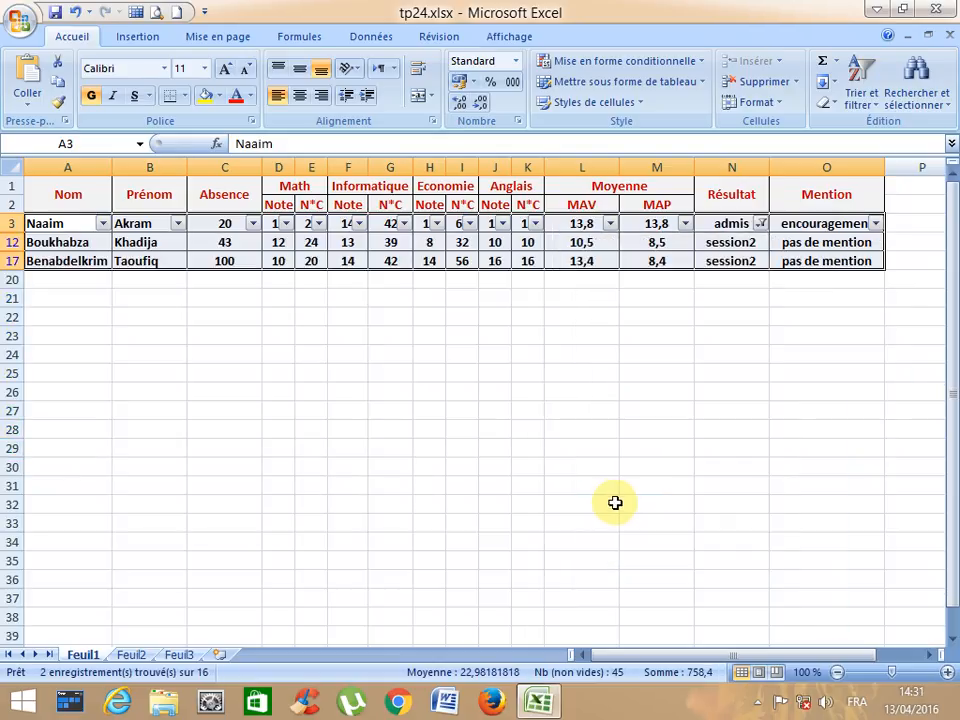
Change the Résultat filter to show only the non admis students
left_click(760, 224)
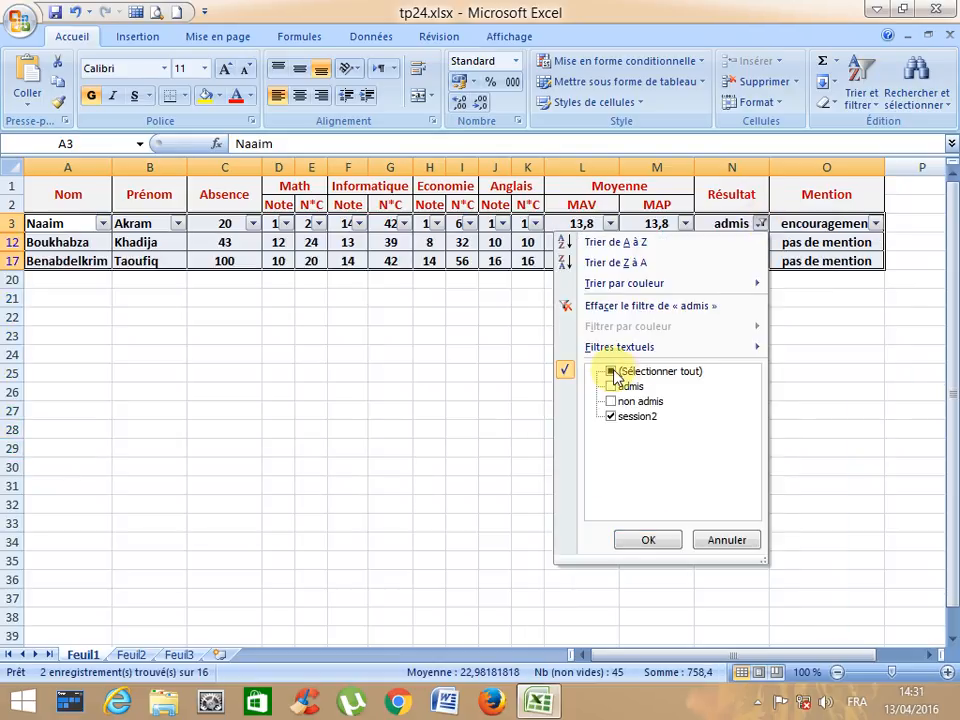
left_click(611, 372)
left_click(611, 387)
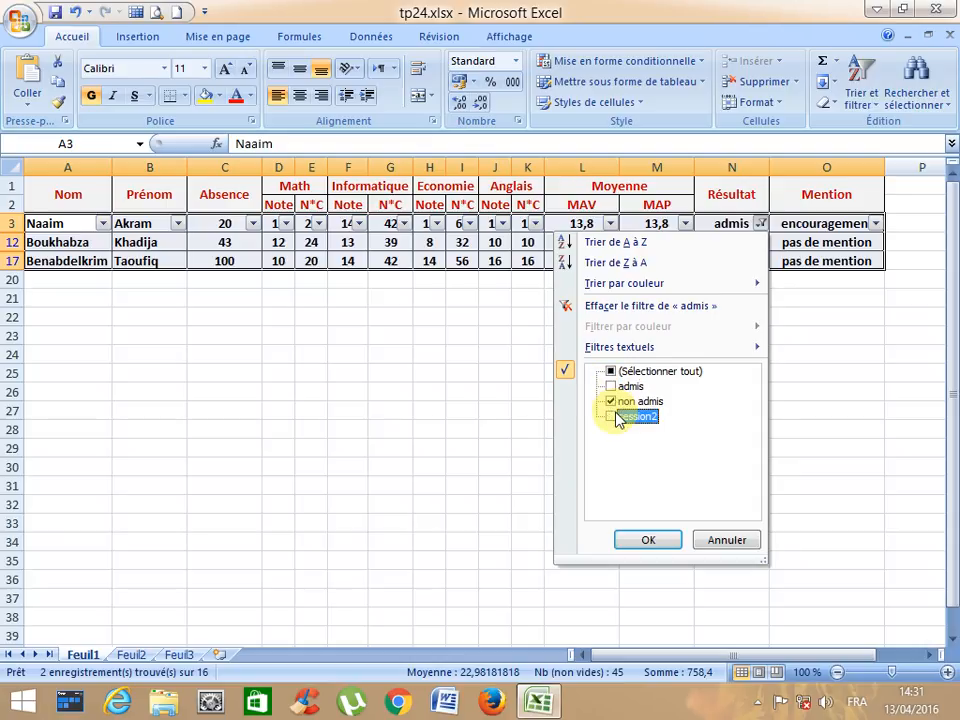
left_click(648, 538)
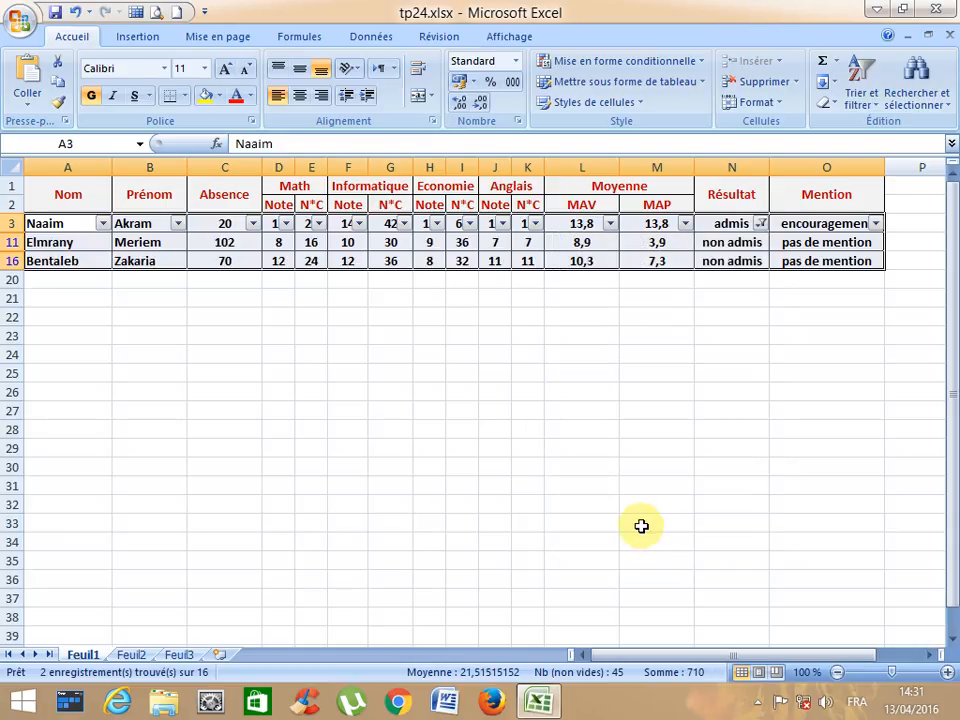
Reset the Résultat filter to include all values so every student row is displayed
left_click(760, 223)
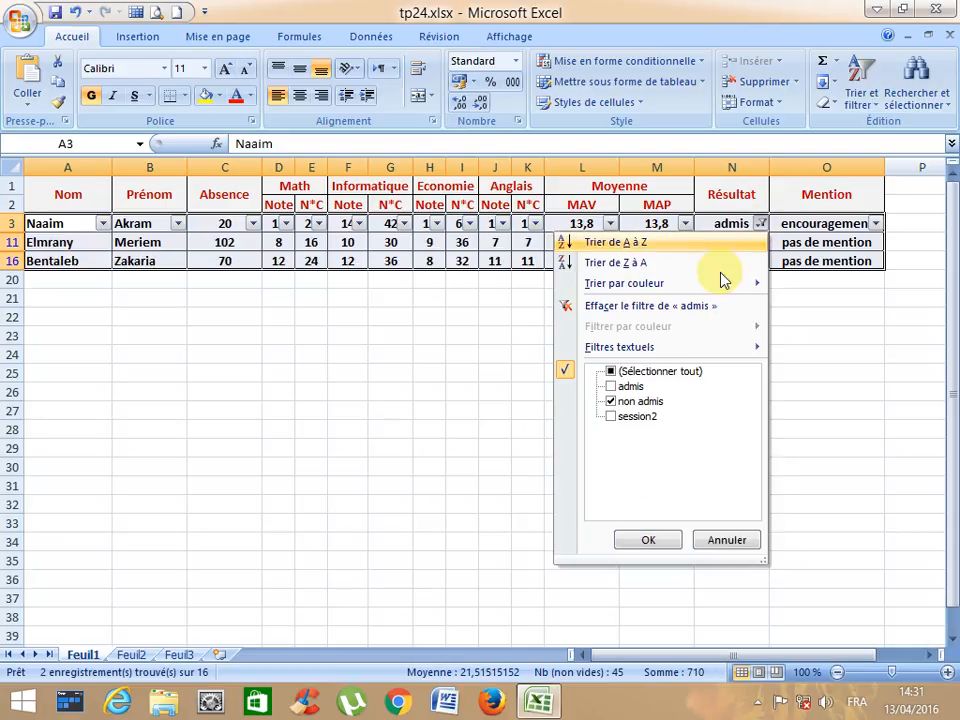
left_click(630, 376)
left_click(650, 542)
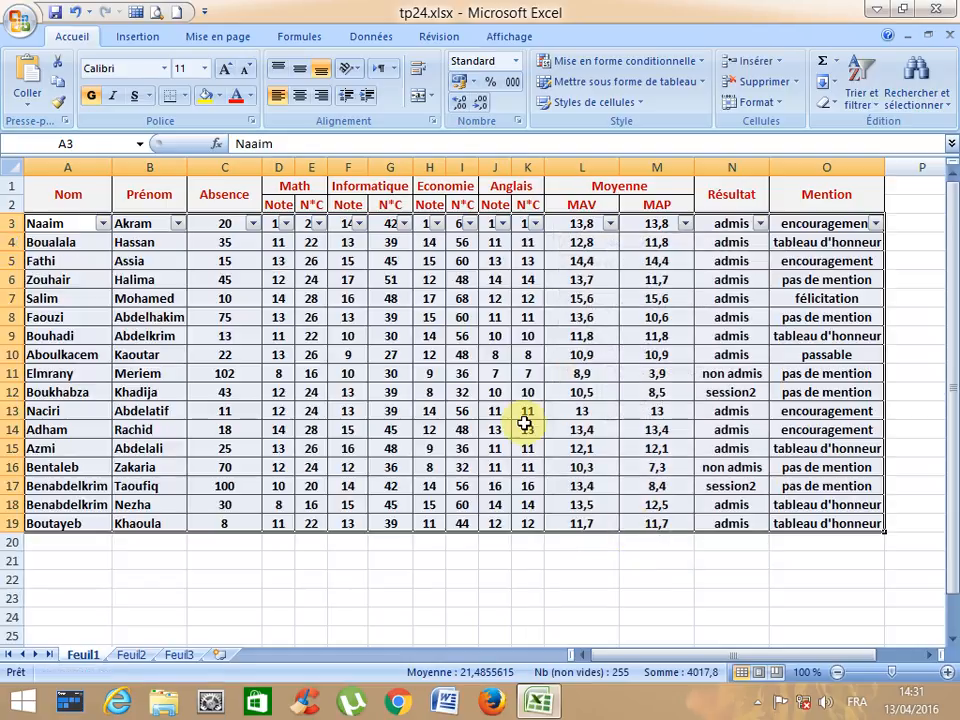